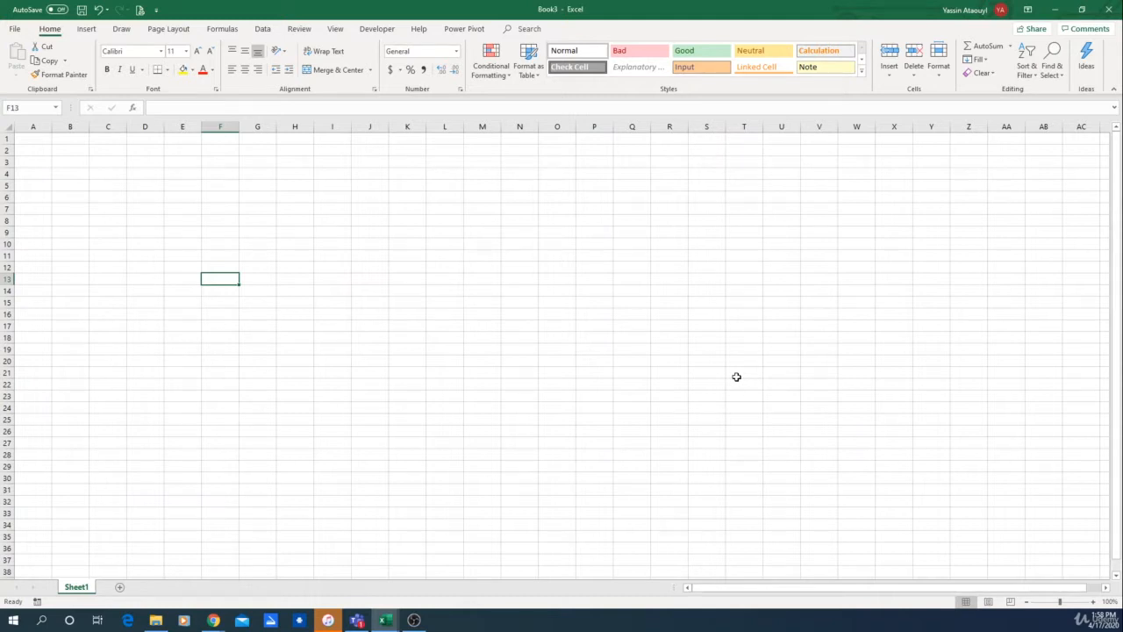
# Step: Enter the value 2 in cell E10 and the value 3 in cell F10
pyautogui.press('Up')
pyautogui.press('Up')
pyautogui.press('Up')
pyautogui.press('Left')
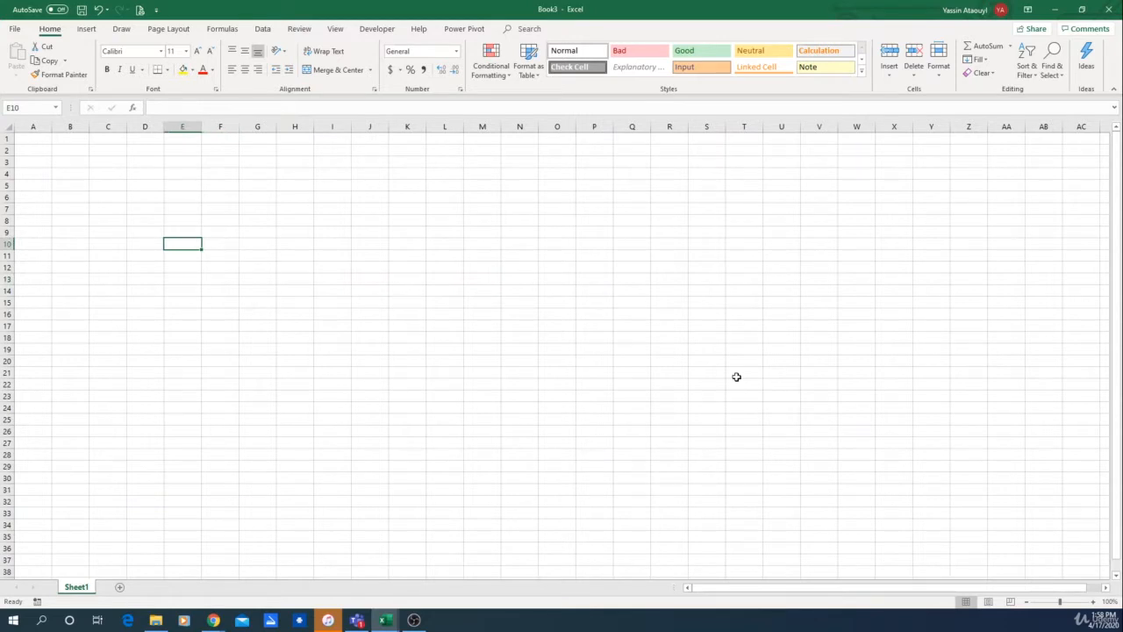
pyautogui.write('2')
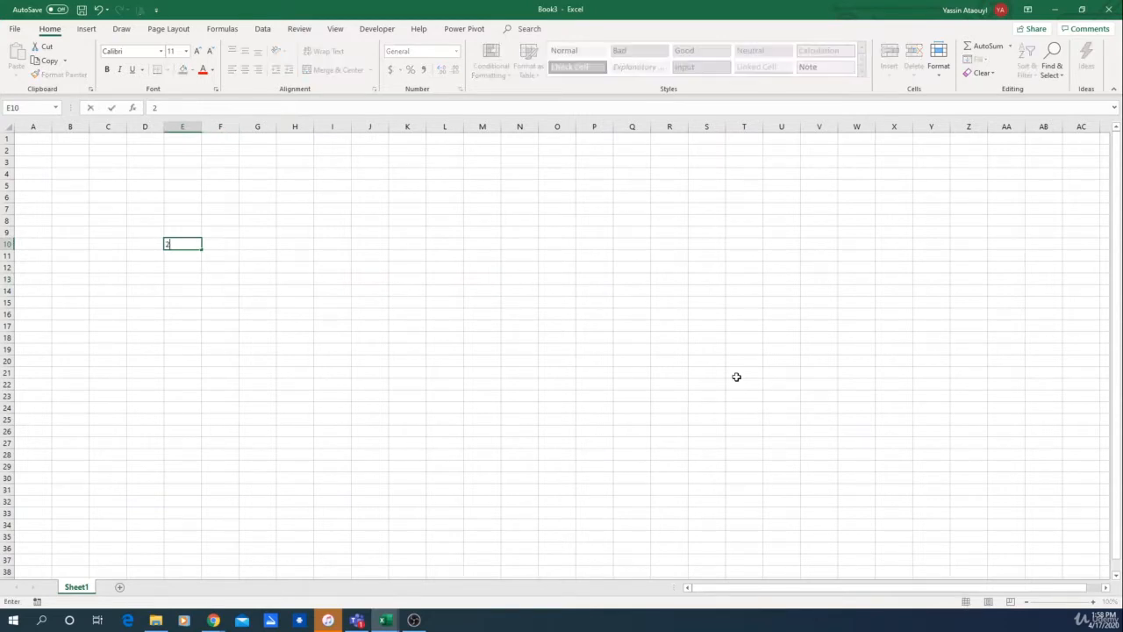
pyautogui.press('Tab')
pyautogui.write('3')
pyautogui.press('Tab')
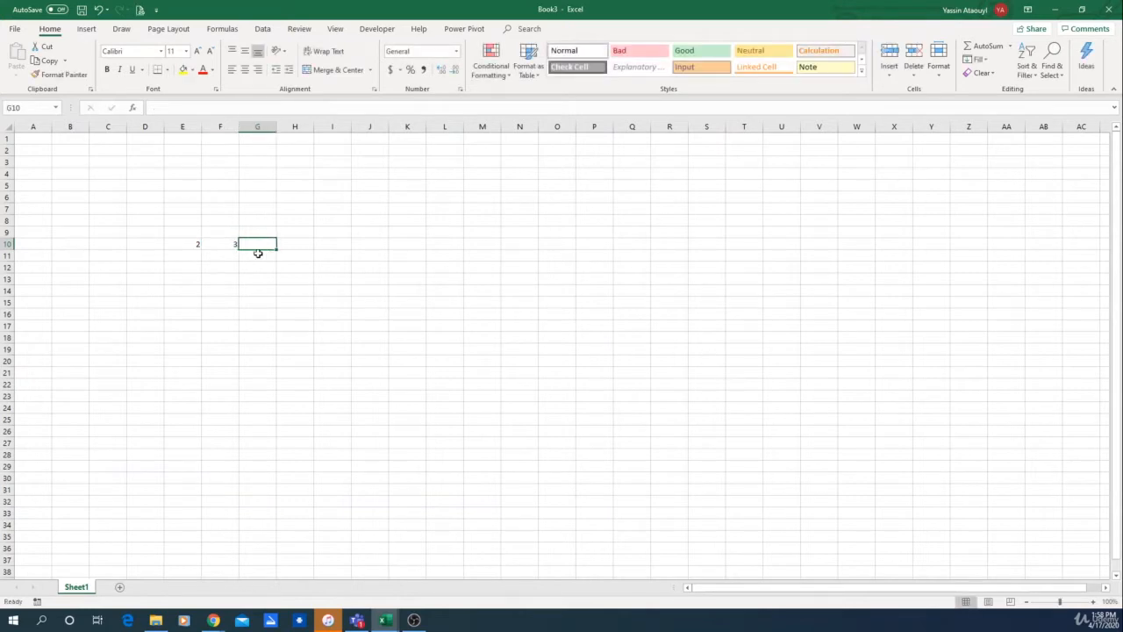
# Step: Add E10 and F10 in cell J10 with the formula =E10+F10
pyautogui.press('Right')
pyautogui.press('Right')
pyautogui.press('Right')
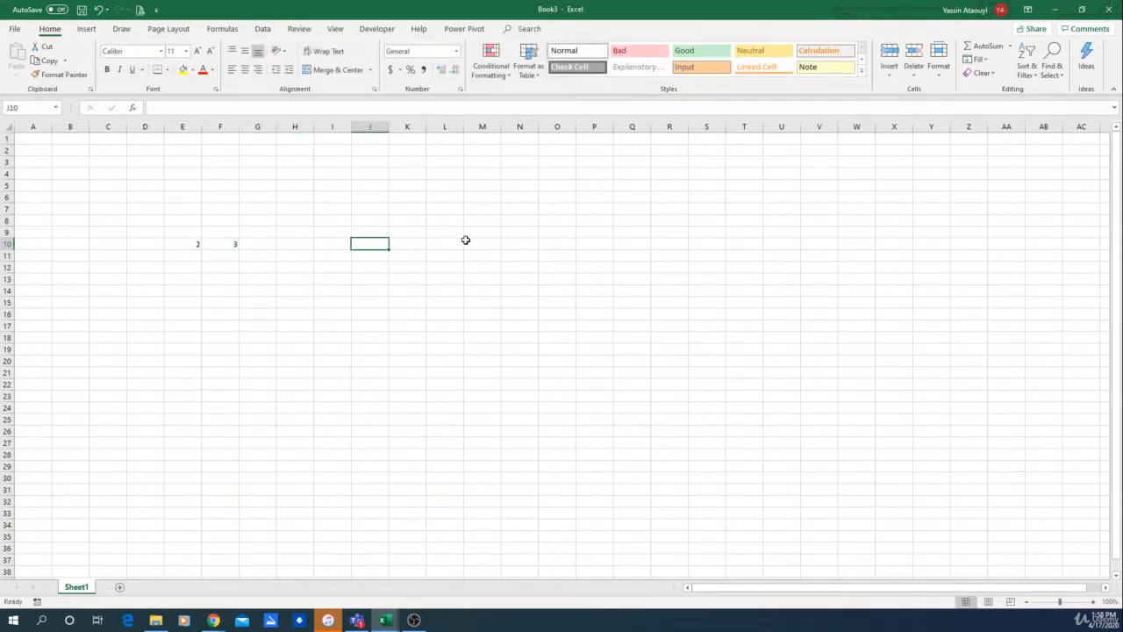
pyautogui.write('=')
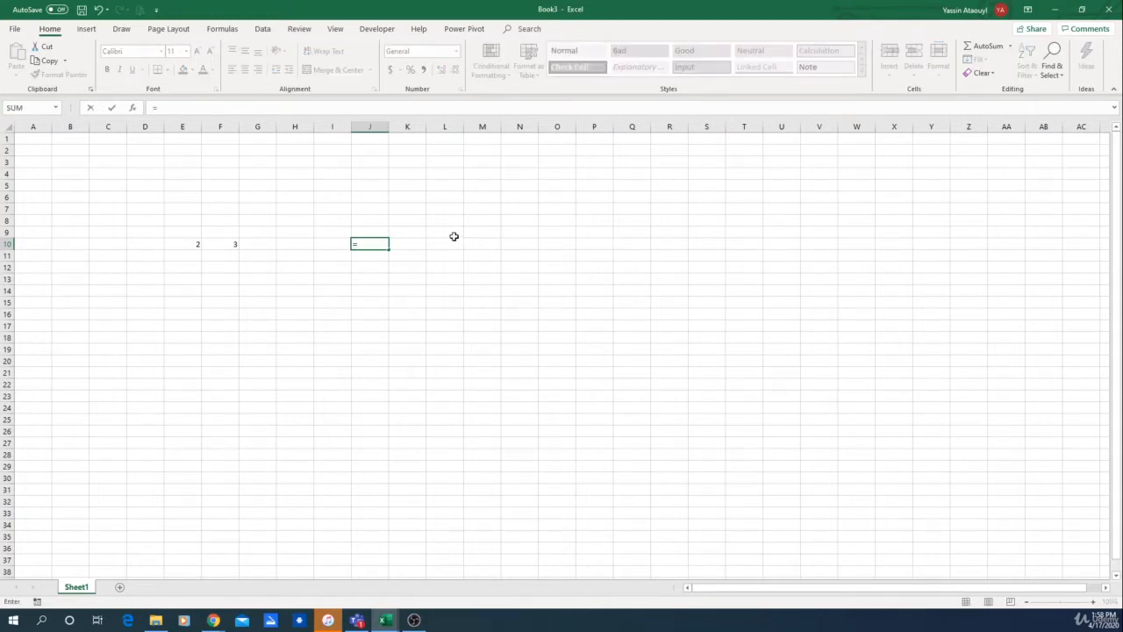
pyautogui.click(185, 247)
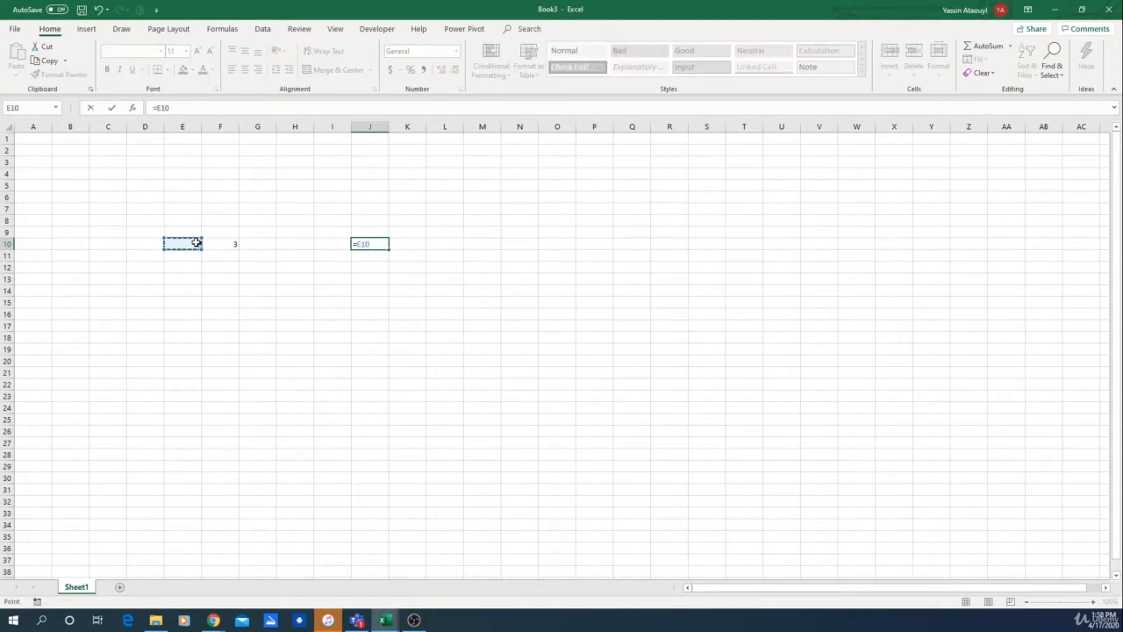
pyautogui.write('+')
pyautogui.click(220, 244)
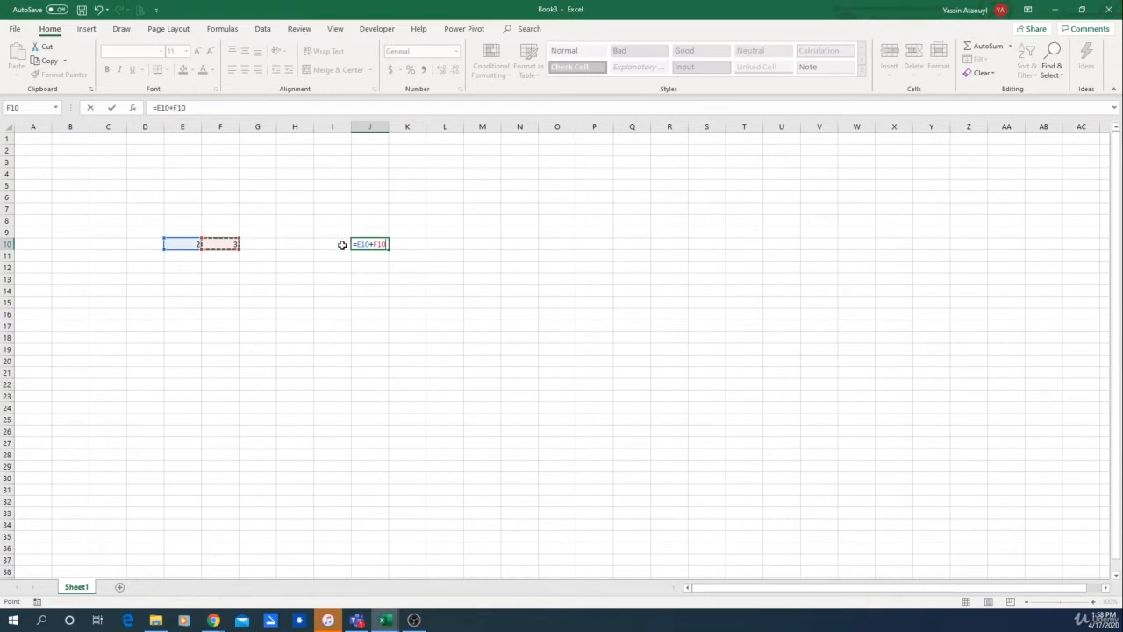
pyautogui.press('Return')
# Step: Change the formula in J10 to the subtraction =E10-F10
pyautogui.moveTo(366, 225); pyautogui.dragTo(369, 291)
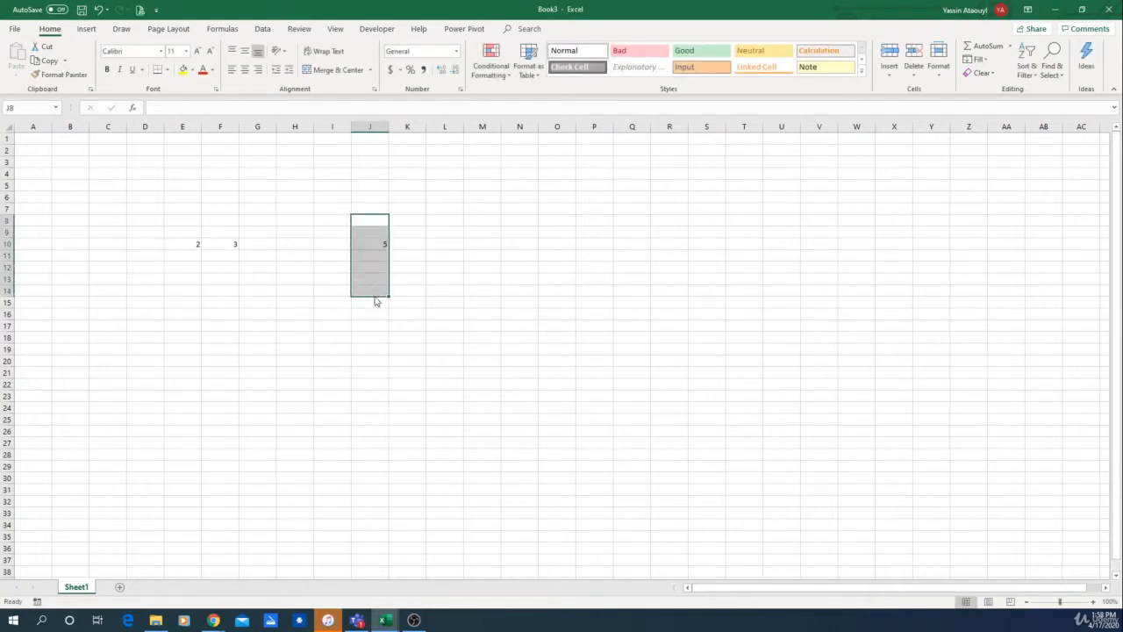
pyautogui.click(380, 244)
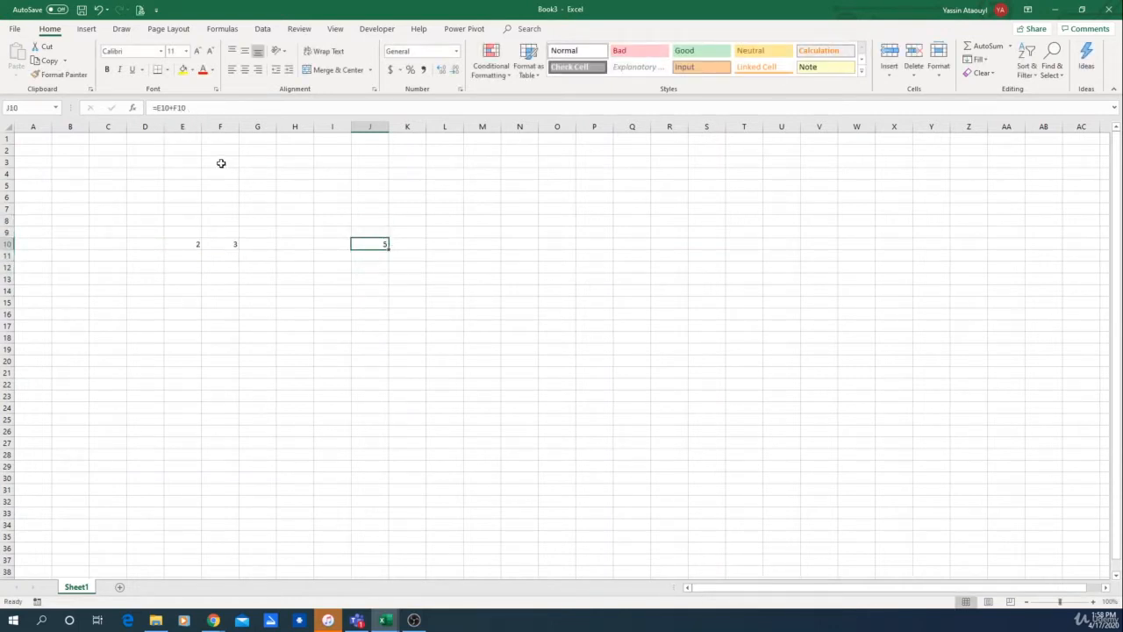
pyautogui.click(175, 107)
pyautogui.press('BackSpace')
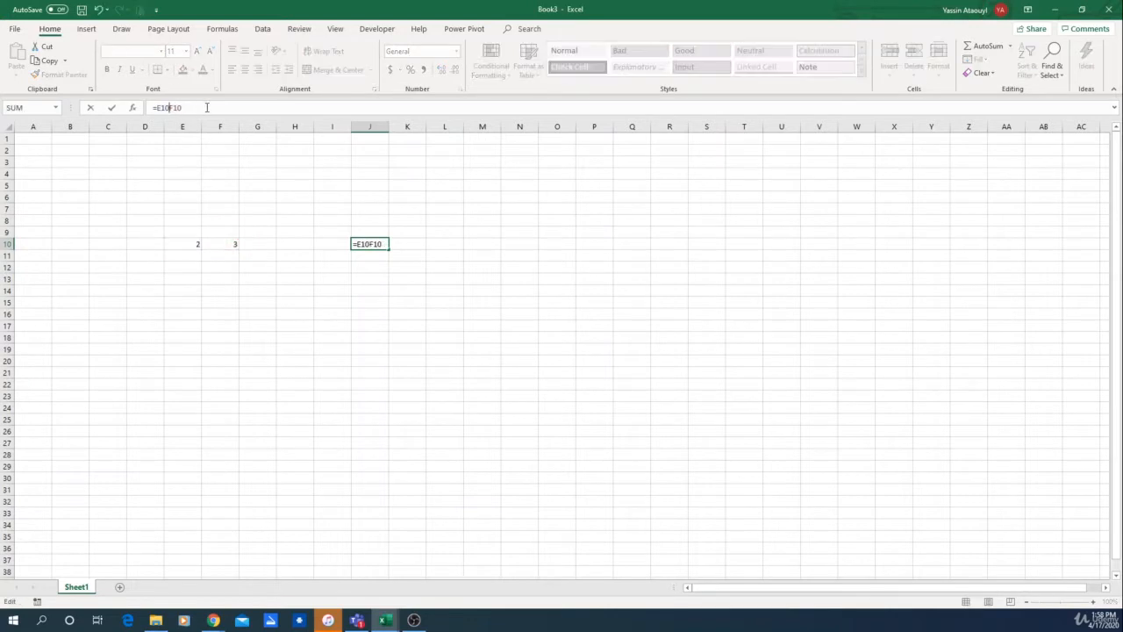
pyautogui.write('-')
pyautogui.press('Return')
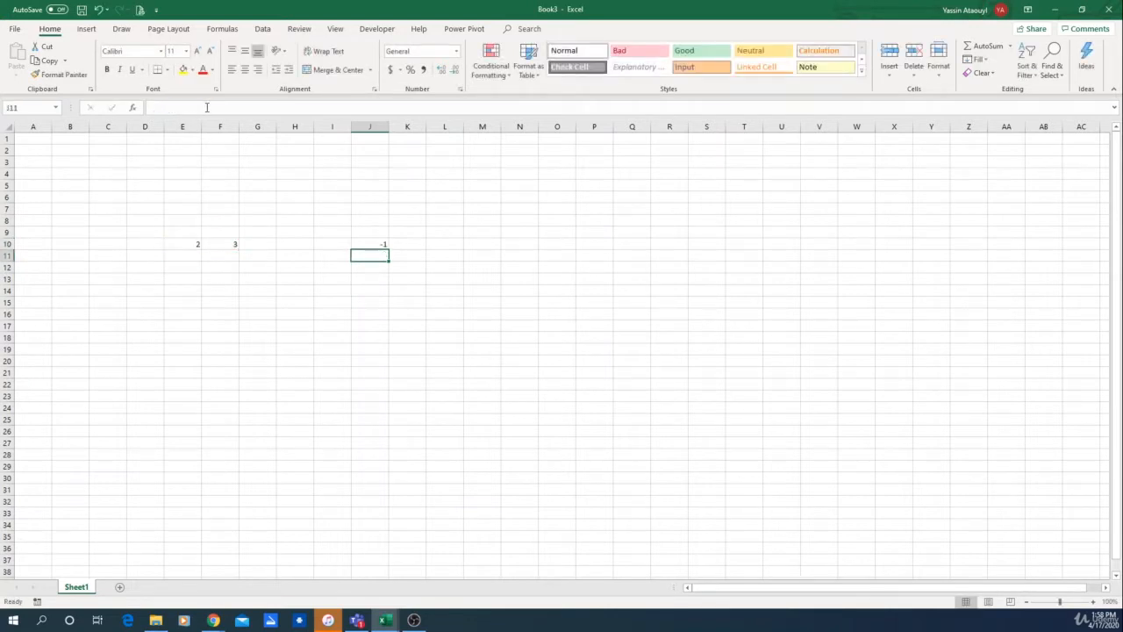
# Step: Edit the J10 formula so it multiplies the two cells, =E10*F10
pyautogui.click(370, 243)
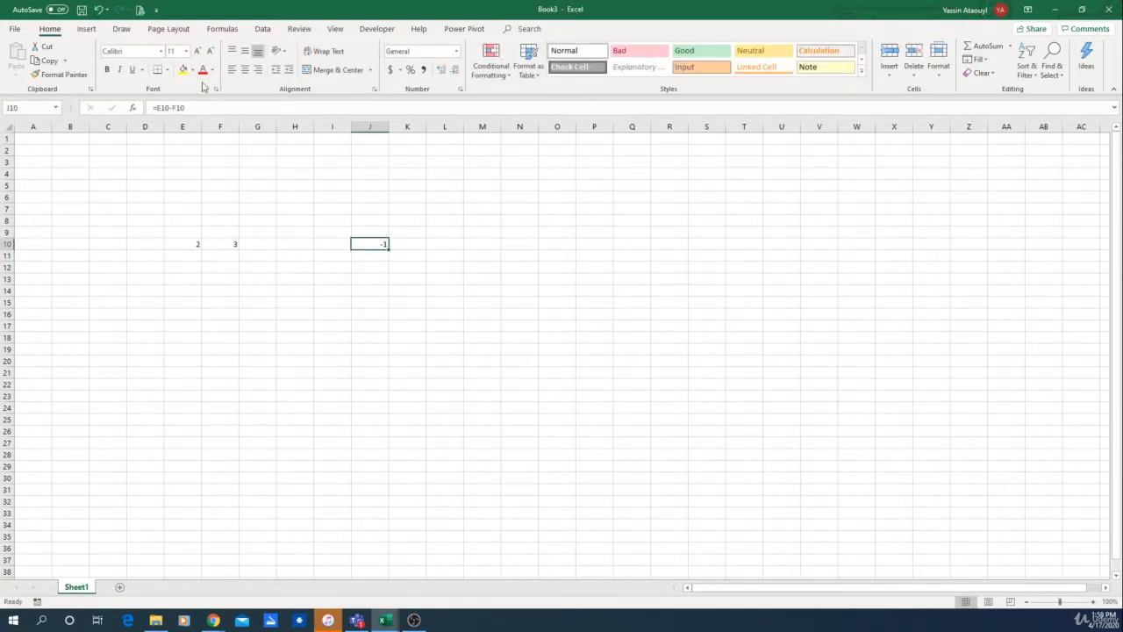
pyautogui.click(383, 292)
pyautogui.click(379, 244)
pyautogui.click(173, 107)
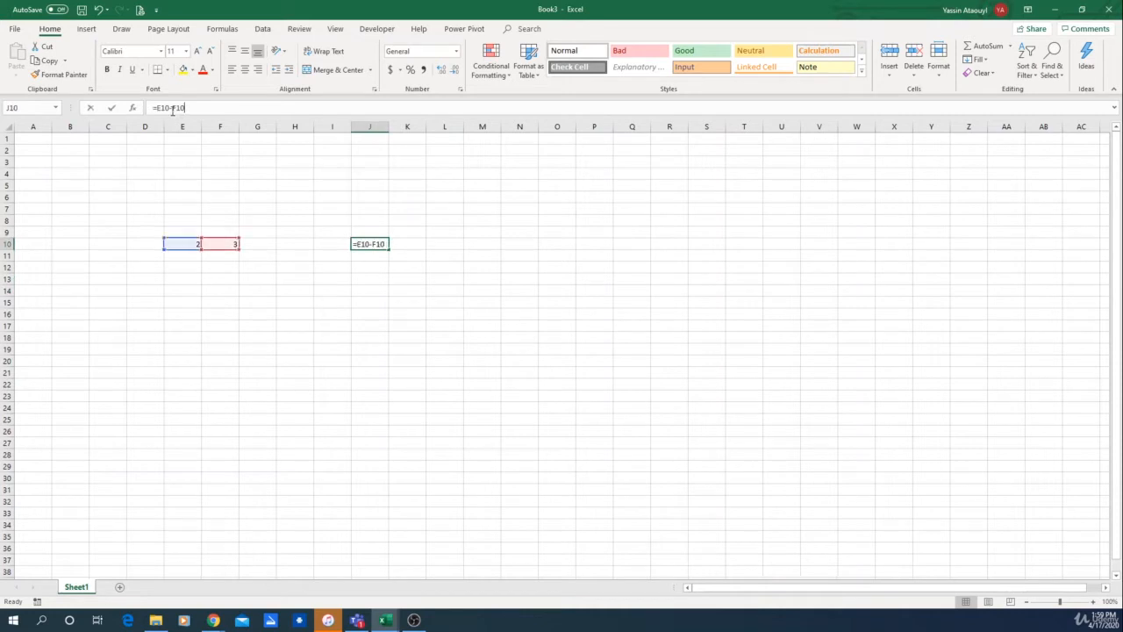
pyautogui.press('BackSpace')
pyautogui.write('*')
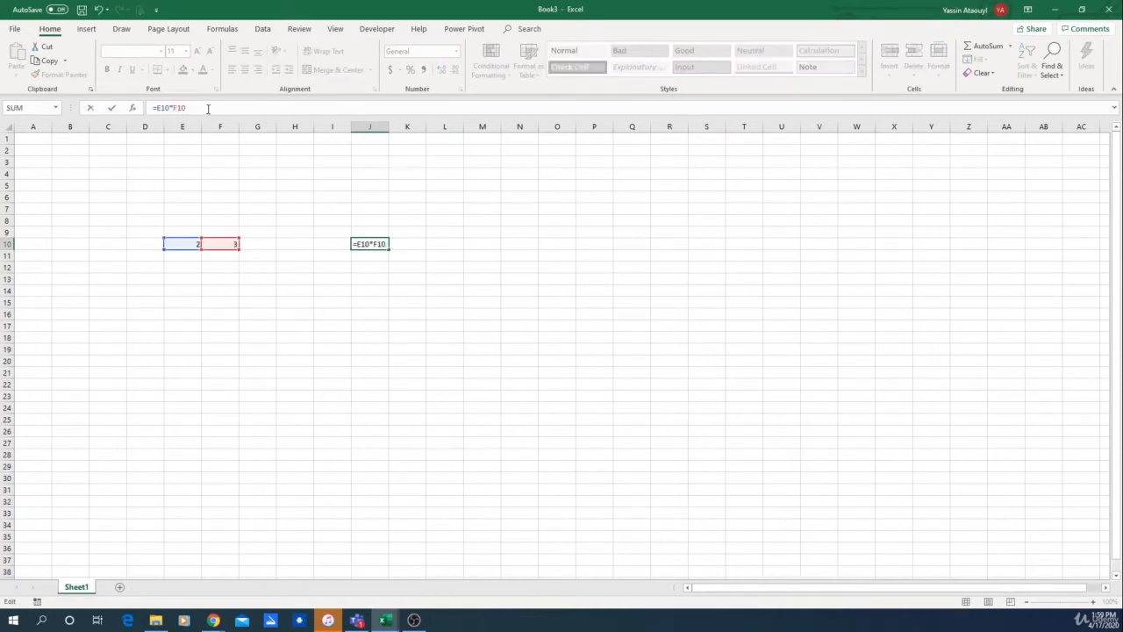
pyautogui.press('Return')
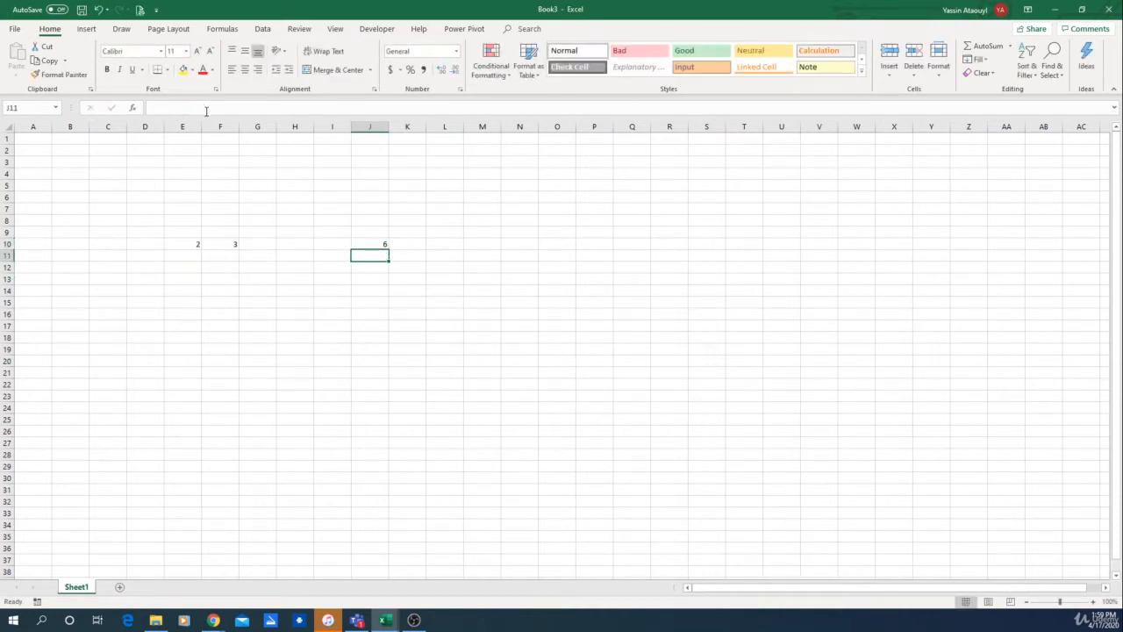
# Step: Replace the operator in the J10 formula to divide the cells, =E10/F10
pyautogui.click(382, 244)
pyautogui.click(175, 107)
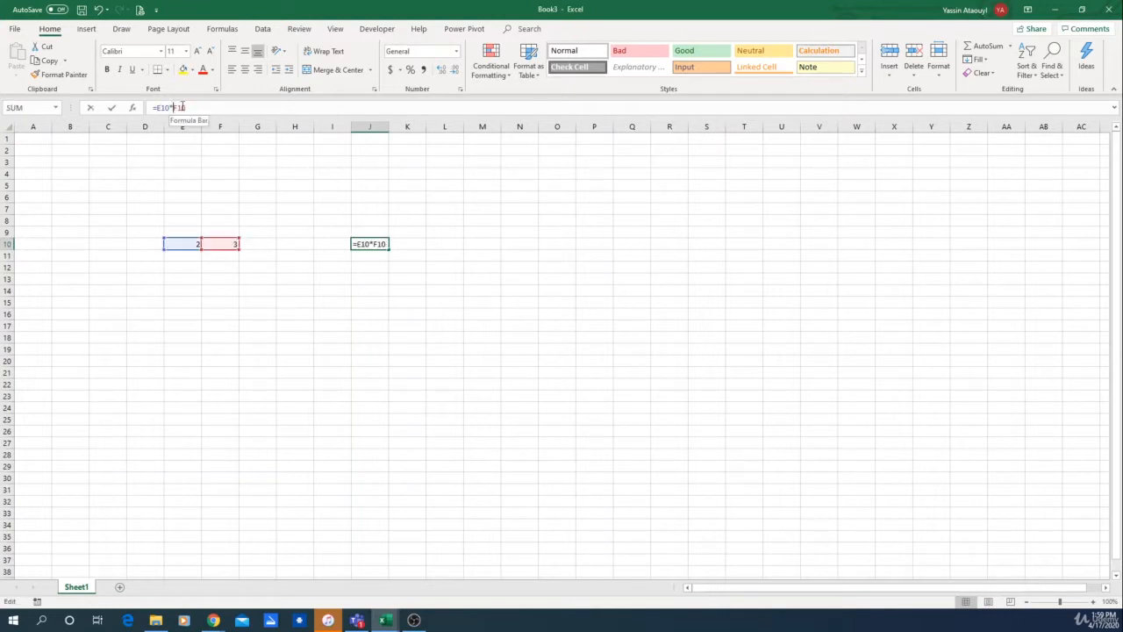
pyautogui.press('BackSpace')
pyautogui.write('/')
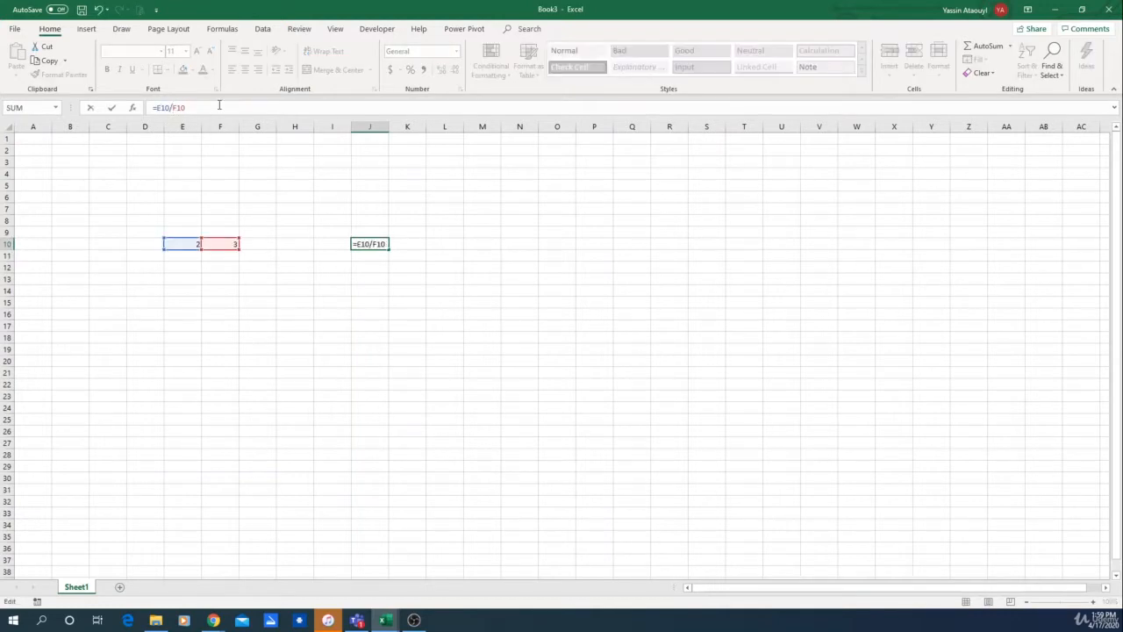
pyautogui.press('Return')
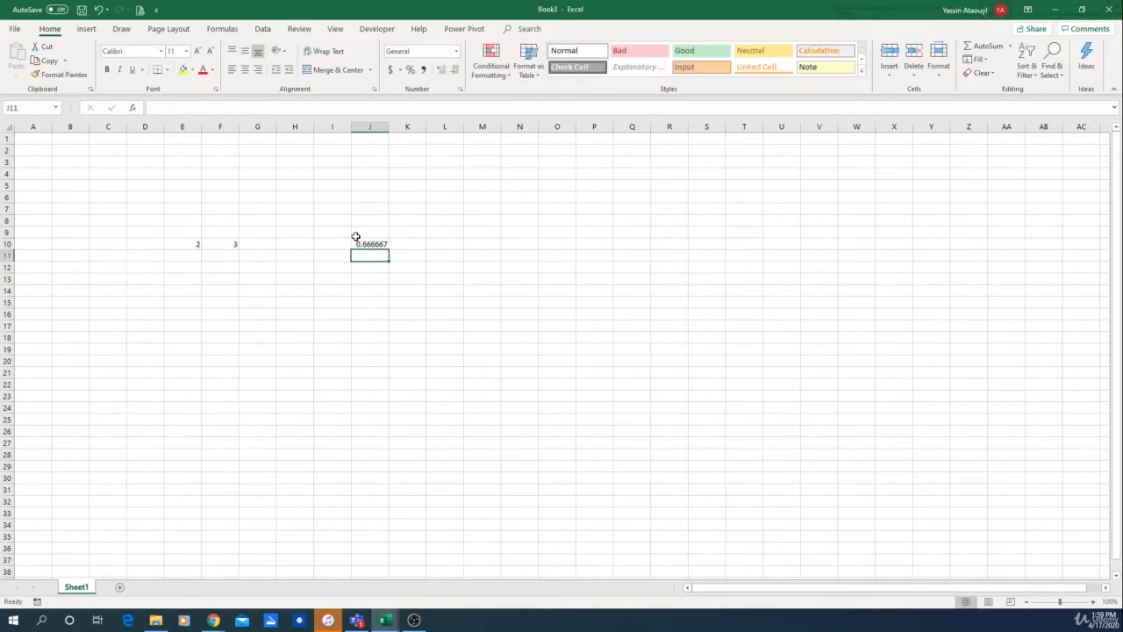
# Step: Add a second row of numbers, with 5 in cell E11 and 6 in cell F11
pyautogui.click(189, 260)
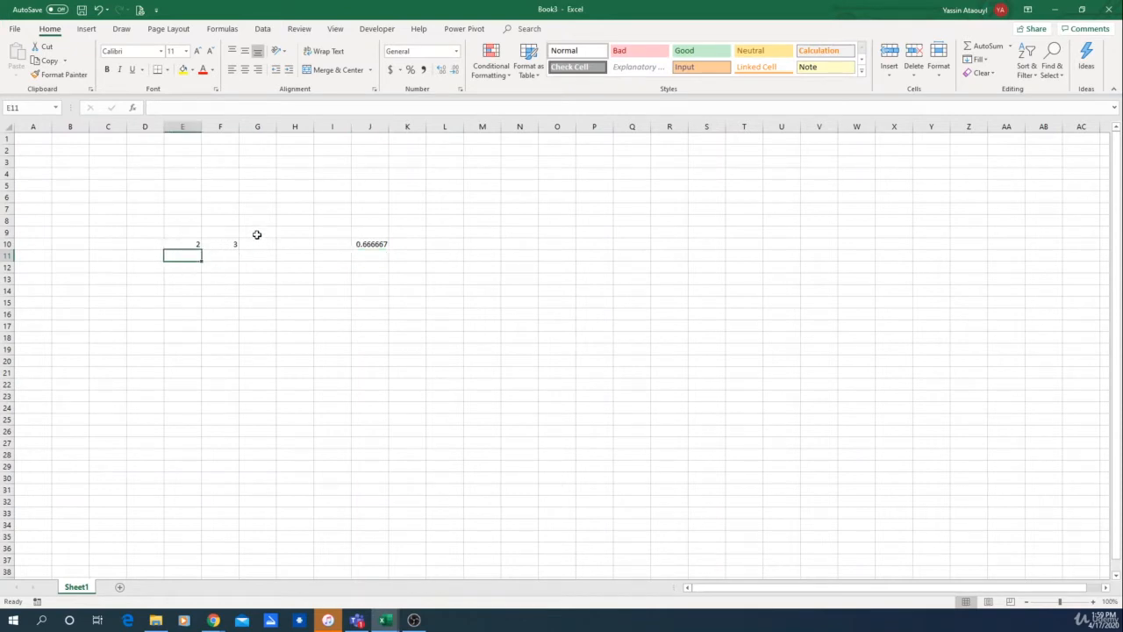
pyautogui.write('5')
pyautogui.press('Tab')
pyautogui.write('6')
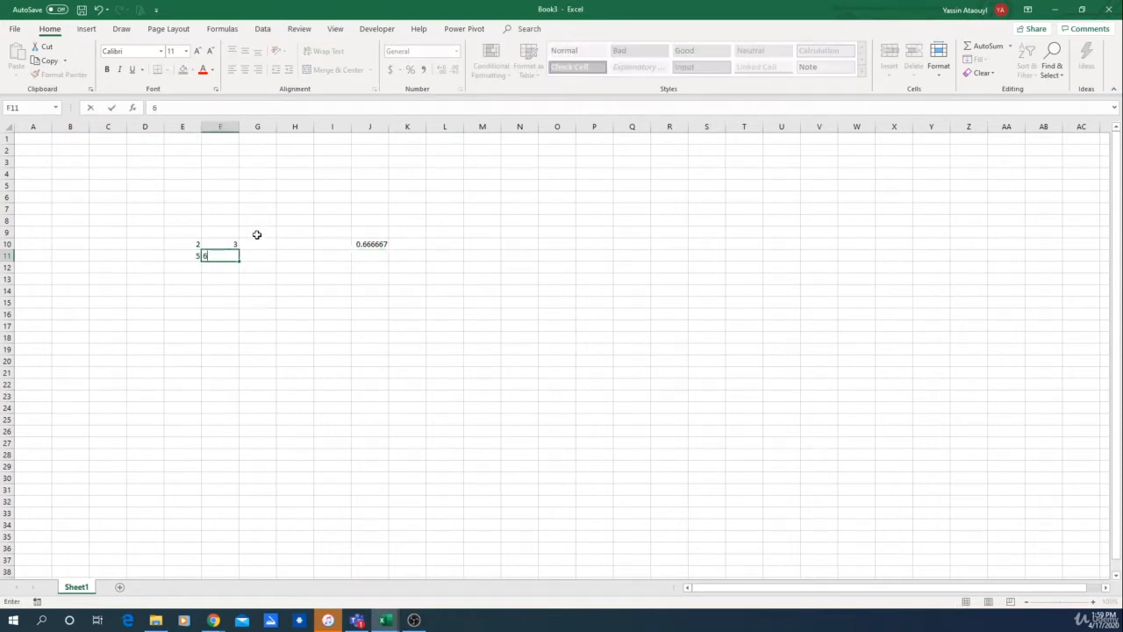
pyautogui.press('Return')
# Step: Extend the J10 formula with the product of the second row so it reads =E10/F10+E11*F11
pyautogui.click(364, 244)
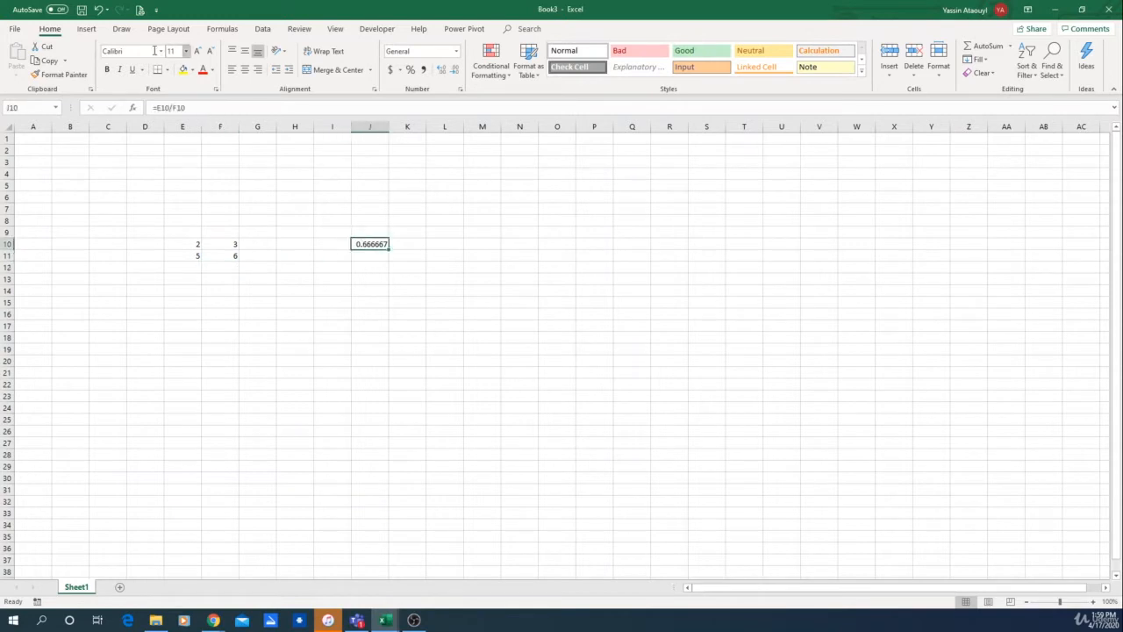
pyautogui.click(187, 106)
pyautogui.write('+')
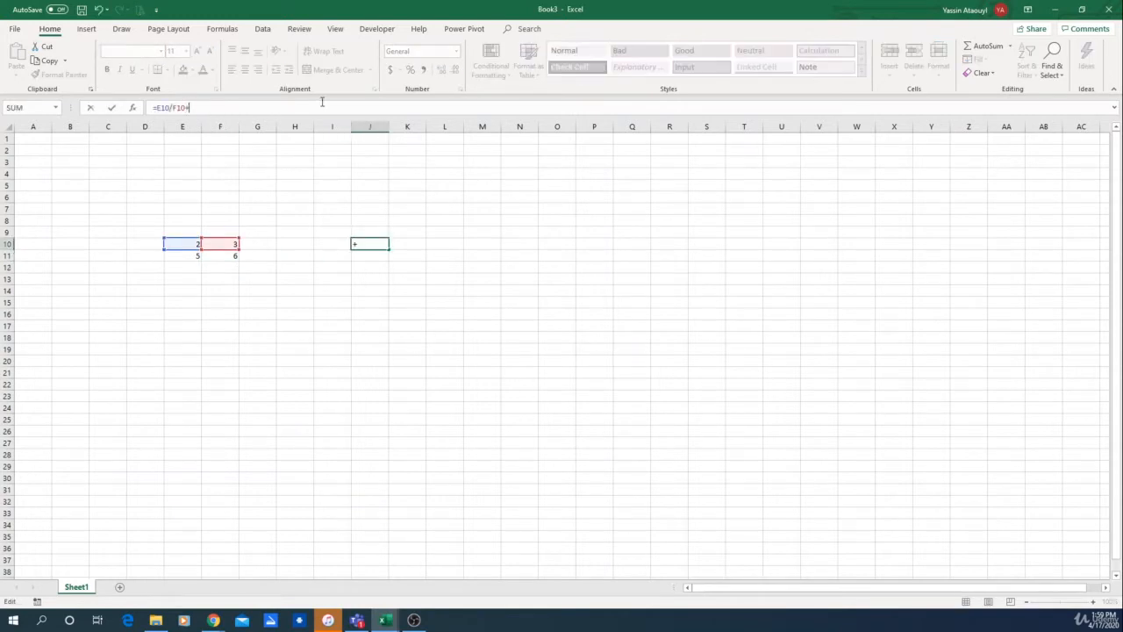
pyautogui.click(192, 254)
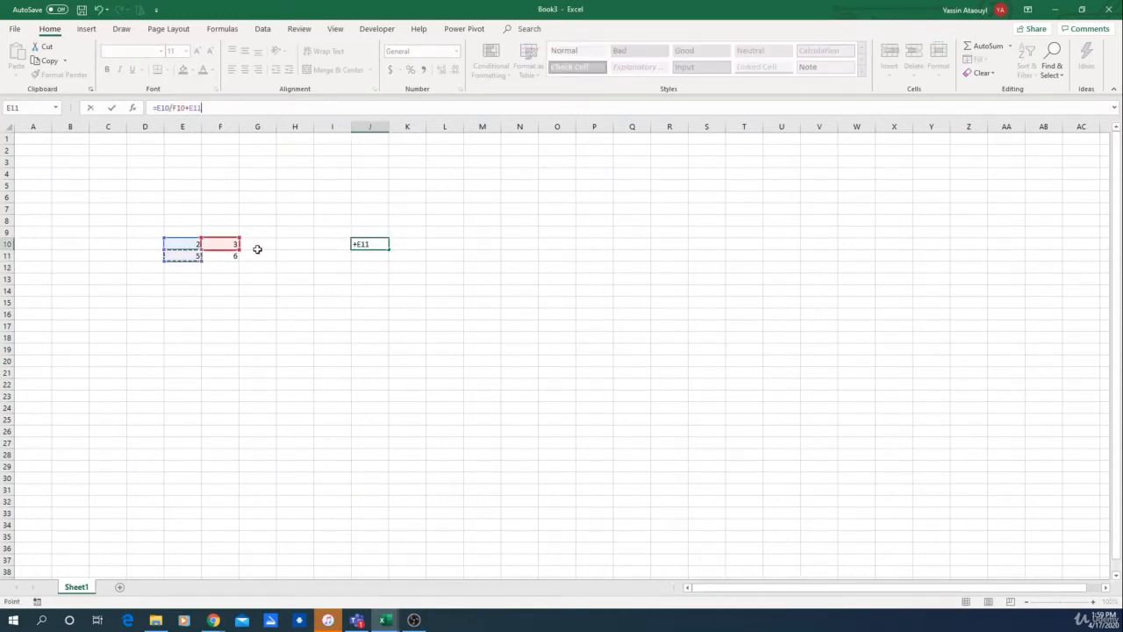
pyautogui.write('+')
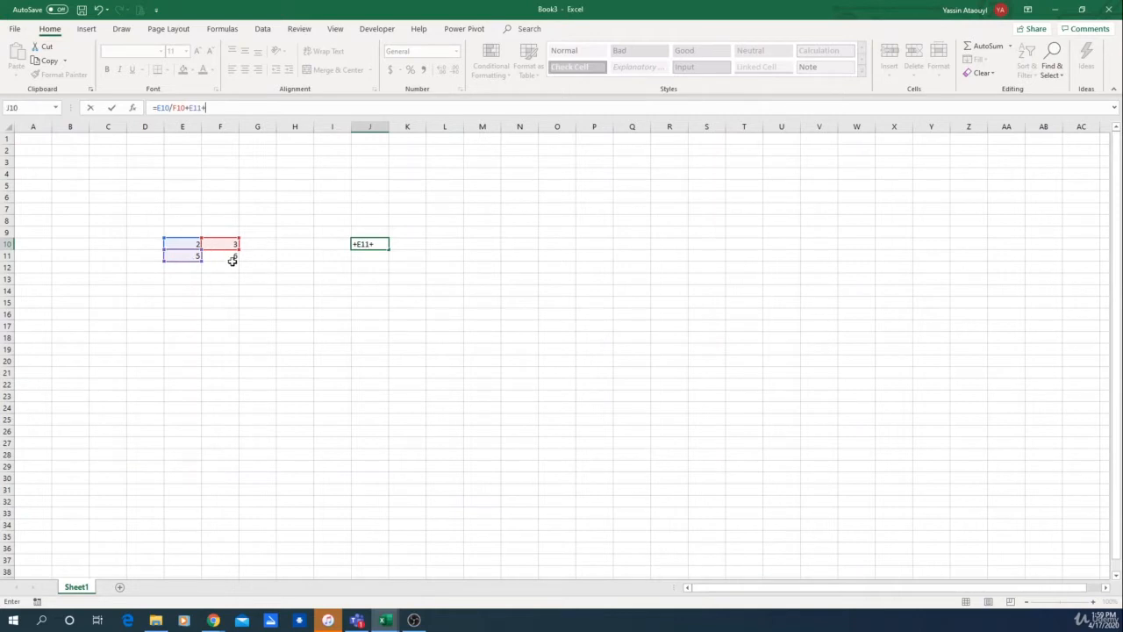
pyautogui.press('BackSpace')
pyautogui.write('*')
pyautogui.click(229, 254)
pyautogui.press('Return')
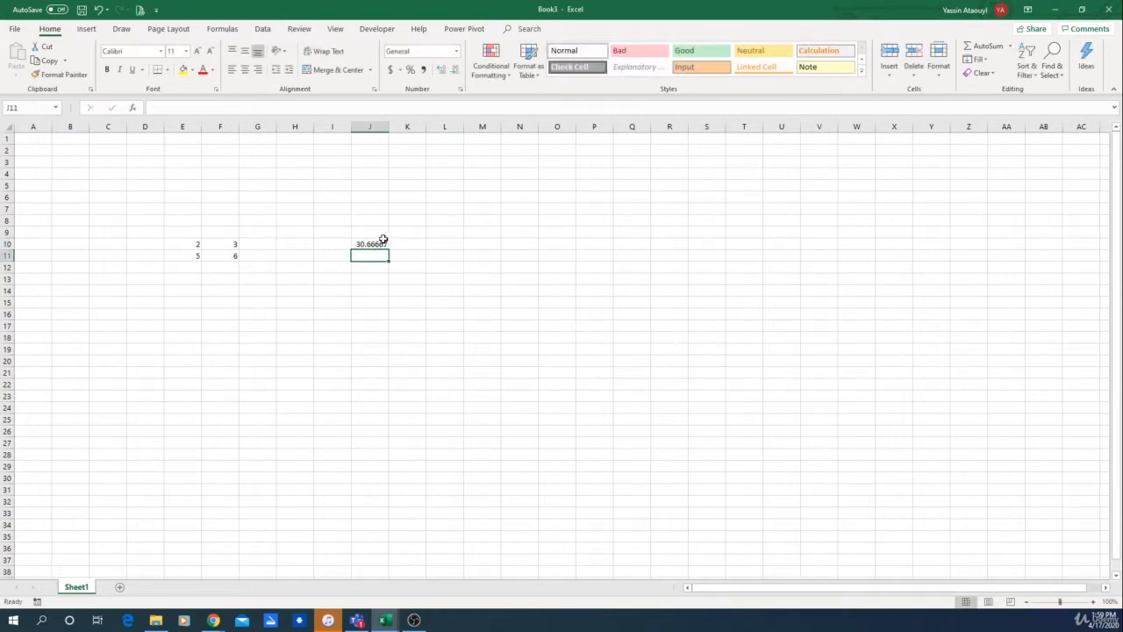
pyautogui.click(381, 241)
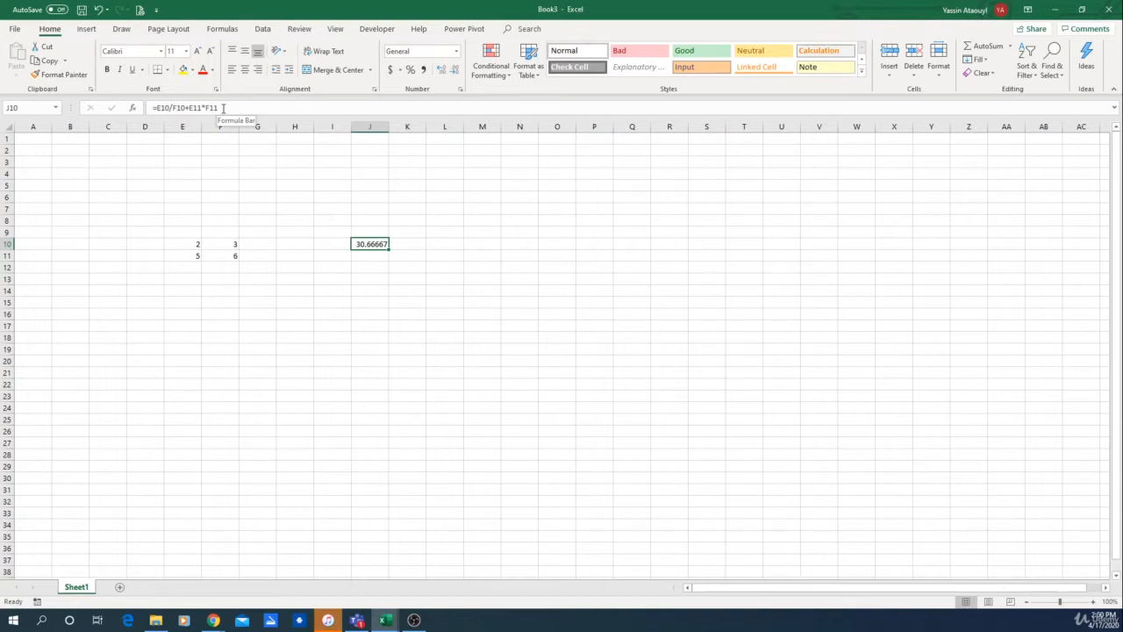
# Step: Clear the contents of the range C6:L21 and select cell E10
pyautogui.click(253, 268)
pyautogui.moveTo(117, 201); pyautogui.dragTo(461, 376)
pyautogui.press('Delete')
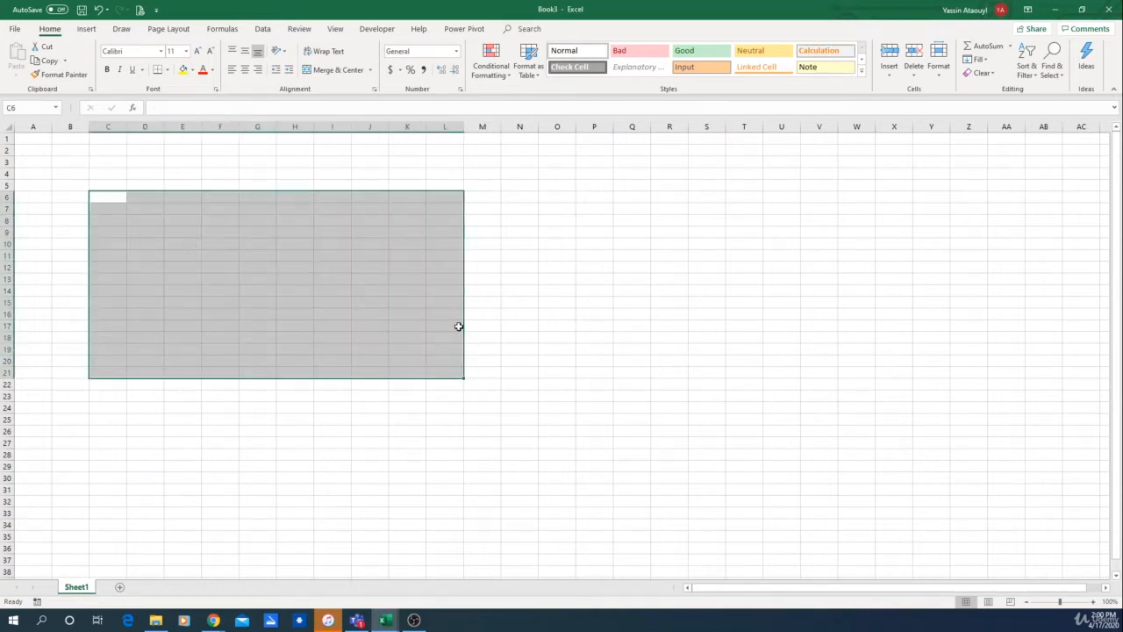
pyautogui.click(206, 273)
pyautogui.click(184, 243)
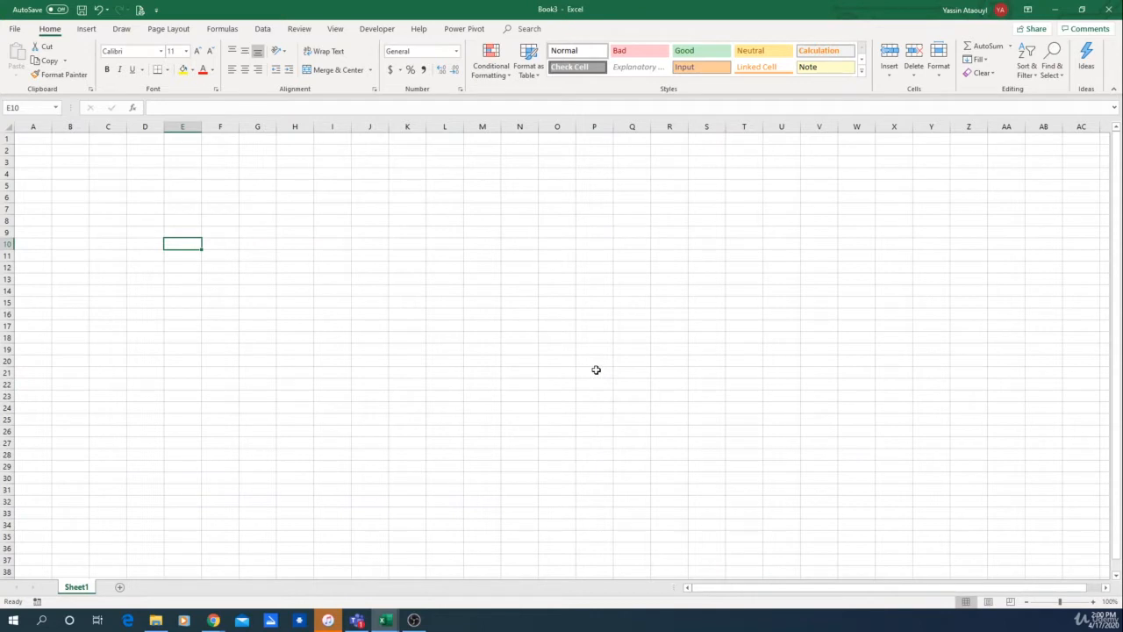
# Step: Browse the function library's Text, Logical, Financial and additional function categories
pyautogui.click(220, 30)
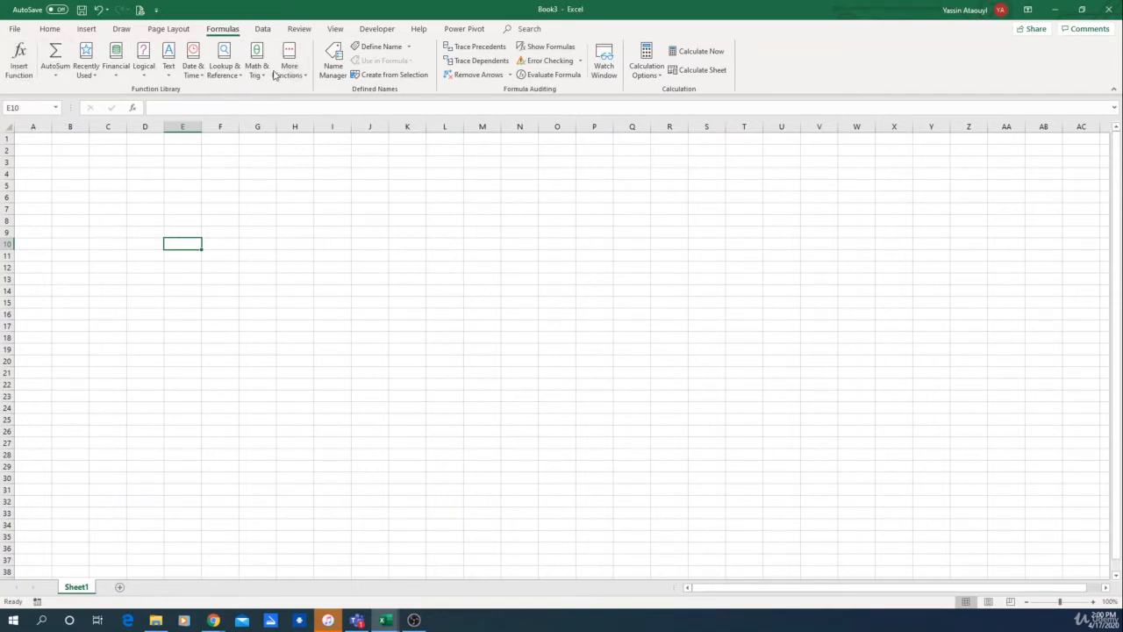
pyautogui.click(168, 66)
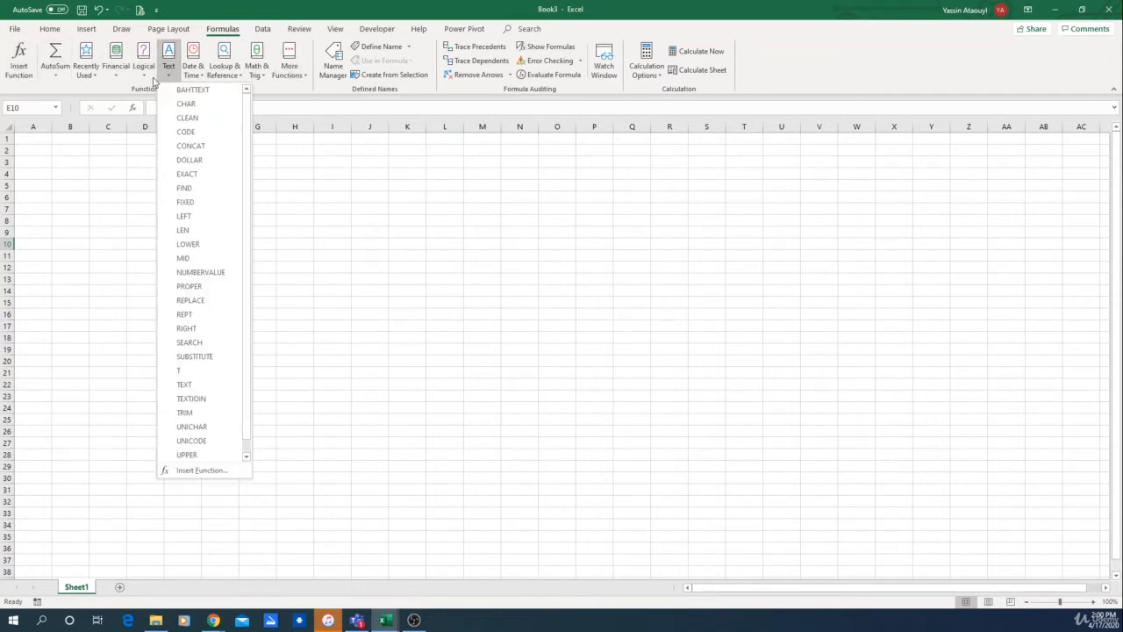
pyautogui.click(143, 66)
pyautogui.click(117, 74)
pyautogui.click(290, 66)
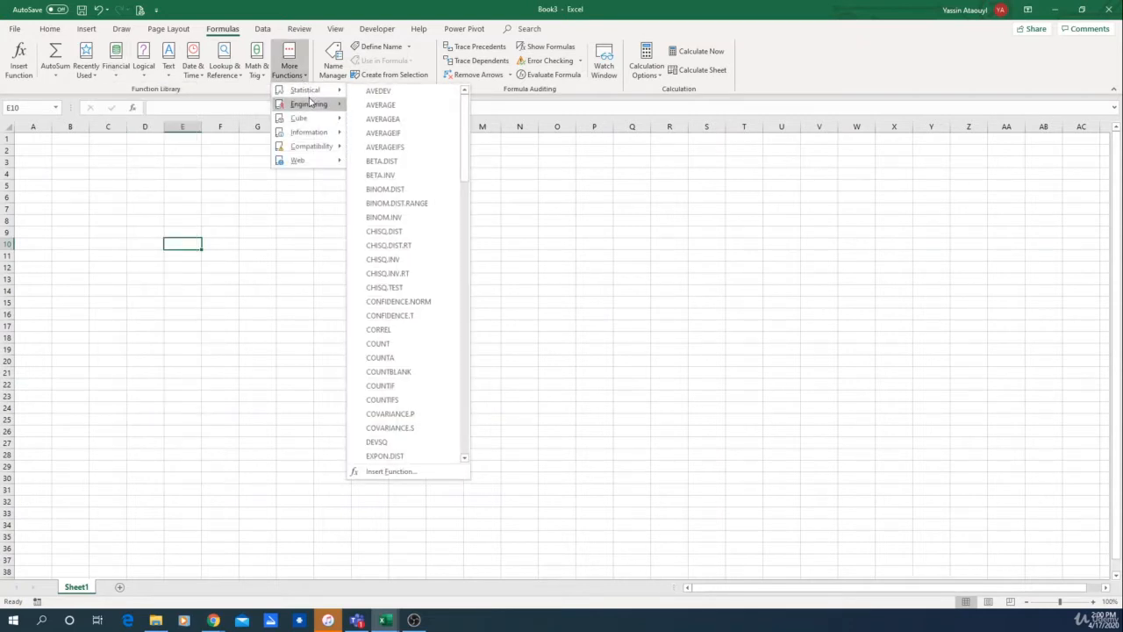
pyautogui.moveTo(311, 106)
pyautogui.click(198, 312)
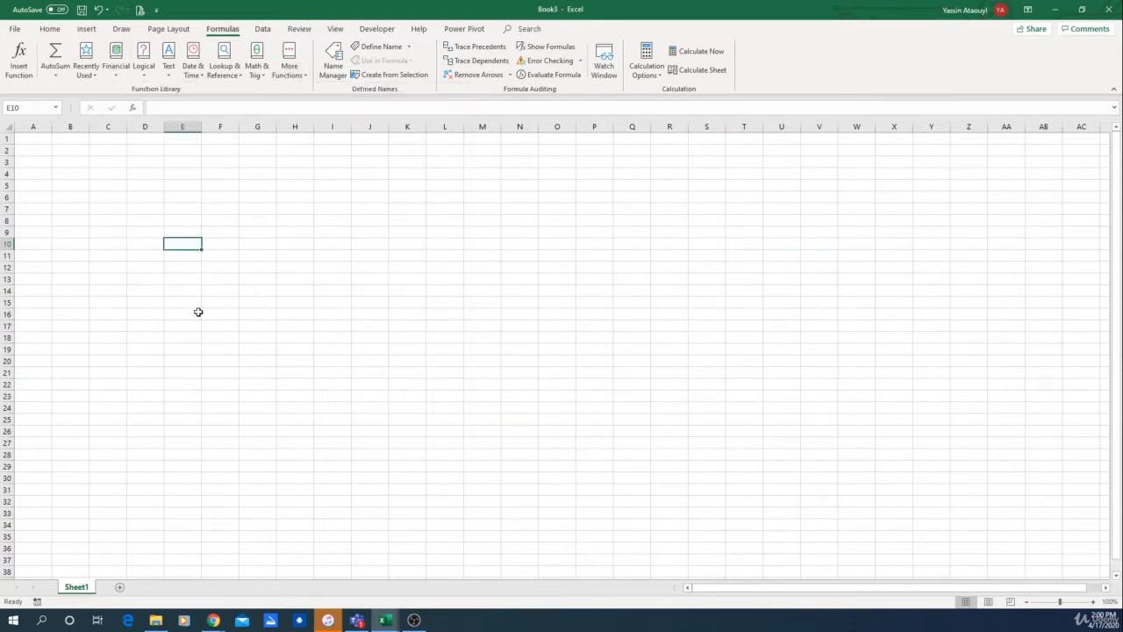
pyautogui.click(311, 281)
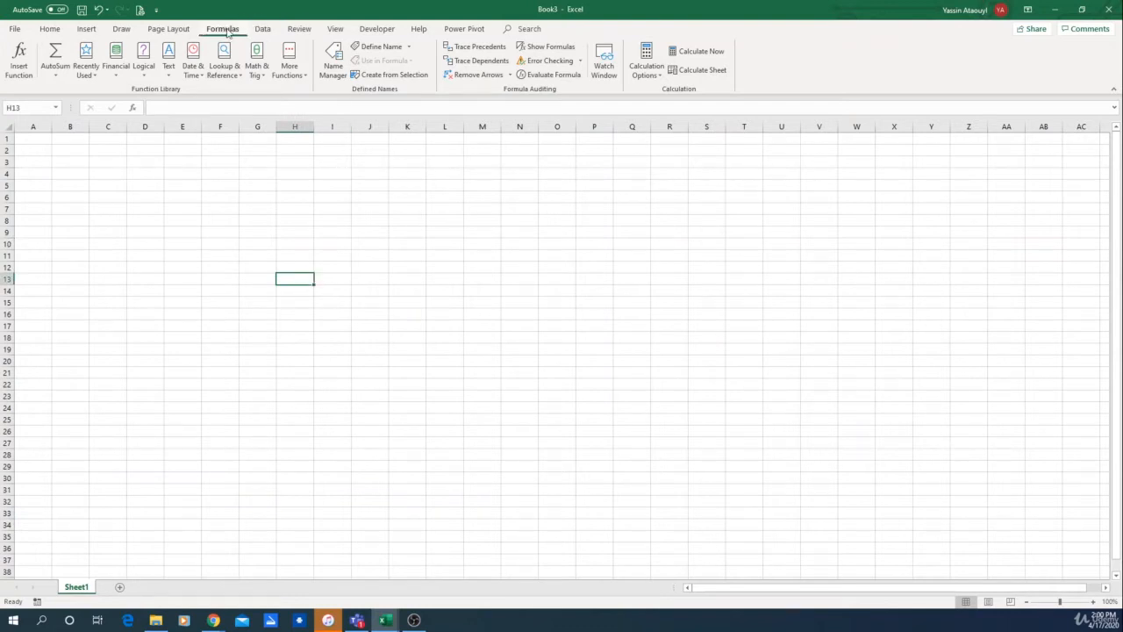
pyautogui.click(338, 231)
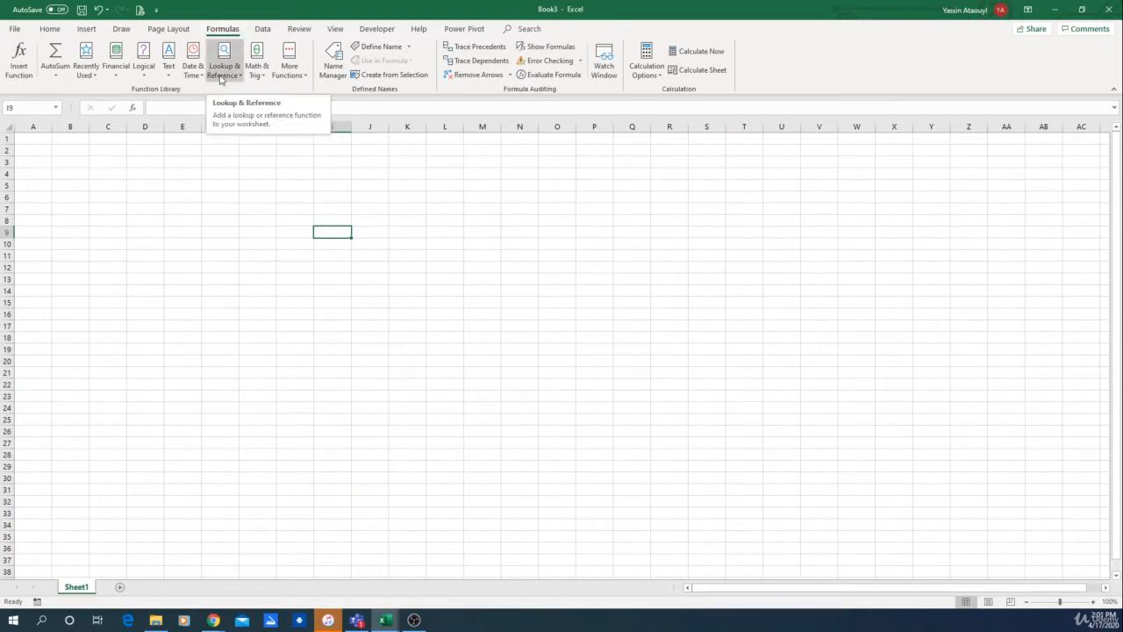
pyautogui.click(170, 198)
pyautogui.click(160, 208)
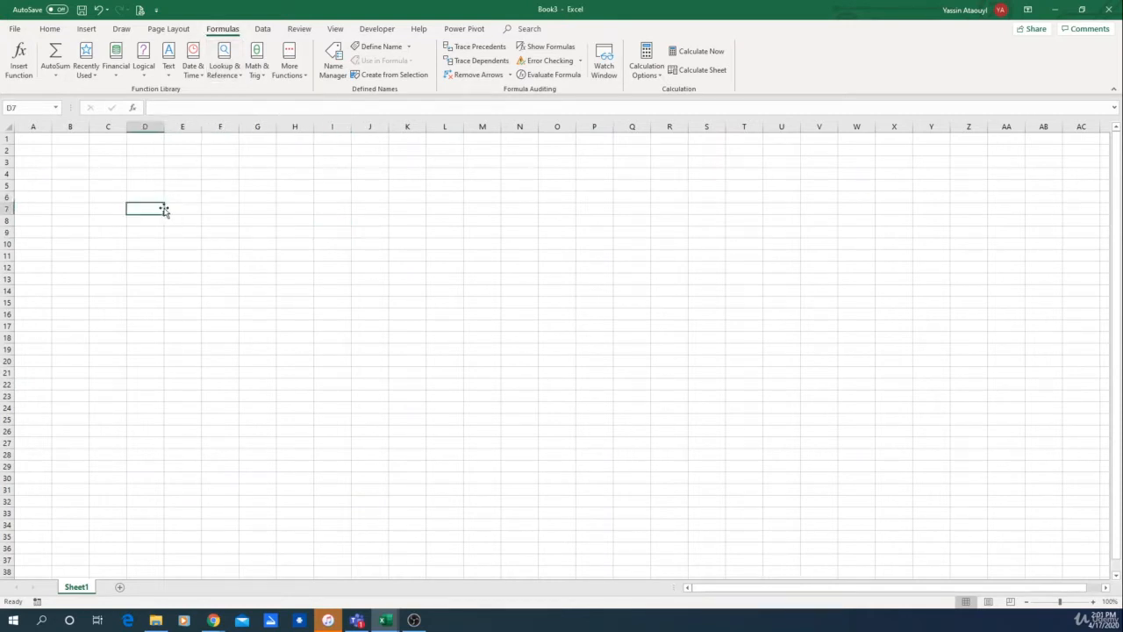
# Step: Enter the numbers 5, 6, 7 and 8 in cells E10 to H10
pyautogui.click(295, 265)
pyautogui.click(225, 230)
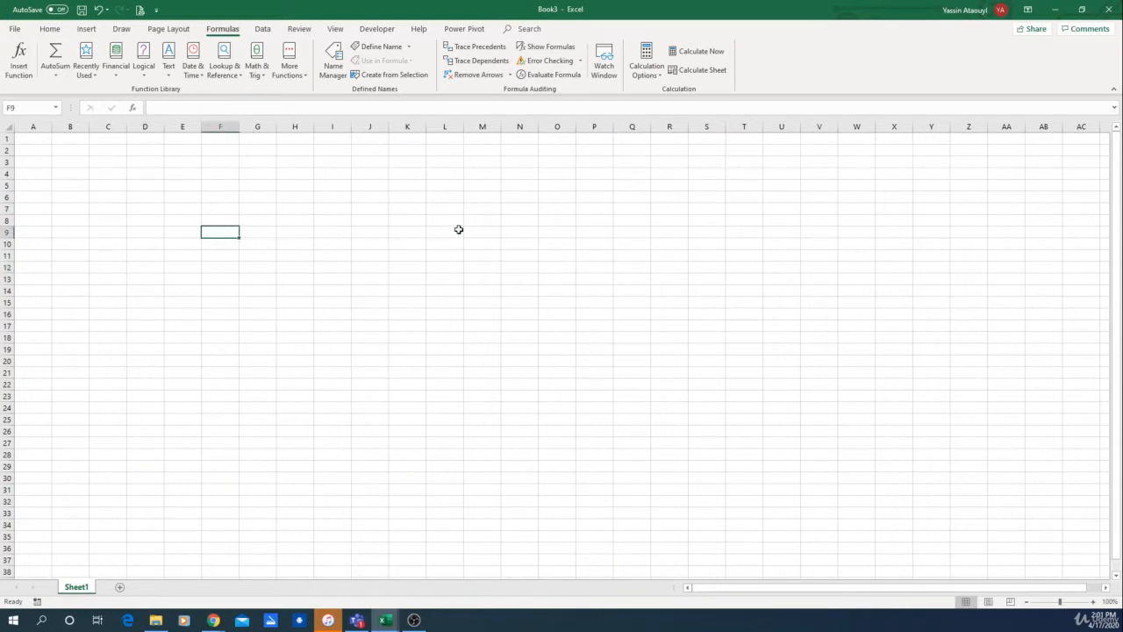
pyautogui.press('Down')
pyautogui.press('Left')
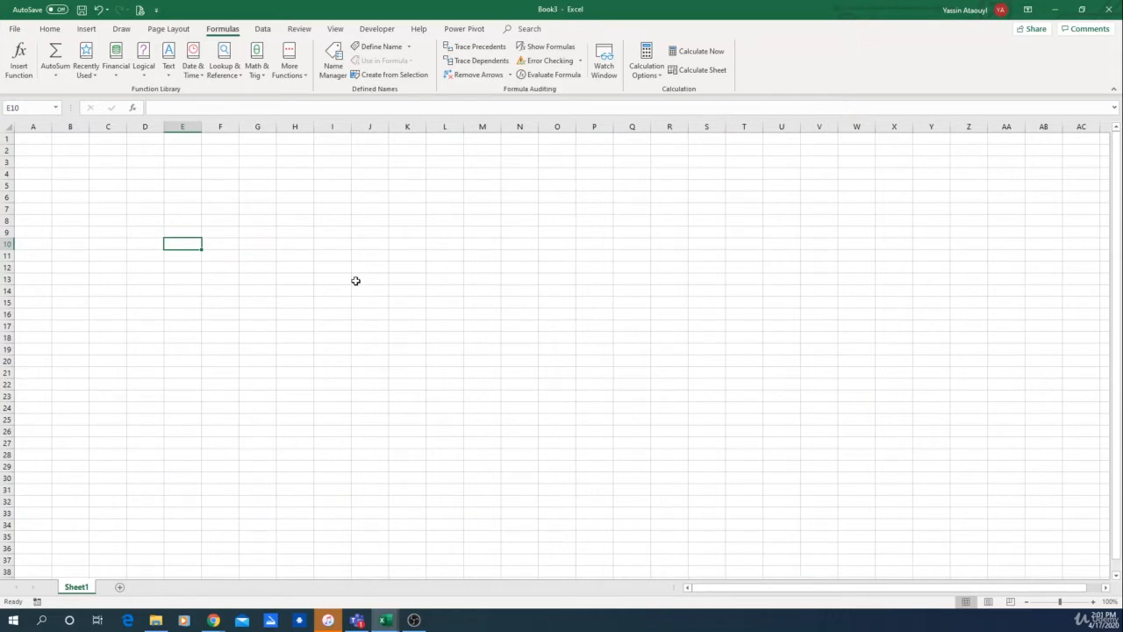
pyautogui.write('5')
pyautogui.press('Tab')
pyautogui.write('6')
pyautogui.press('Tab')
pyautogui.write('7')
pyautogui.press('Tab')
pyautogui.write('8')
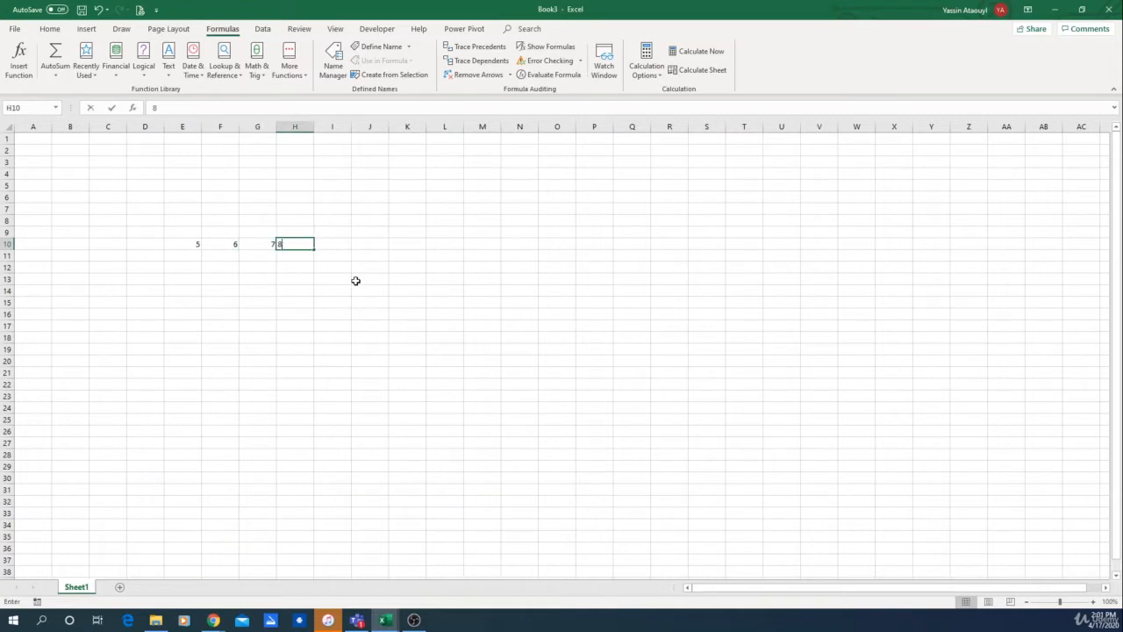
pyautogui.press('Tab')
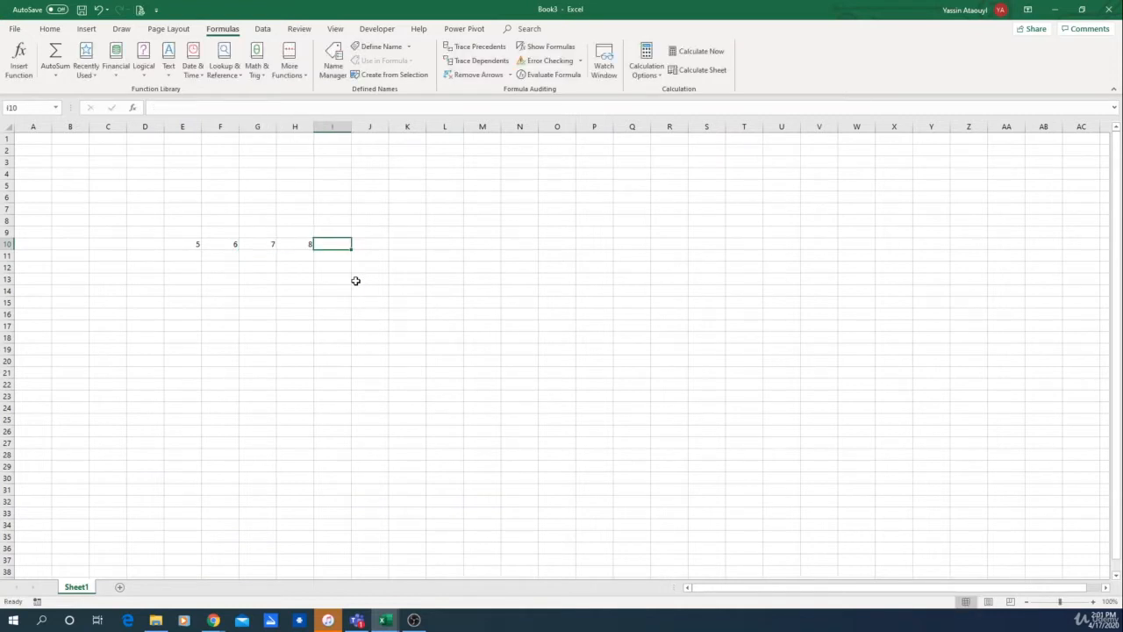
# Step: Add the four numbers in cell E13 with the formula =E10+F10+G10+H10
pyautogui.click(182, 244)
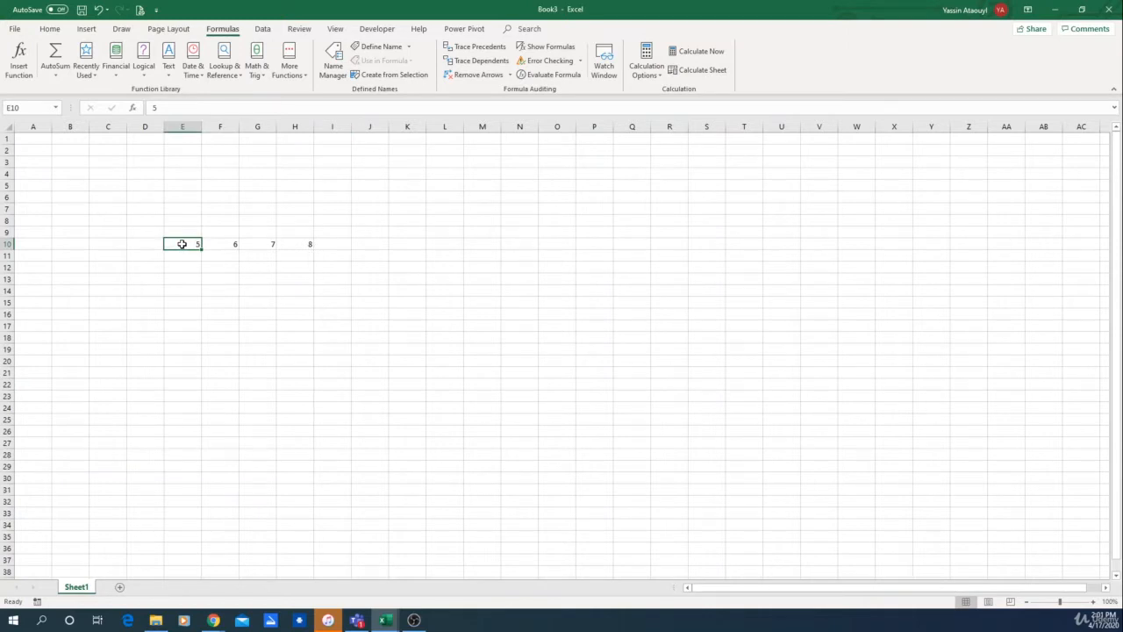
pyautogui.press('Down')
pyautogui.press('Down')
pyautogui.press('Down')
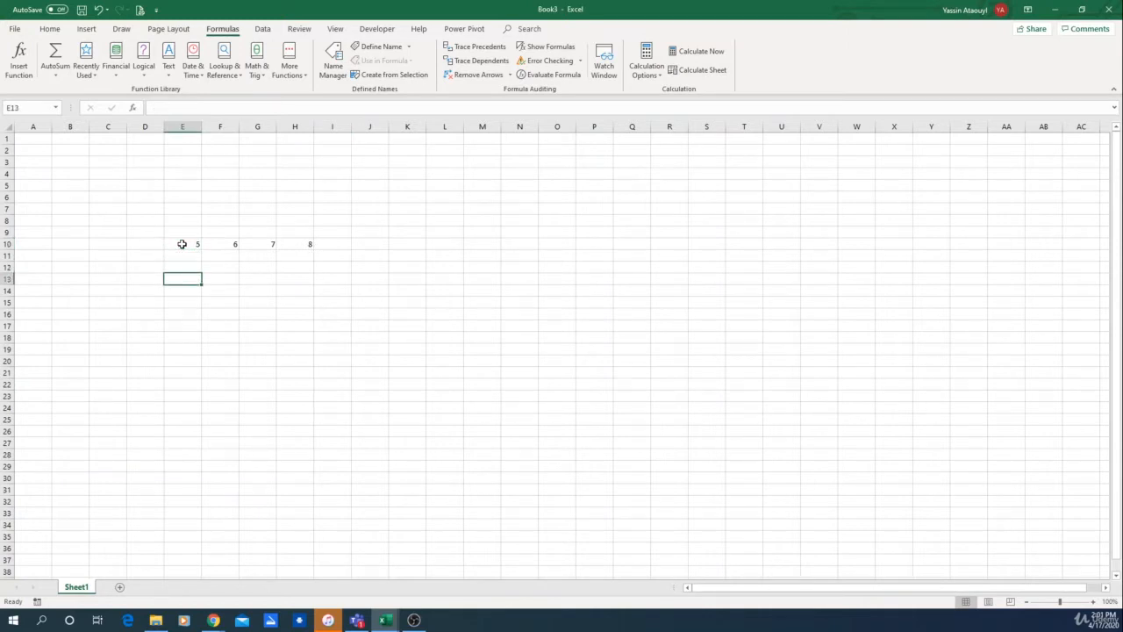
pyautogui.click(182, 244)
pyautogui.click(174, 283)
pyautogui.write('=')
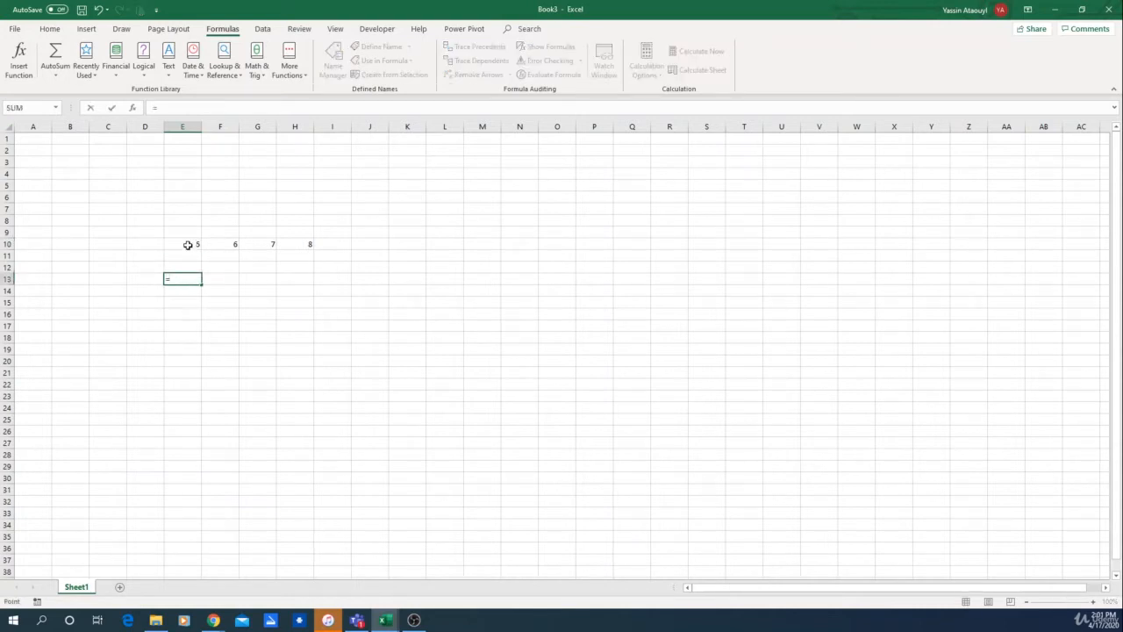
pyautogui.click(187, 244)
pyautogui.write('+')
pyautogui.click(222, 243)
pyautogui.write('+')
pyautogui.click(264, 244)
pyautogui.write('+')
pyautogui.click(300, 243)
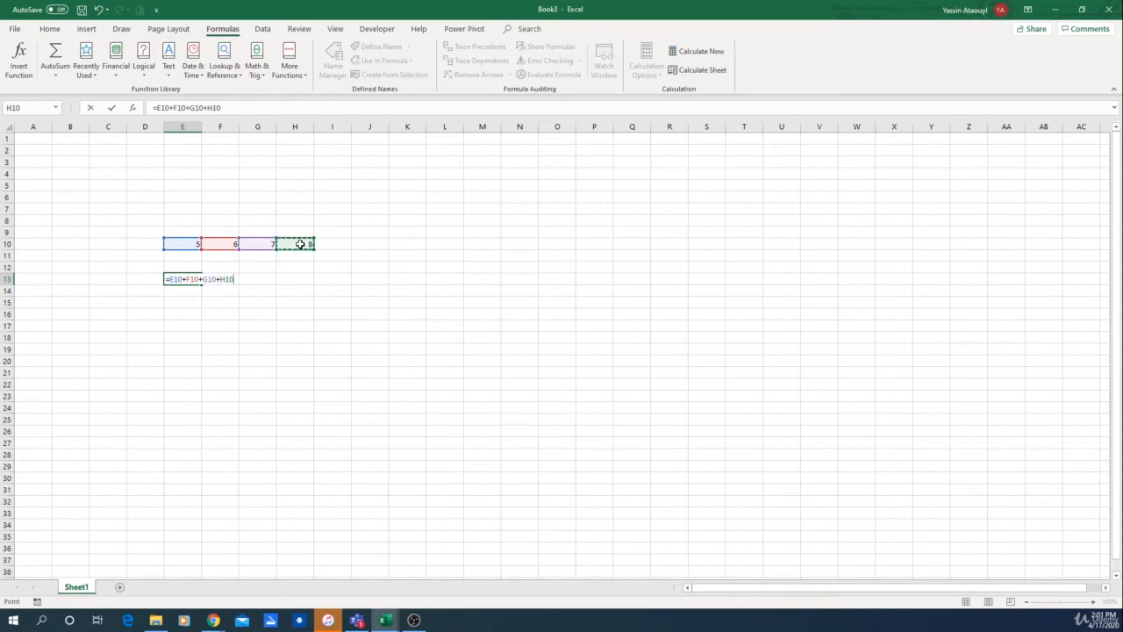
pyautogui.press('Return')
# Step: Turn the E13 sum into a manual average by editing it to =(E10+F10+G10+H10)/4
pyautogui.click(194, 281)
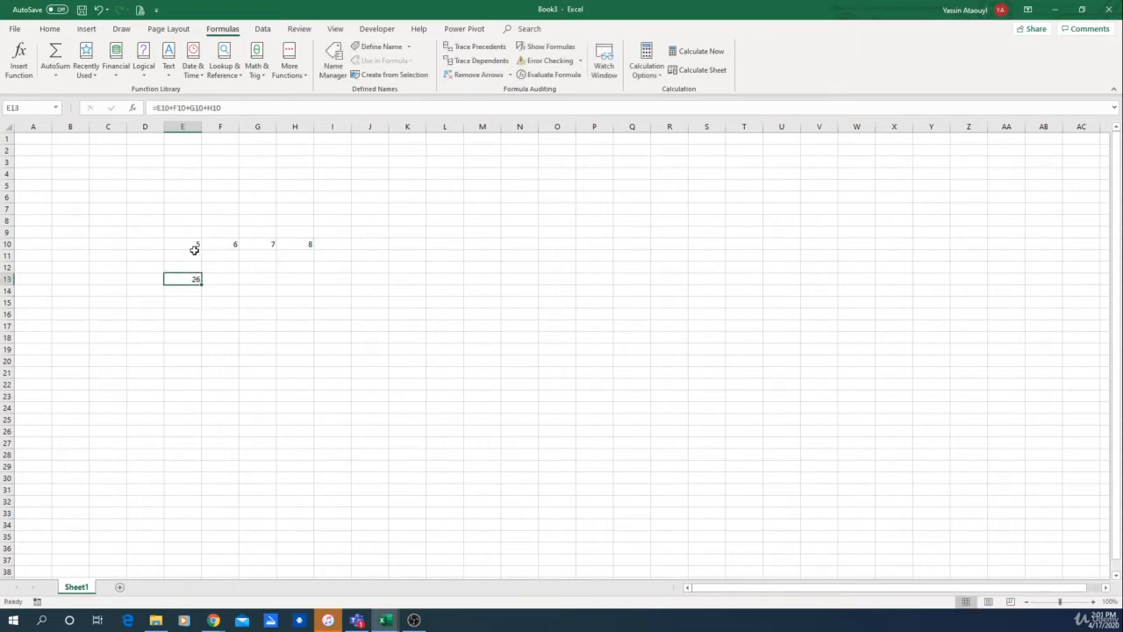
pyautogui.click(158, 108)
pyautogui.write('(')
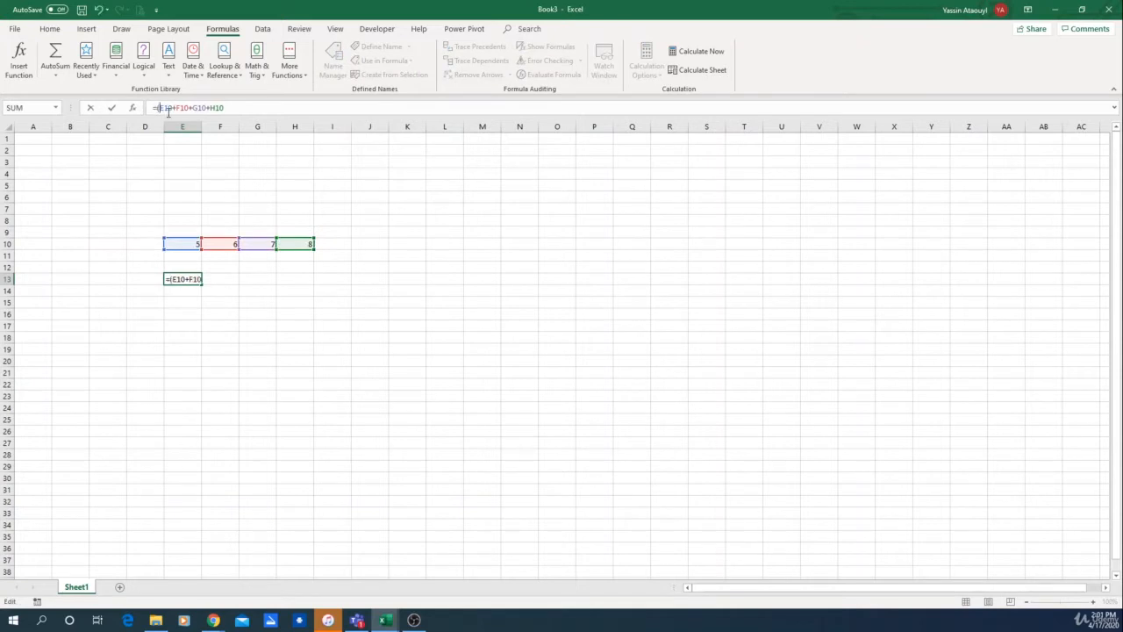
pyautogui.click(253, 106)
pyautogui.write(')/4')
pyautogui.press('Return')
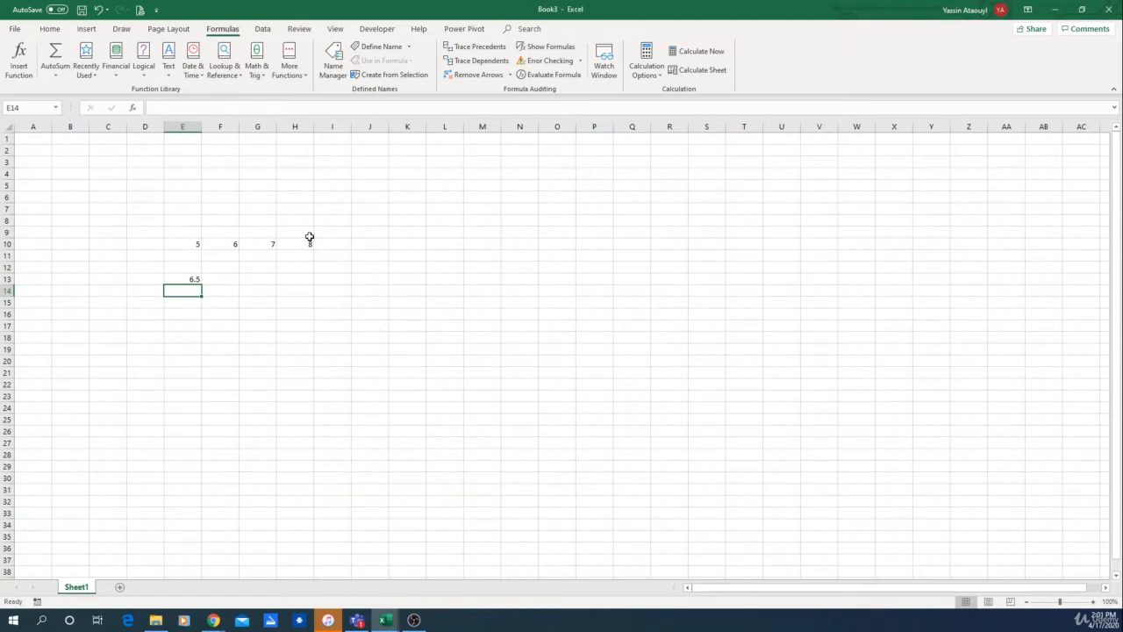
# Step: Calculate the same average in cell E14 with the built-in function =AVERAGE(E10:H10)
pyautogui.write('=')
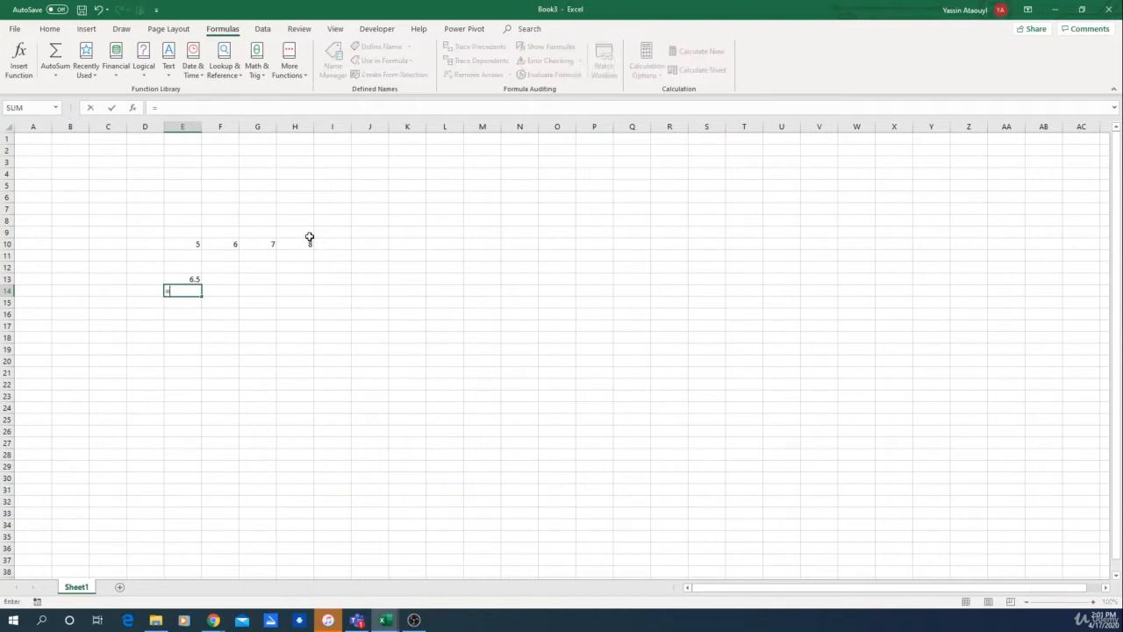
pyautogui.write('av')
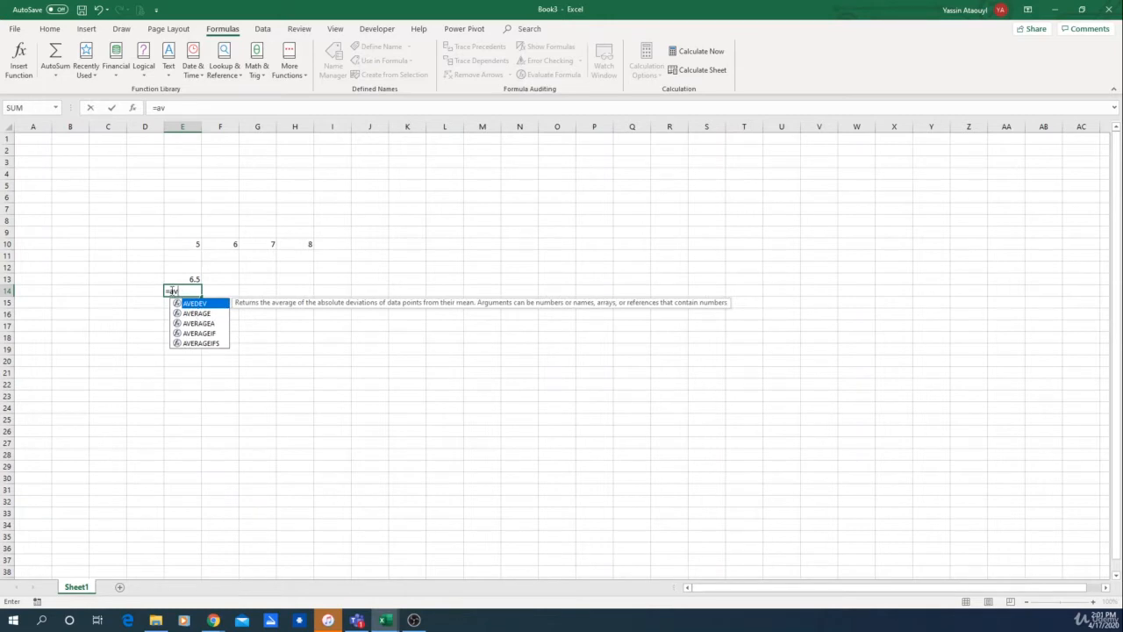
pyautogui.doubleClick(191, 313)
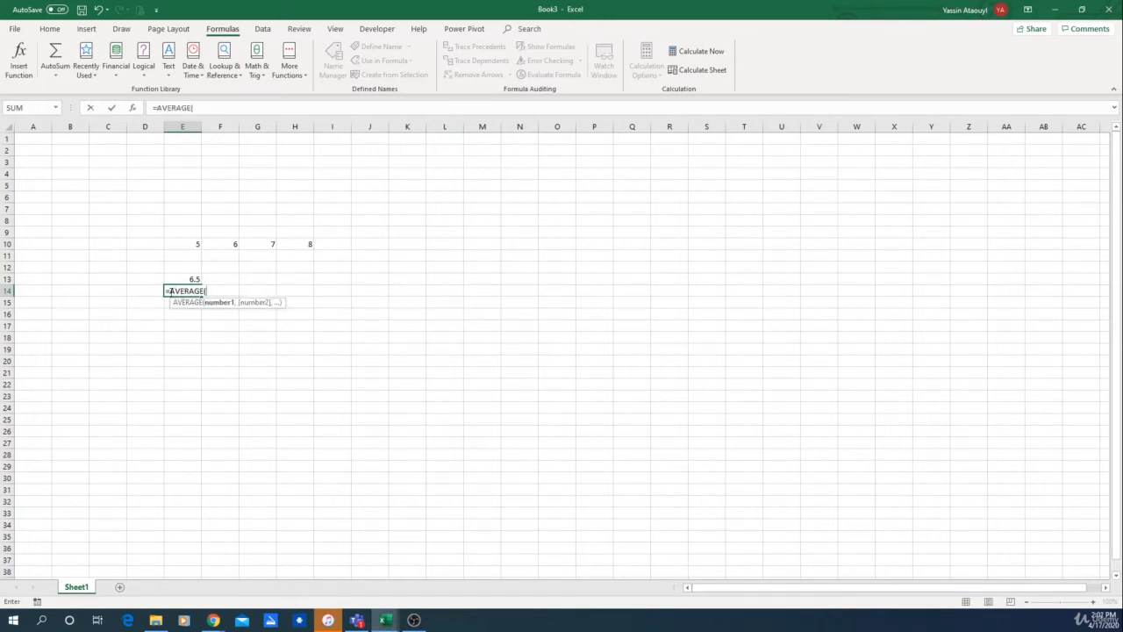
pyautogui.click(183, 246)
pyautogui.moveTo(183, 247); pyautogui.dragTo(286, 244)
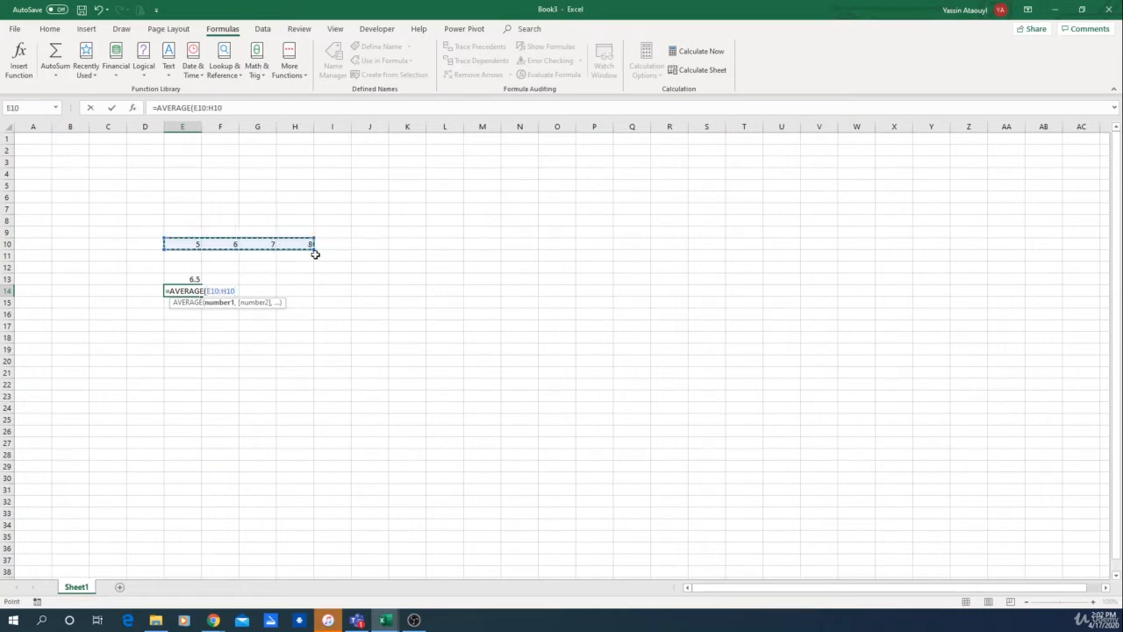
pyautogui.press('Return')
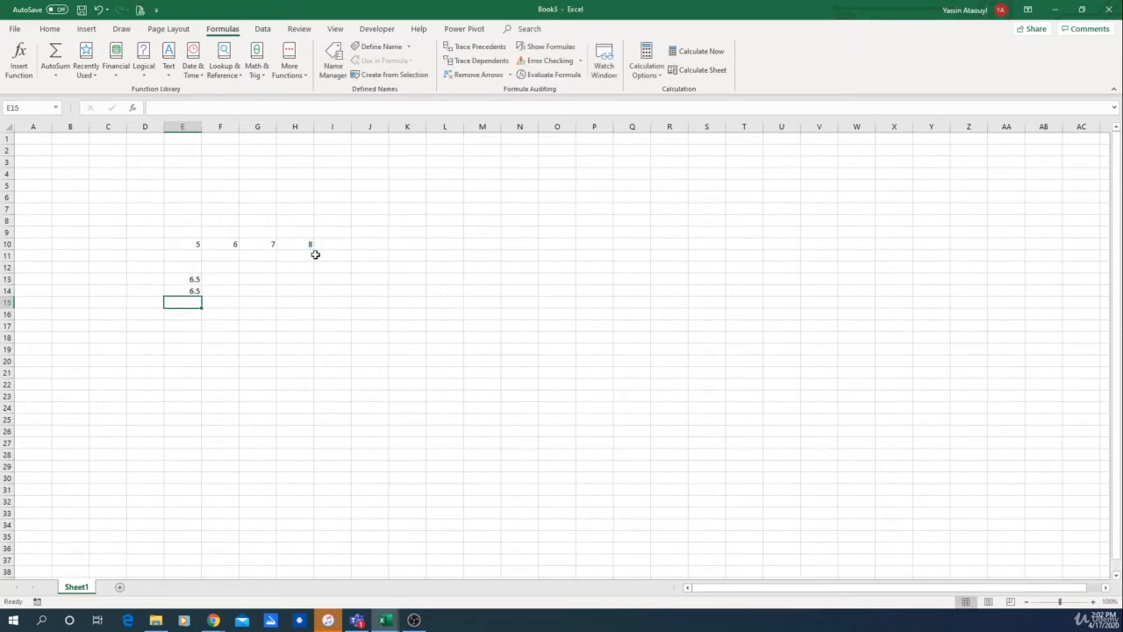
pyautogui.click(175, 292)
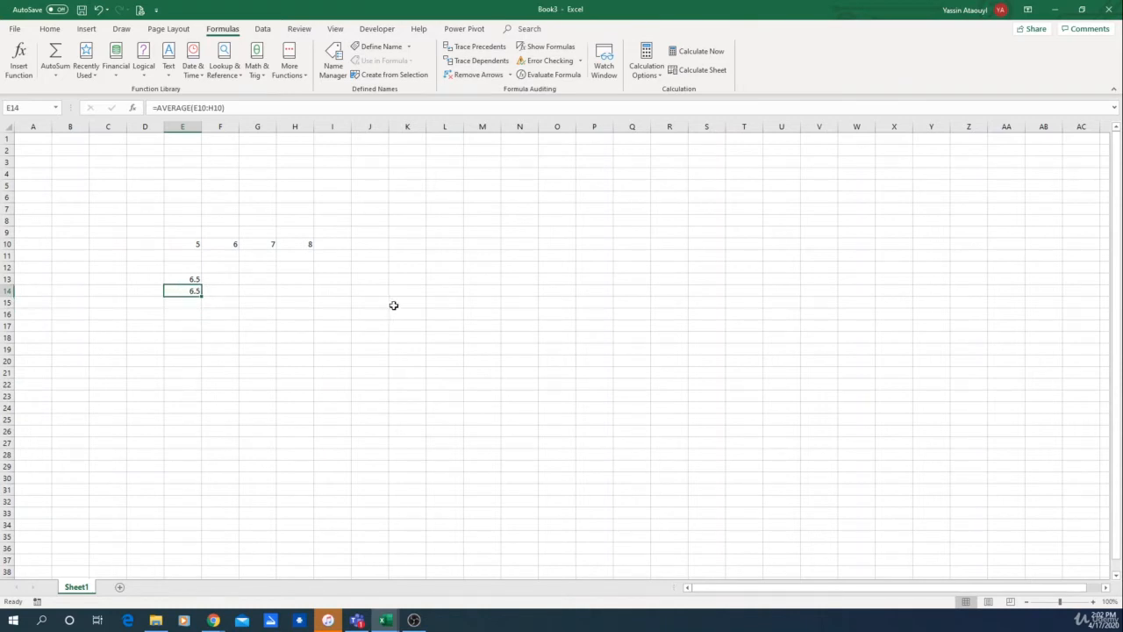
# Step: Clear the row of numbers and both average formulas by emptying ranges D7:I11 and D11:F15
pyautogui.moveTo(163, 226); pyautogui.dragTo(322, 251)
pyautogui.click(307, 265)
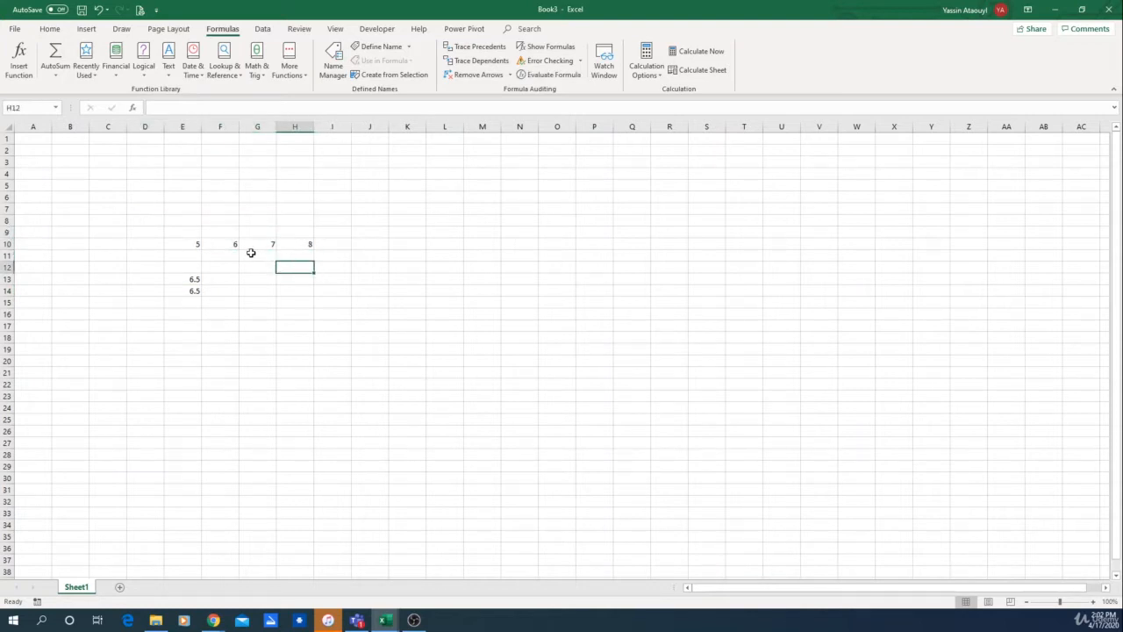
pyautogui.moveTo(148, 202); pyautogui.dragTo(319, 258)
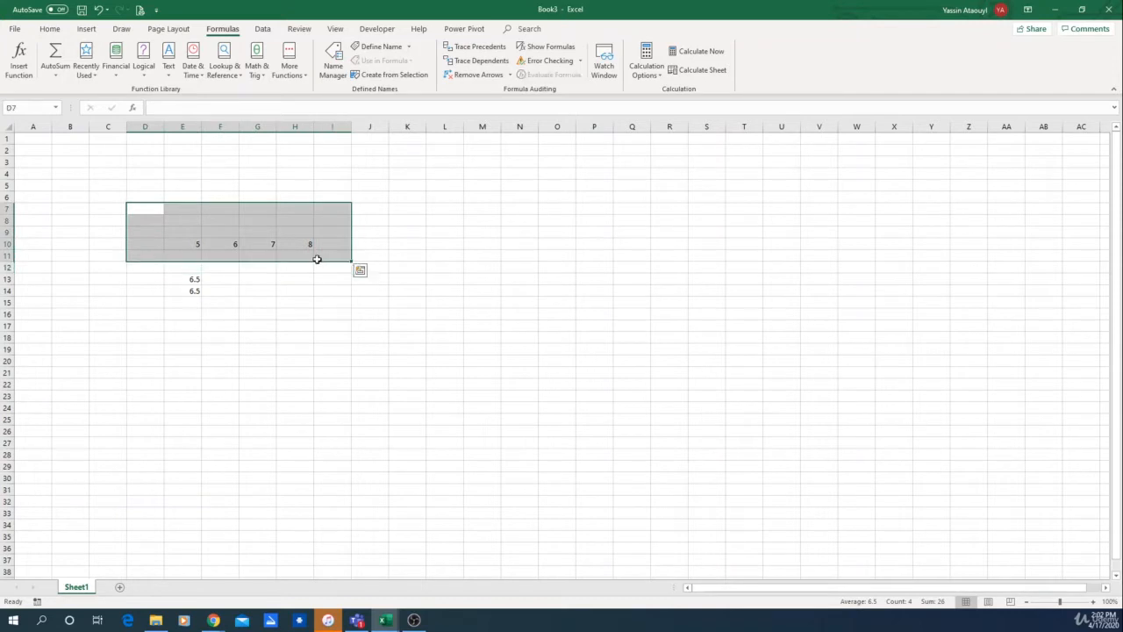
pyautogui.press('Delete')
pyautogui.click(167, 268)
pyautogui.moveTo(139, 257); pyautogui.dragTo(220, 304)
pyautogui.press('Delete')
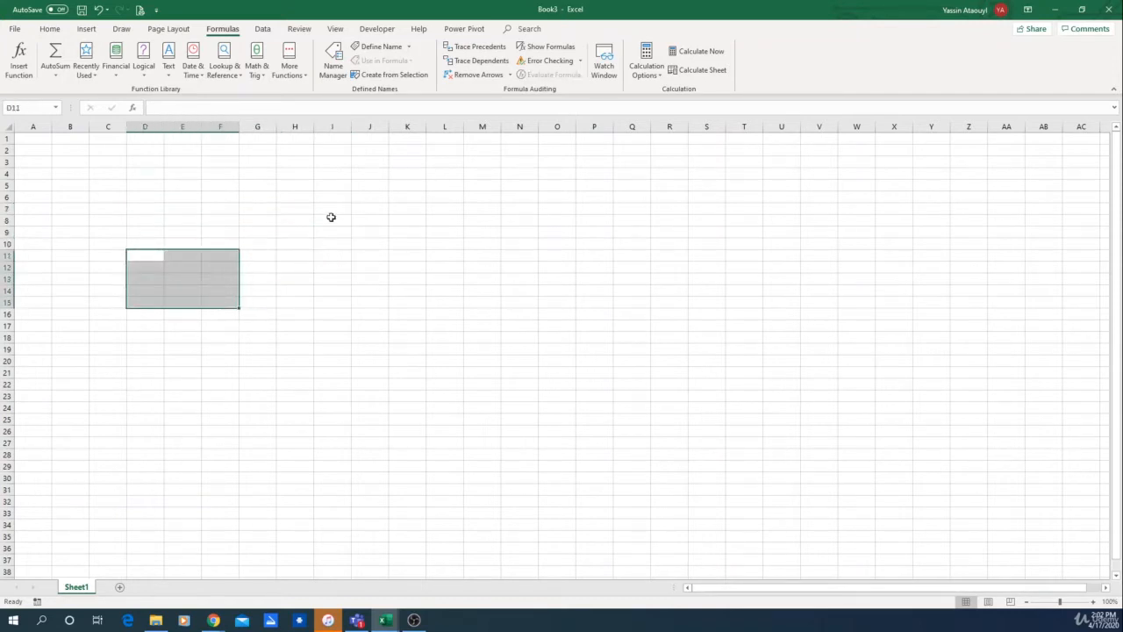
# Step: Generate a random whole number in cell H8 with =RANDBETWEEN(1,200)
pyautogui.click(295, 224)
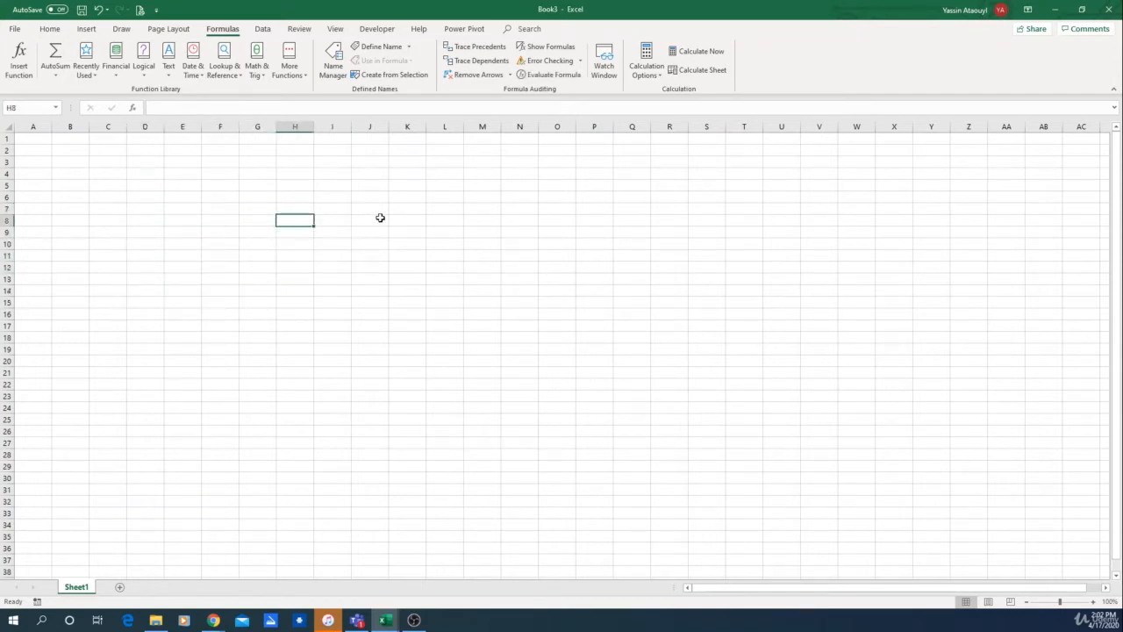
pyautogui.write('=r')
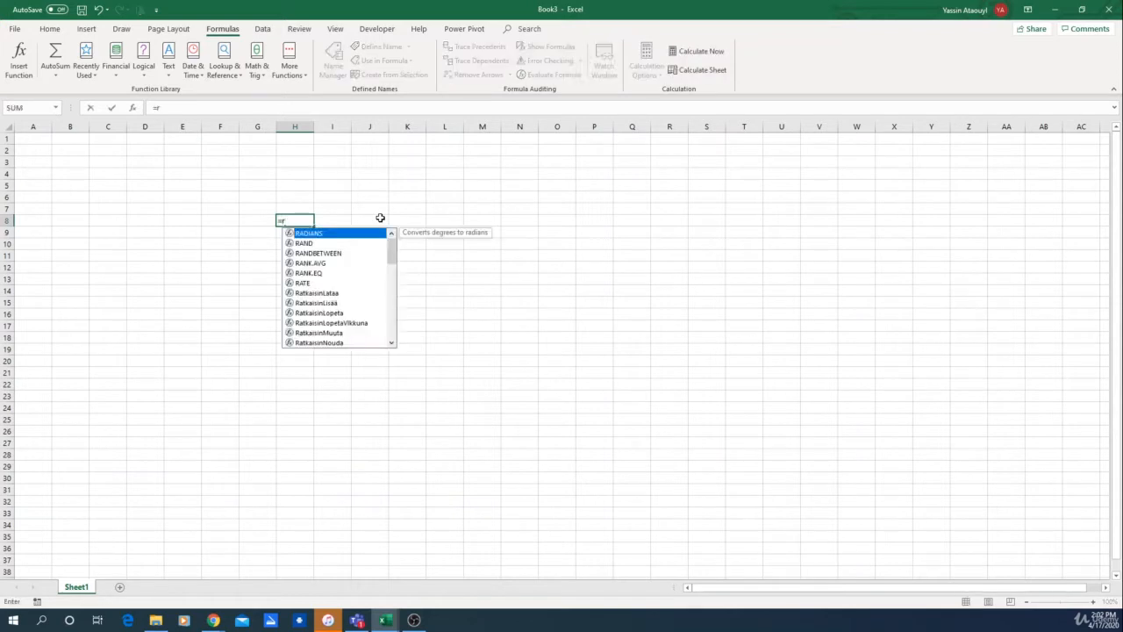
pyautogui.write('and')
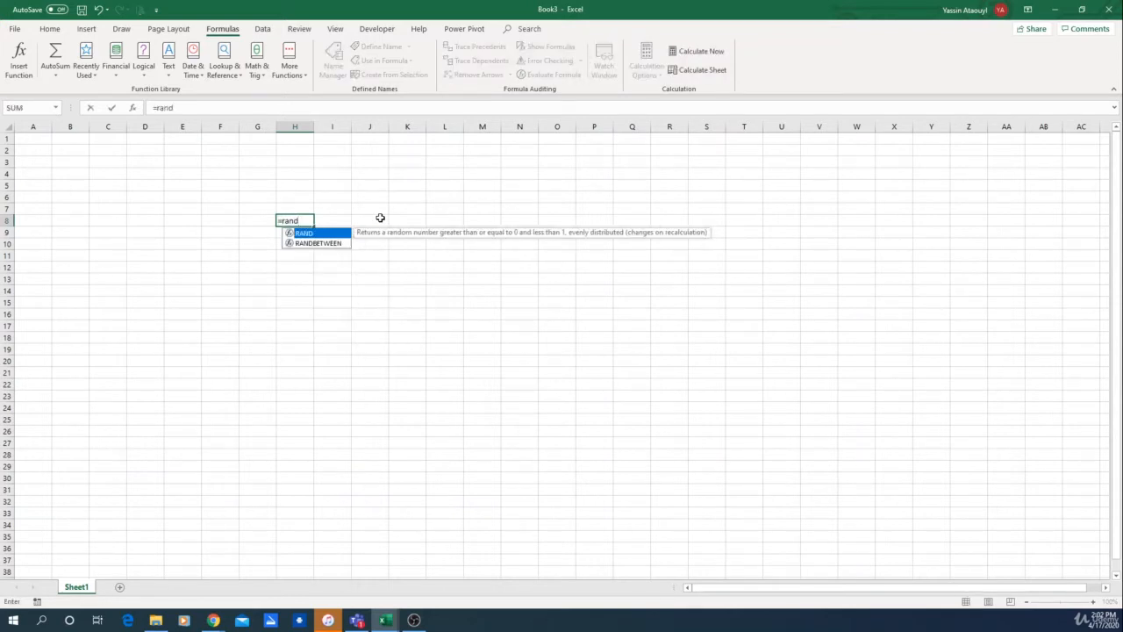
pyautogui.press('Down')
pyautogui.press('Tab')
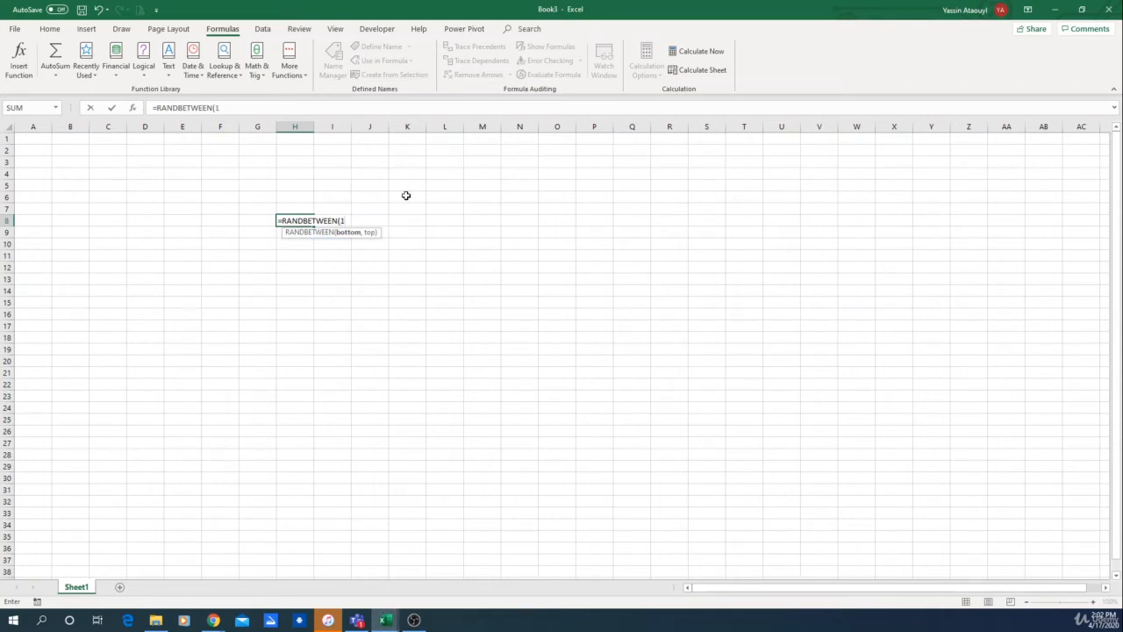
pyautogui.write('1,200')
pyautogui.write(')')
pyautogui.press('Return')
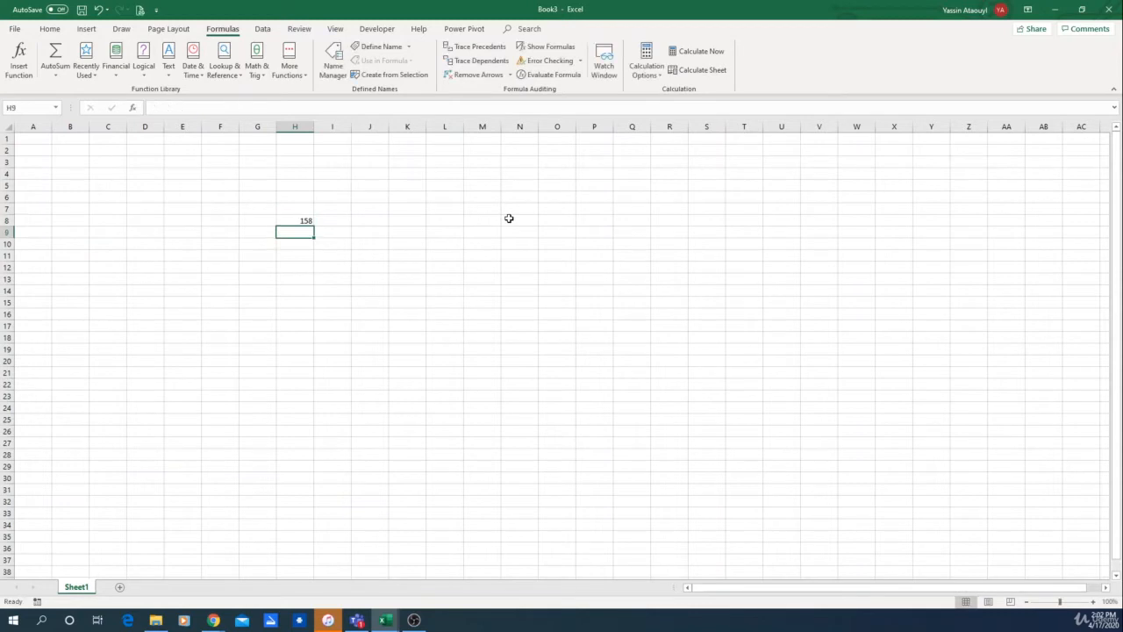
# Step: Recalculate the sheet twice to refresh the random number in H8
pyautogui.click(303, 275)
pyautogui.press('F9')
pyautogui.press('F9')
pyautogui.click(299, 243)
# Step: Fill the H8 random number formula across to column Q and down to row 33, covering H8:Q33
pyautogui.click(306, 220)
pyautogui.moveTo(313, 226); pyautogui.dragTo(654, 223)
pyautogui.click(599, 268)
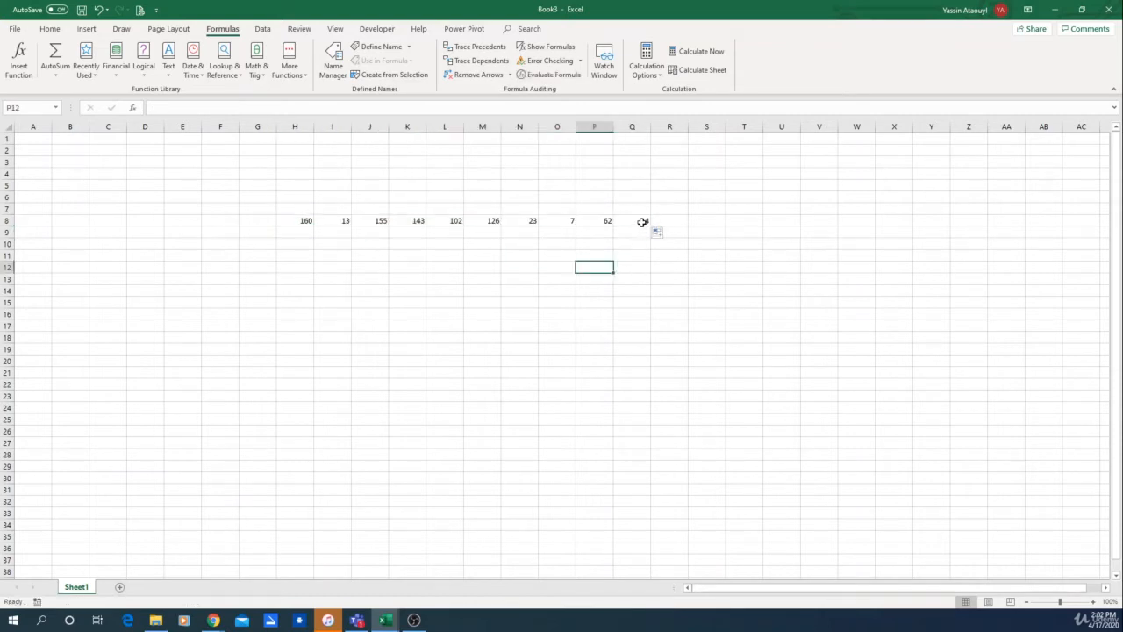
pyautogui.moveTo(303, 220); pyautogui.dragTo(653, 516)
pyautogui.click(736, 419)
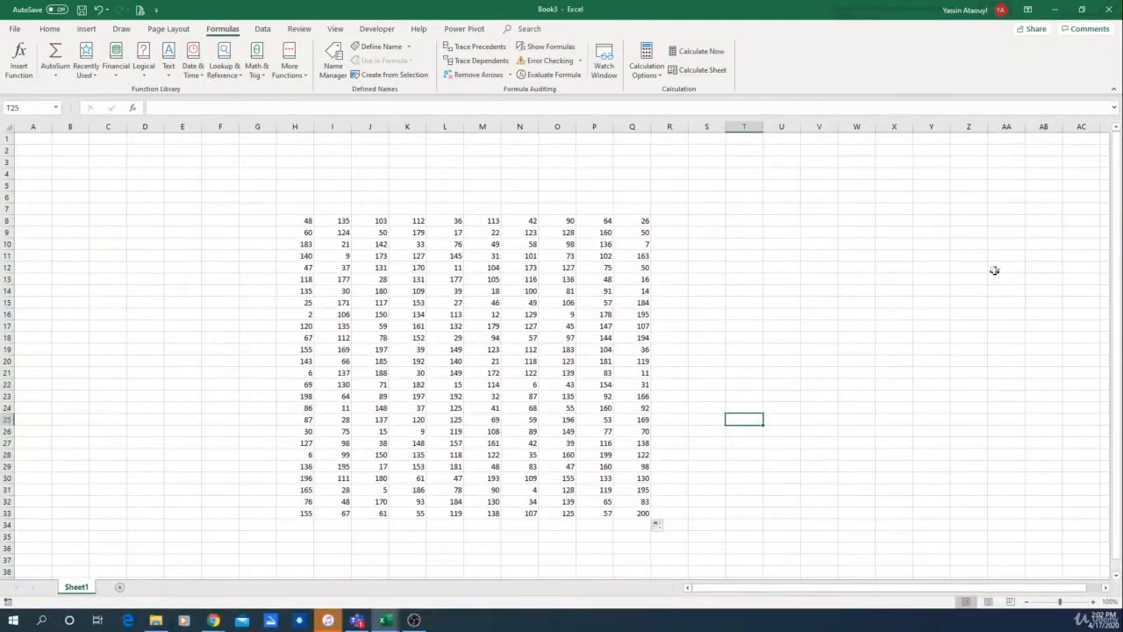
# Step: Recalculate the sheet several times to refresh the whole block of random numbers
pyautogui.click(758, 300)
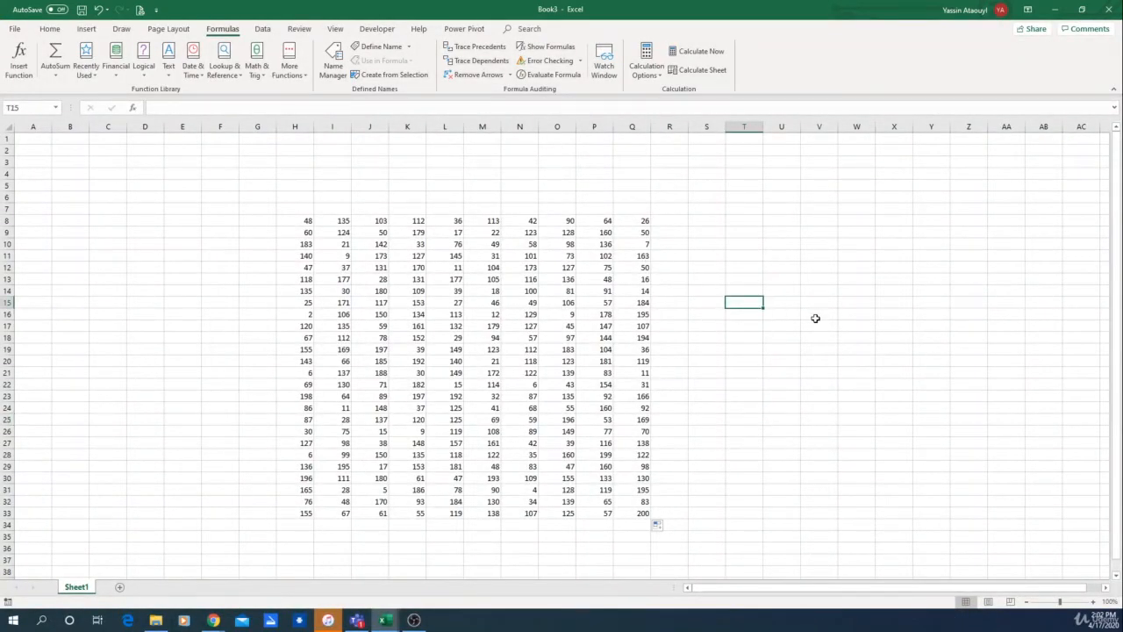
pyautogui.press('F9')
pyautogui.press('F9')
pyautogui.press('F9')
pyautogui.press('F9')
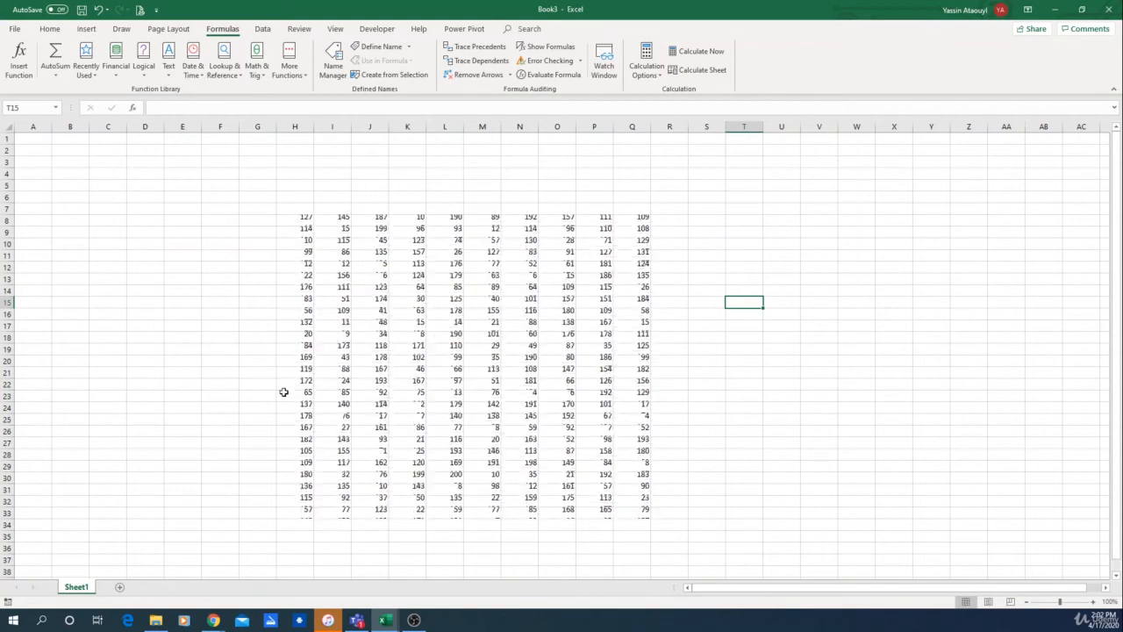
pyautogui.press('F9')
# Step: Calculate the average of the random number block in cell T11 with =AVERAGE(H8:Q33)
pyautogui.click(753, 222)
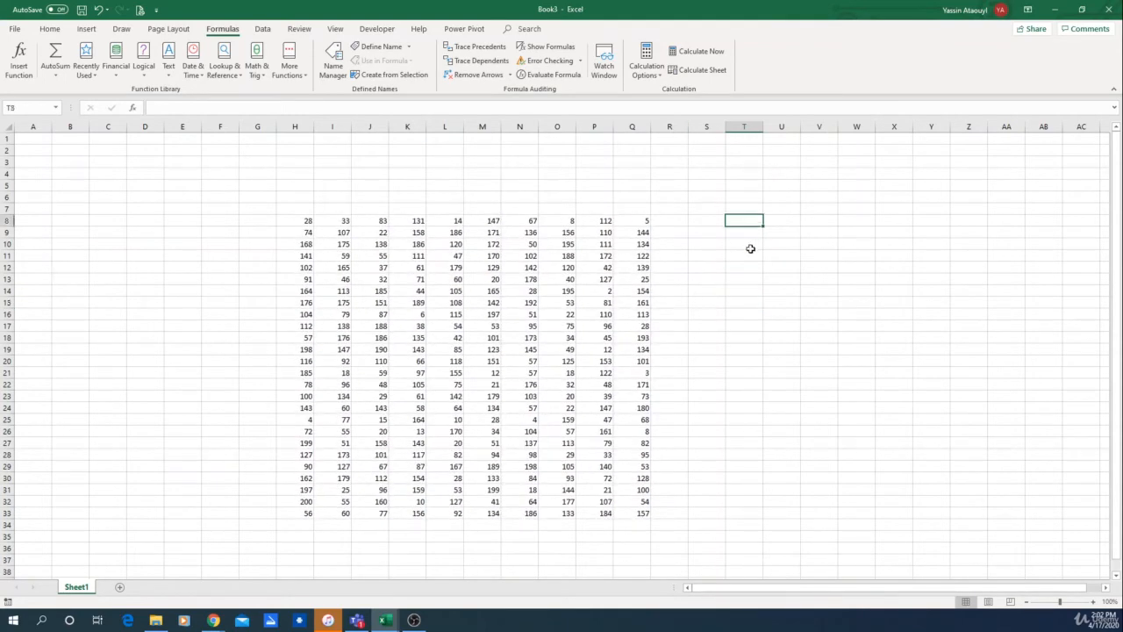
pyautogui.click(751, 253)
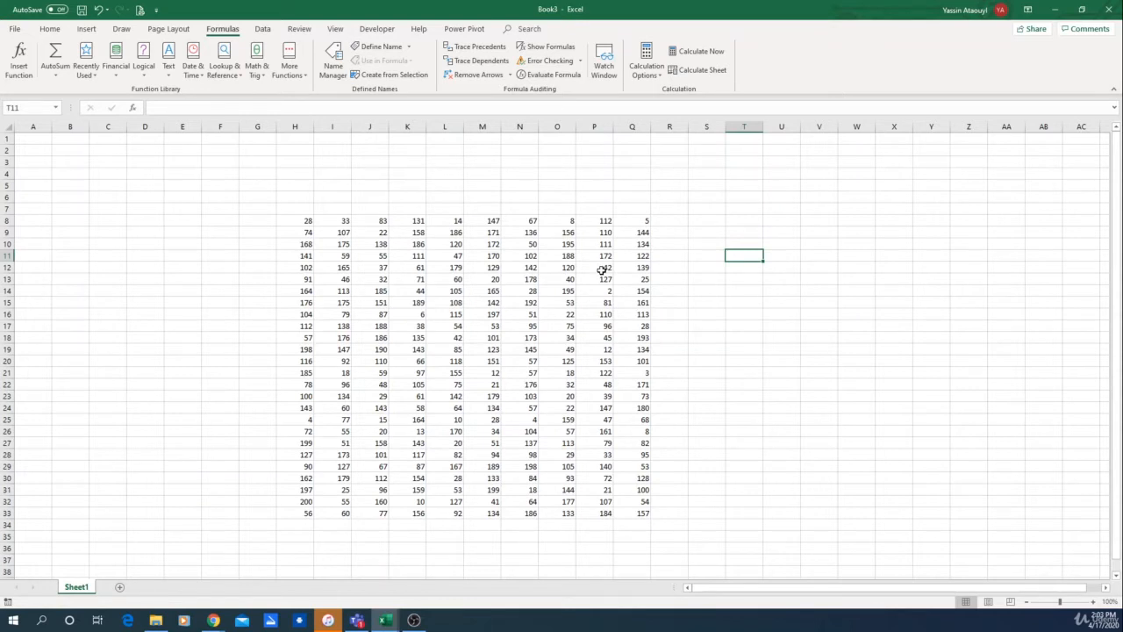
pyautogui.write('=aver')
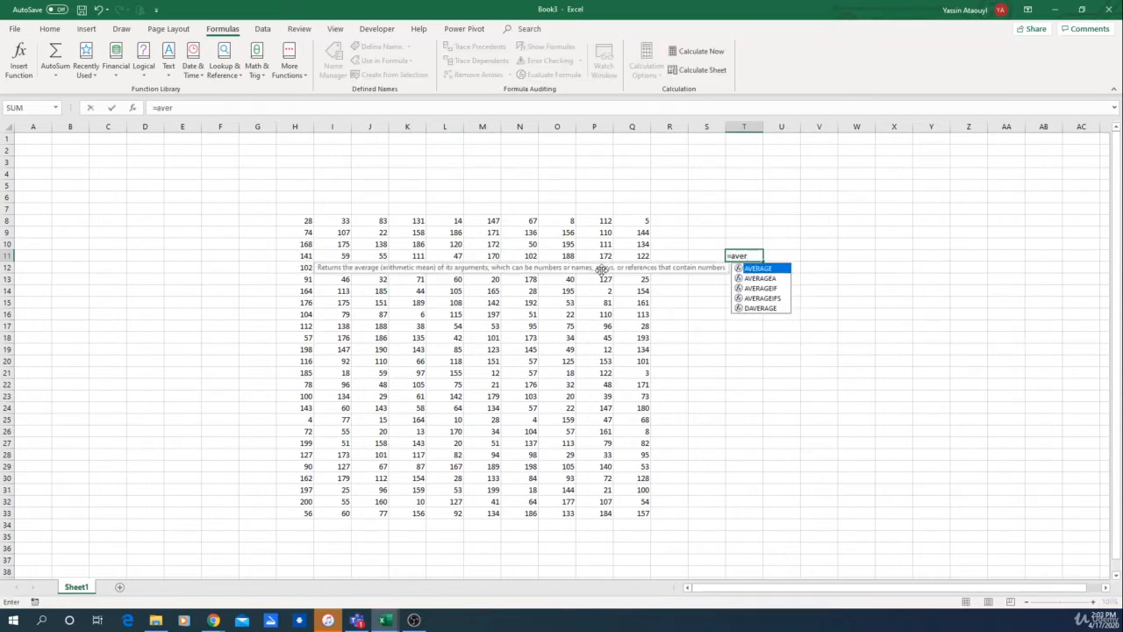
pyautogui.doubleClick(763, 268)
pyautogui.moveTo(287, 220); pyautogui.dragTo(643, 512)
pyautogui.write(')')
pyautogui.press('Return')
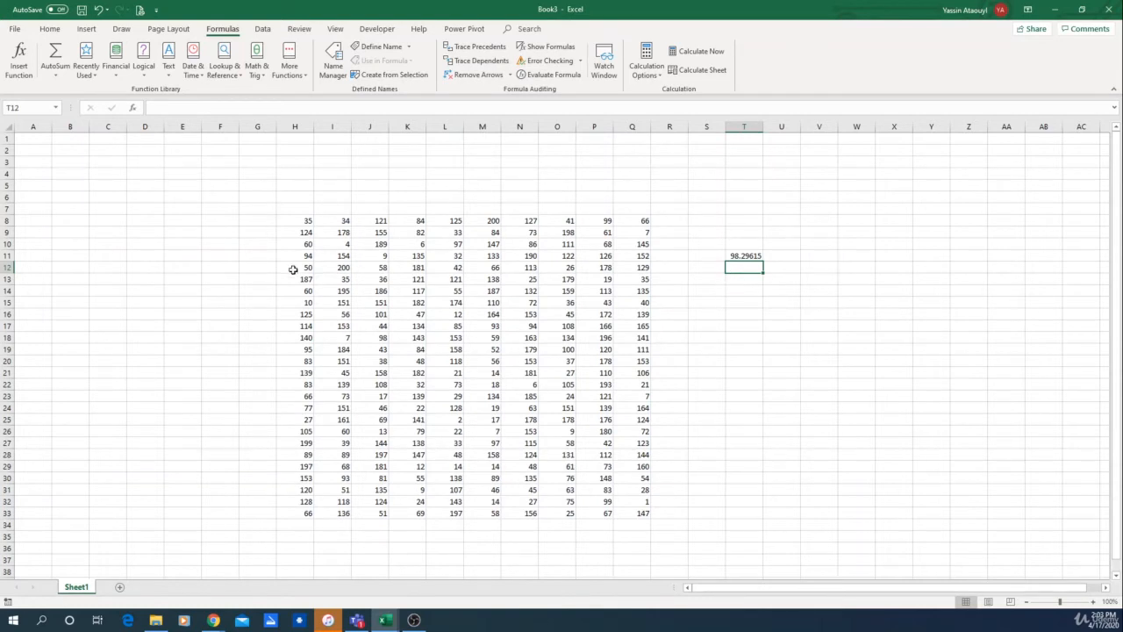
# Step: Label the result by entering "average" in cell S11, and move on to cell S13
pyautogui.click(698, 255)
pyautogui.write('averag')
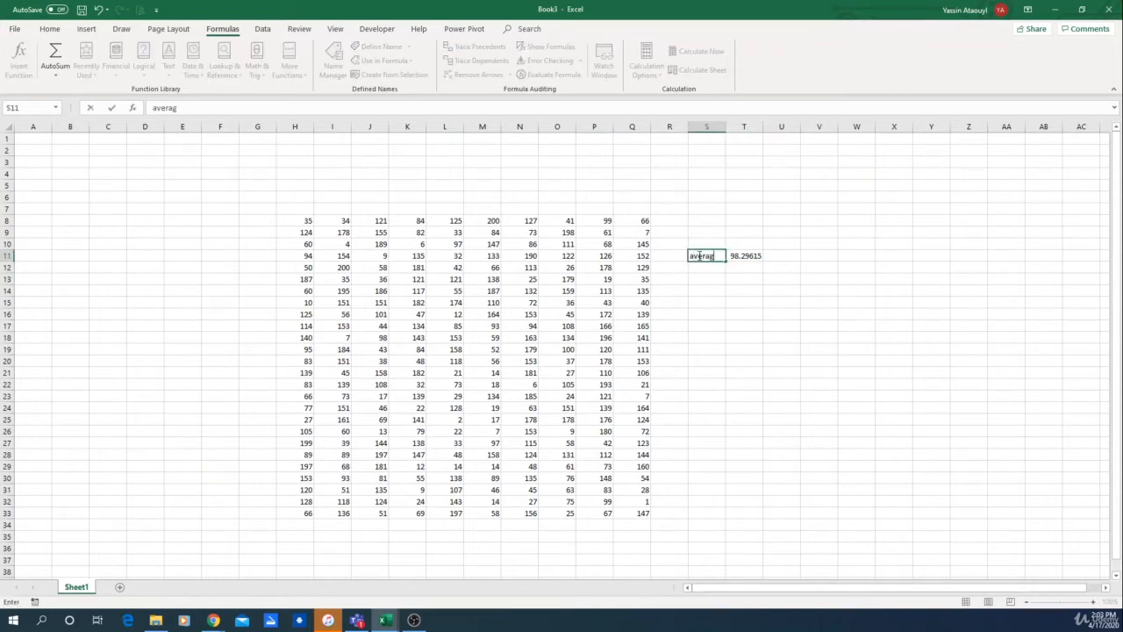
pyautogui.press('Return')
pyautogui.press('Return')
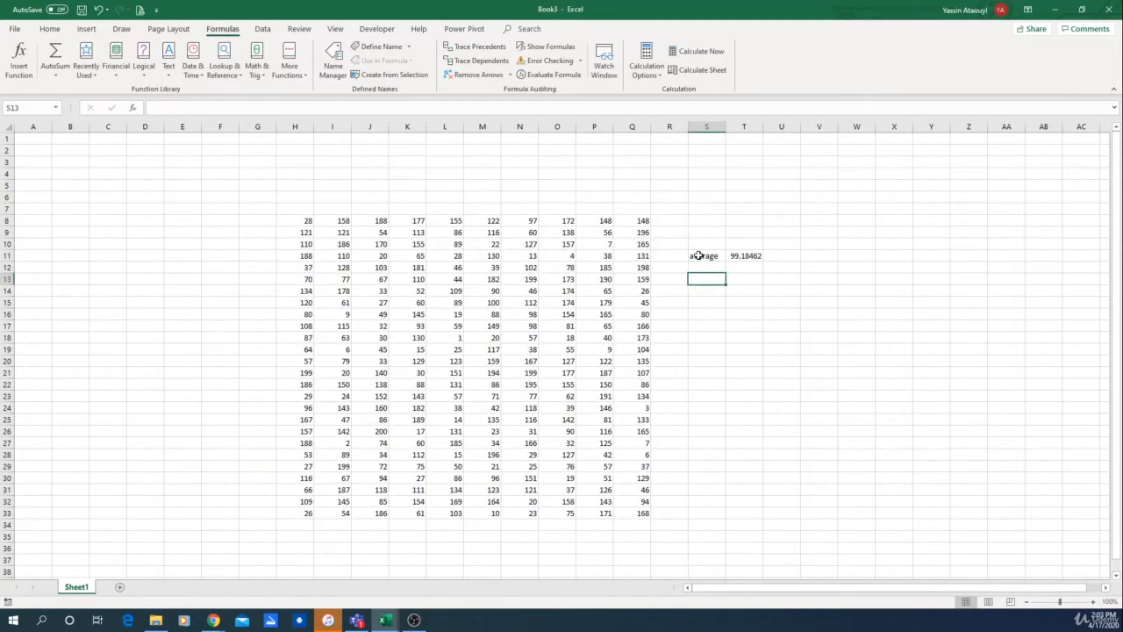
# Step: Label cell S13 "max" and calculate the largest value of the random number block in T13 with =MAX(H8:Q33)
pyautogui.write('max')
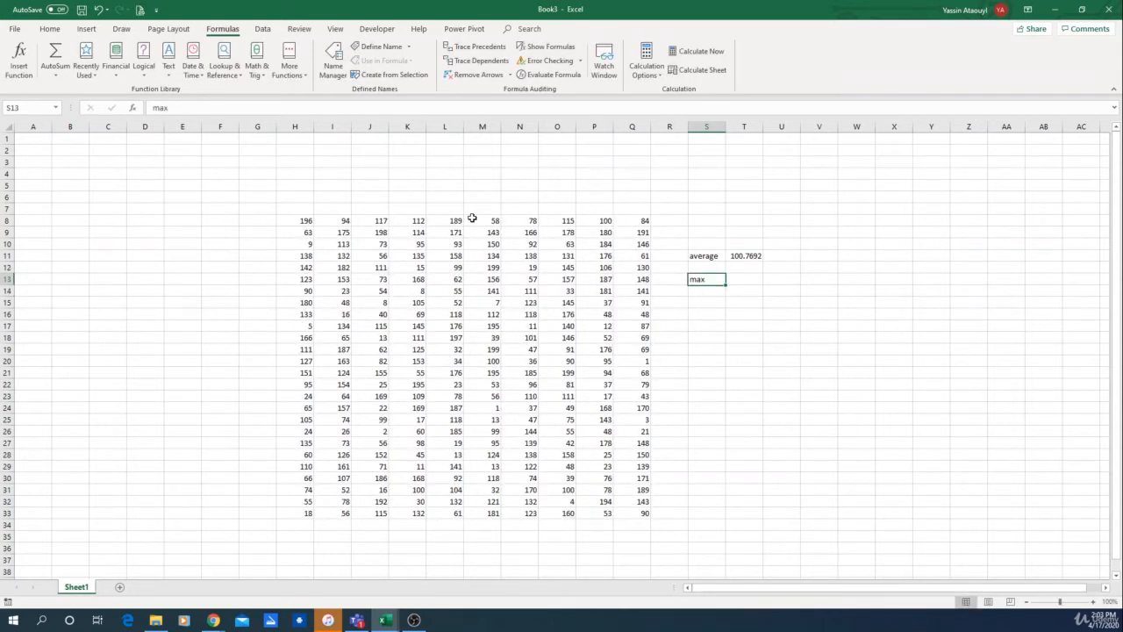
pyautogui.press('Tab')
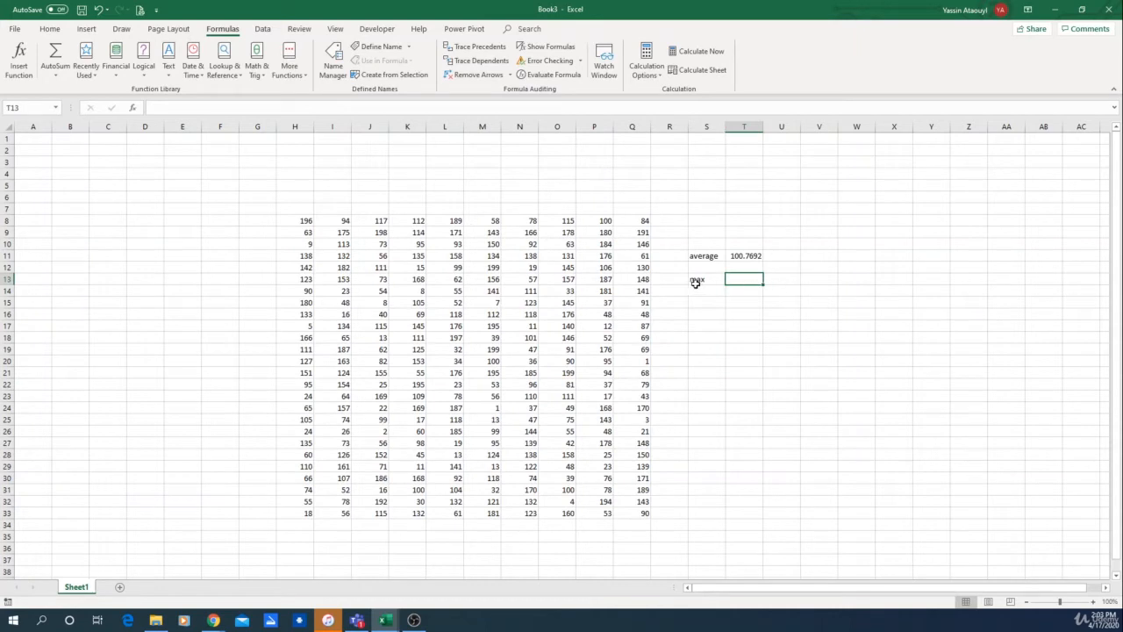
pyautogui.write('=')
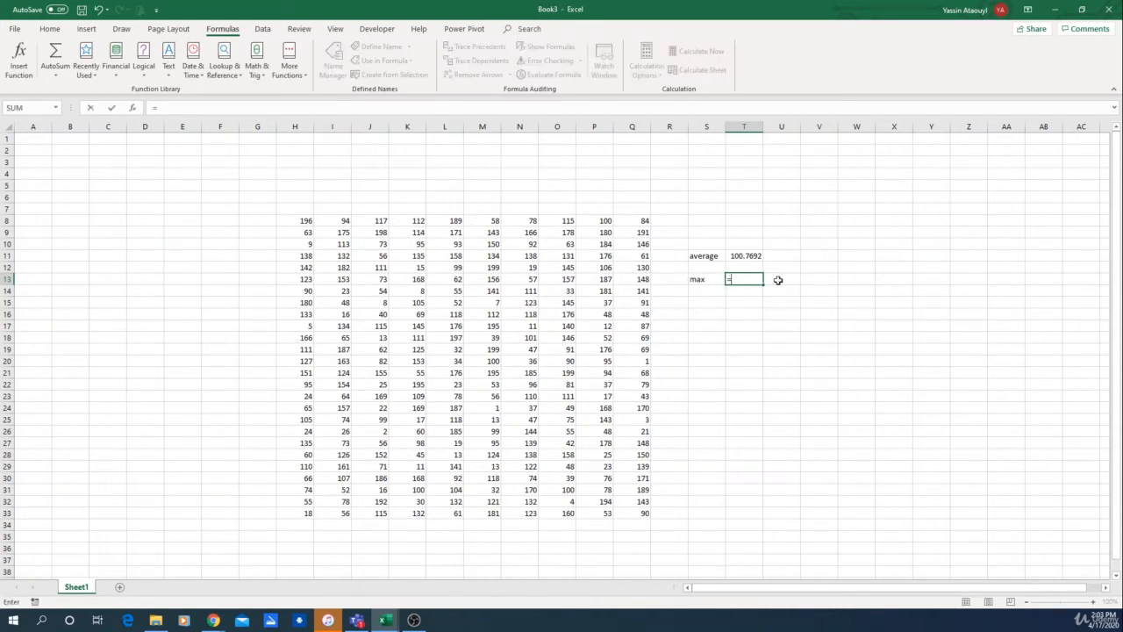
pyautogui.write('max(')
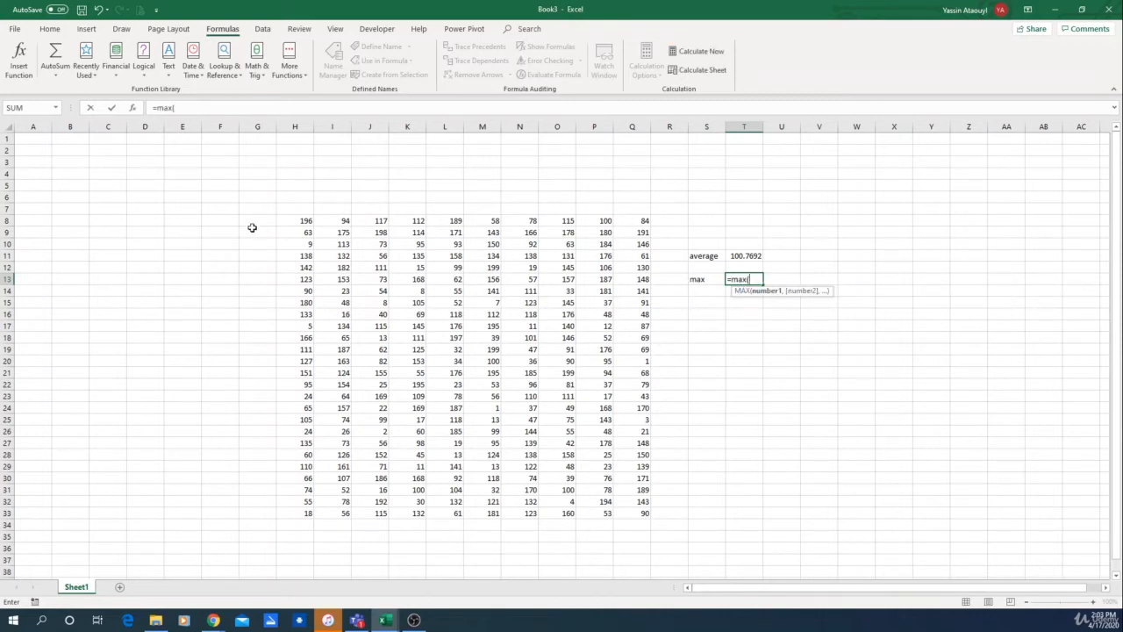
pyautogui.moveTo(288, 221); pyautogui.dragTo(614, 501)
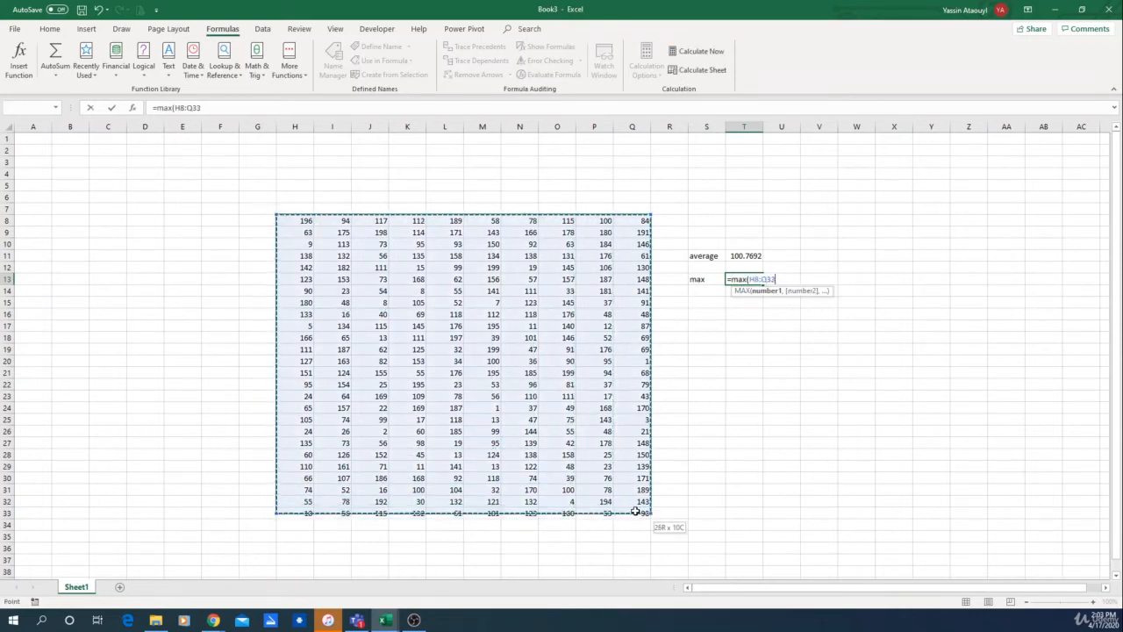
pyautogui.write(')')
pyautogui.press('Return')
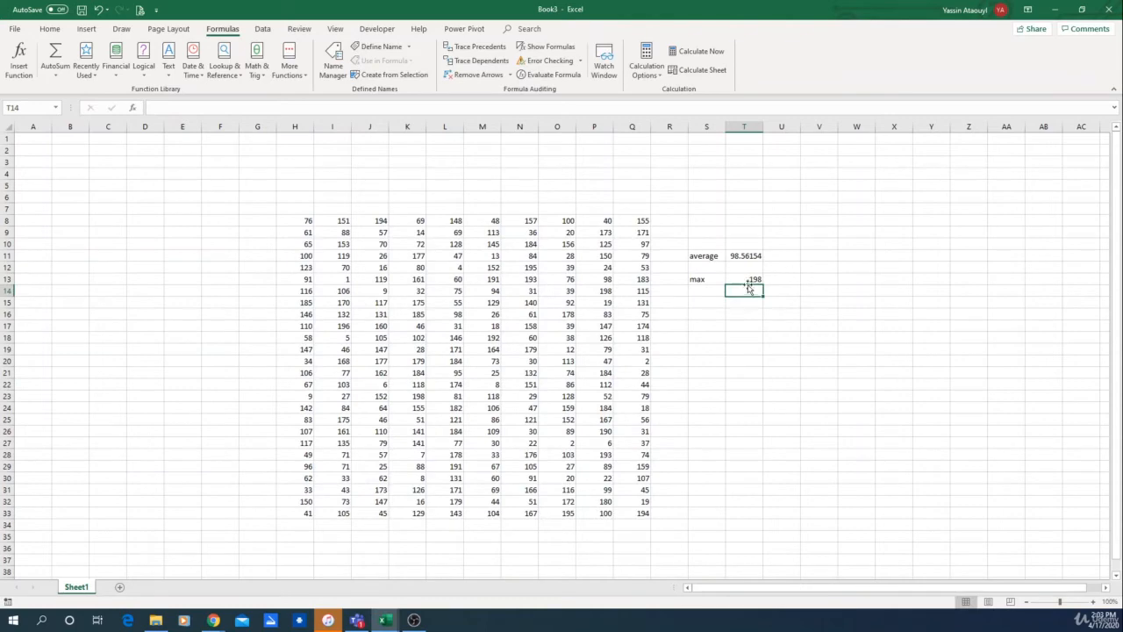
# Step: Recalculate the sheet several times to check how the maximum responds to new random numbers
pyautogui.press('F9')
pyautogui.press('F9')
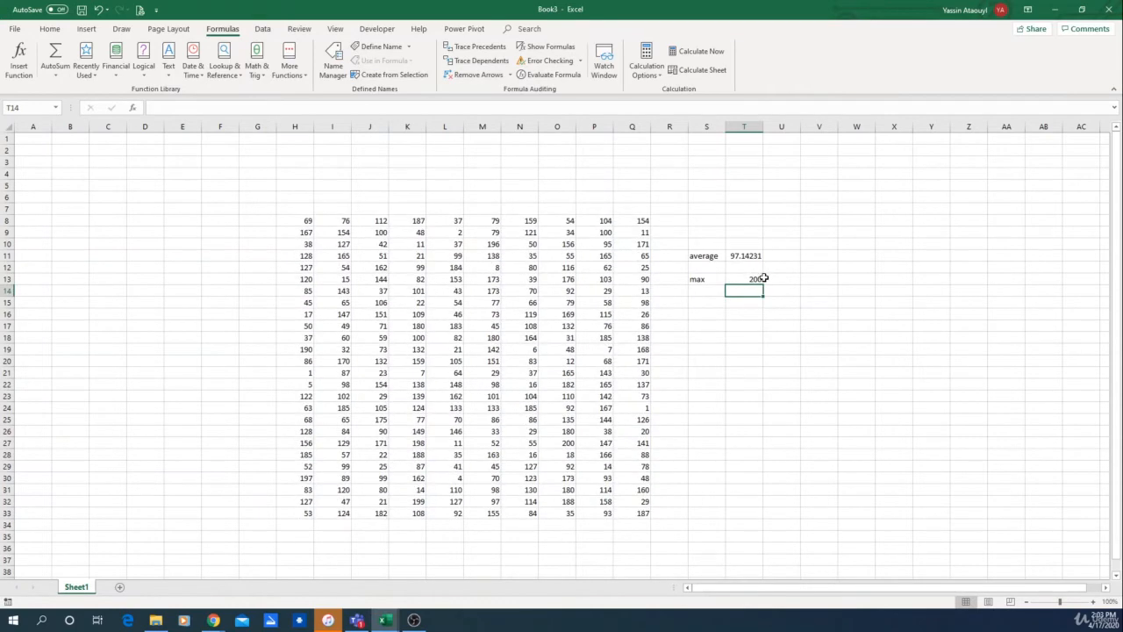
pyautogui.press('F9')
pyautogui.press('F9')
pyautogui.press('F9')
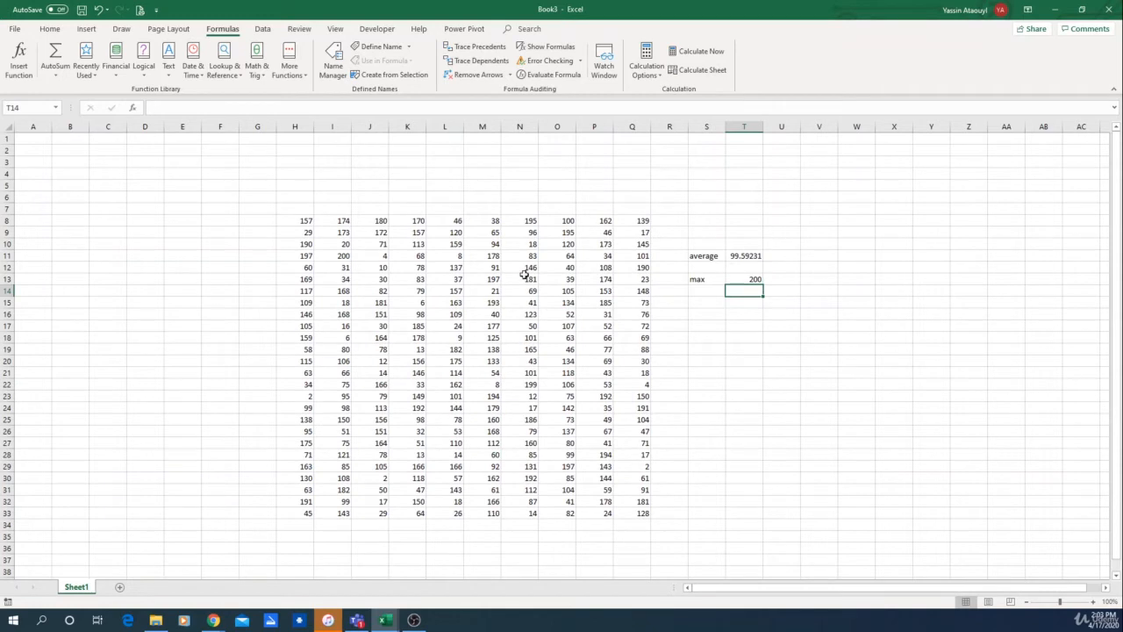
# Step: Label cell S15 "min" and calculate the smallest value of the random number block in T15 with =MIN(H8:Q33)
pyautogui.click(712, 305)
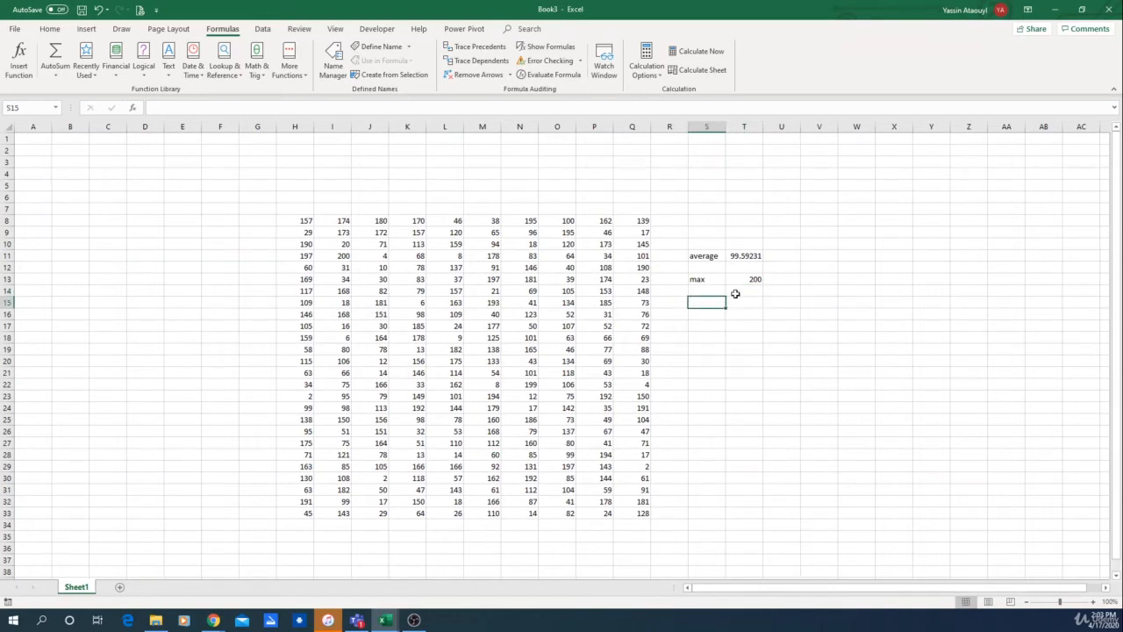
pyautogui.write('min')
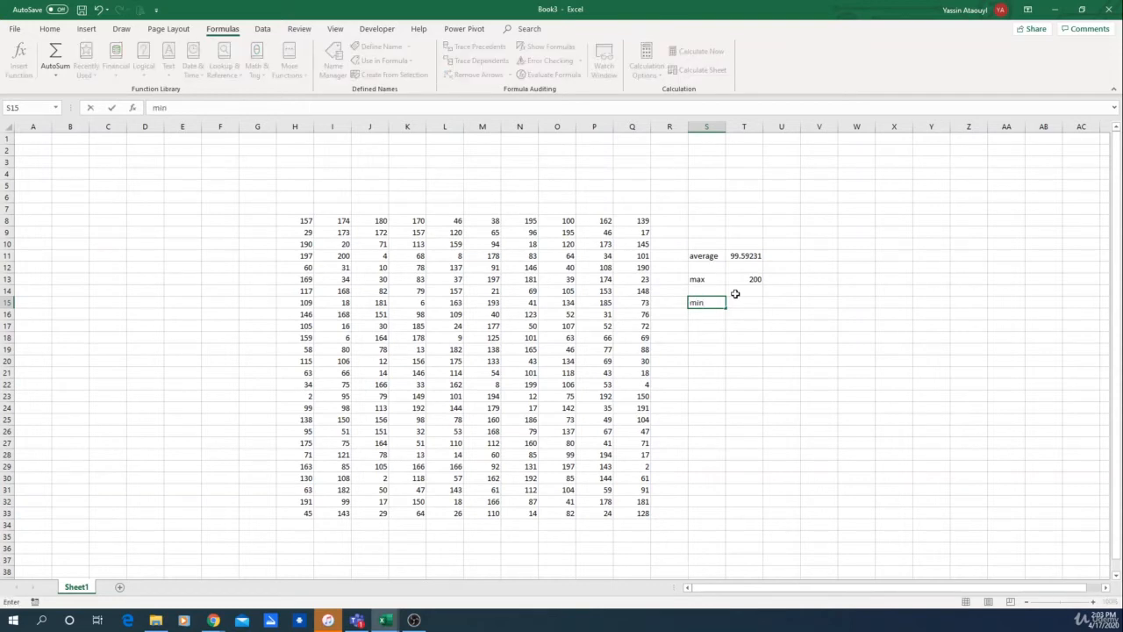
pyautogui.press('Tab')
pyautogui.write('=')
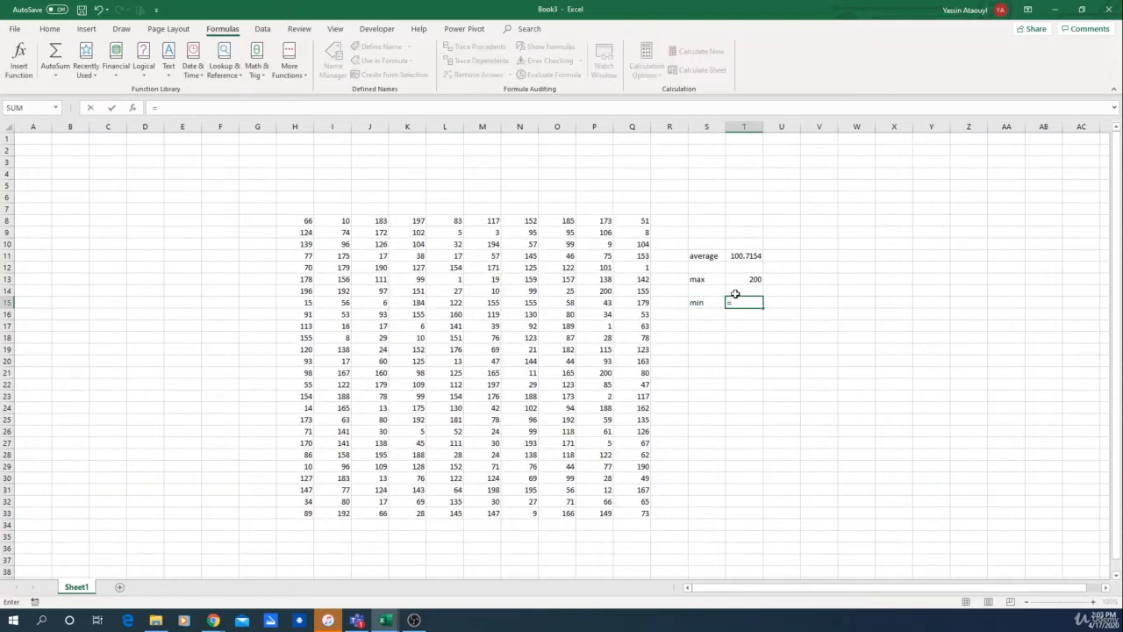
pyautogui.write('min(')
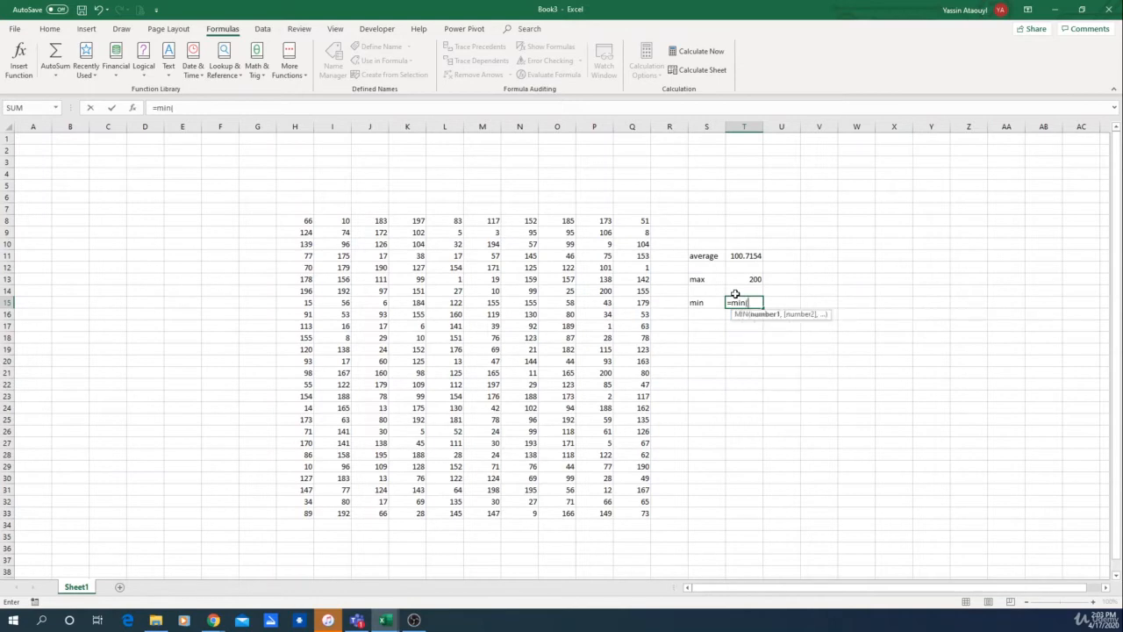
pyautogui.moveTo(296, 221); pyautogui.dragTo(634, 473)
pyautogui.press('Return')
pyautogui.press('Left')
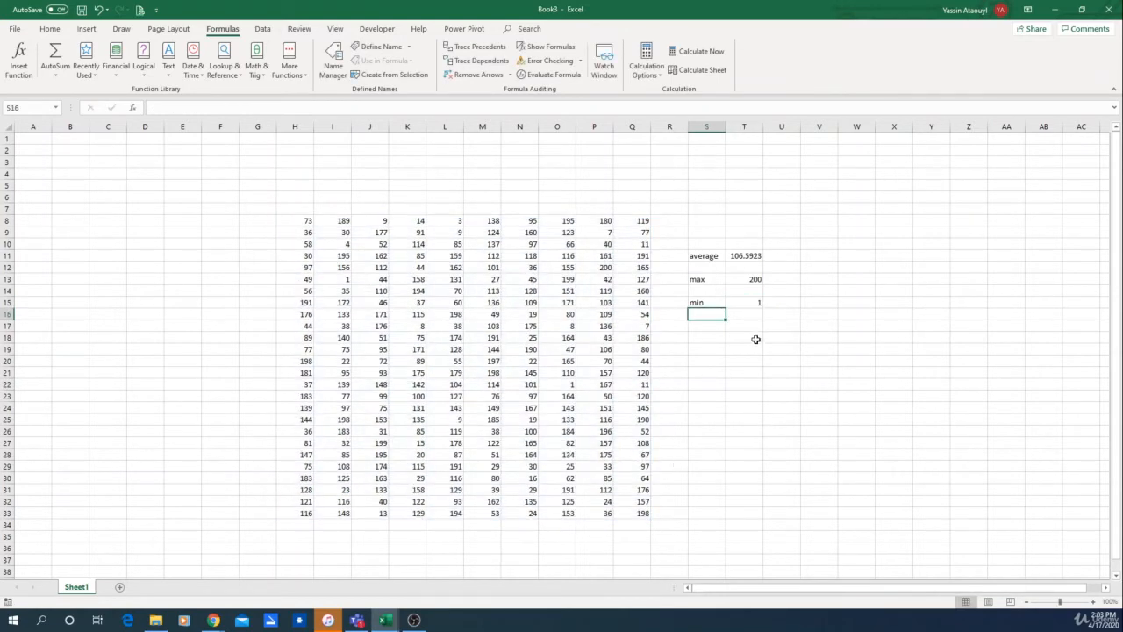
pyautogui.click(752, 303)
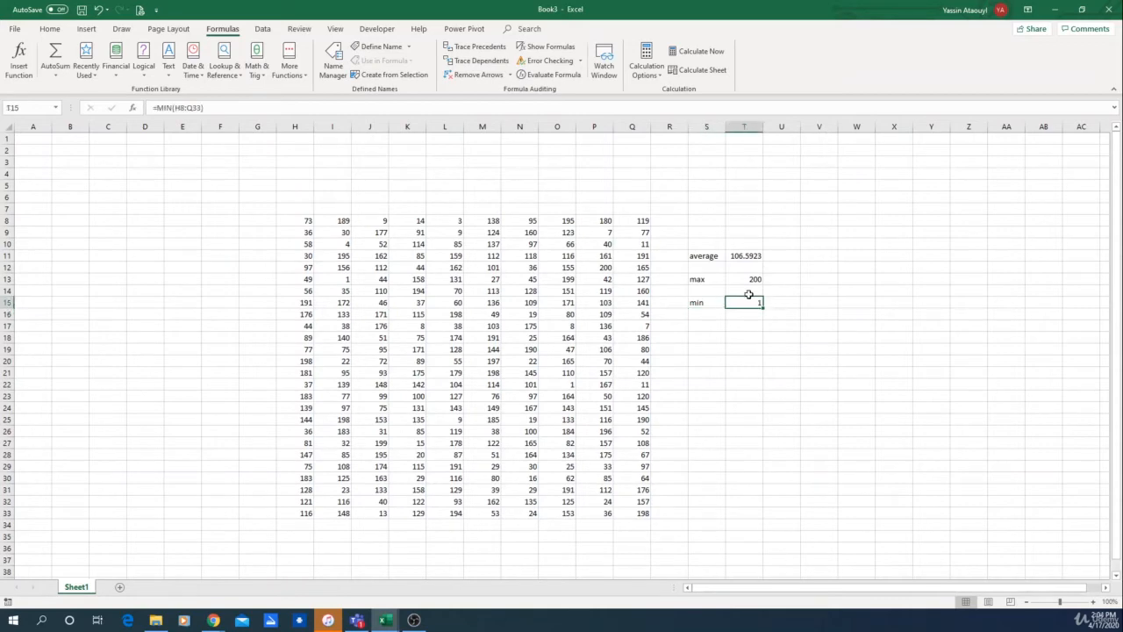
# Step: Recalculate the sheet several times to compare the average, max and min results, and check the average formula in T11
pyautogui.click(710, 357)
pyautogui.press('F9')
pyautogui.press('F9')
pyautogui.press('F9')
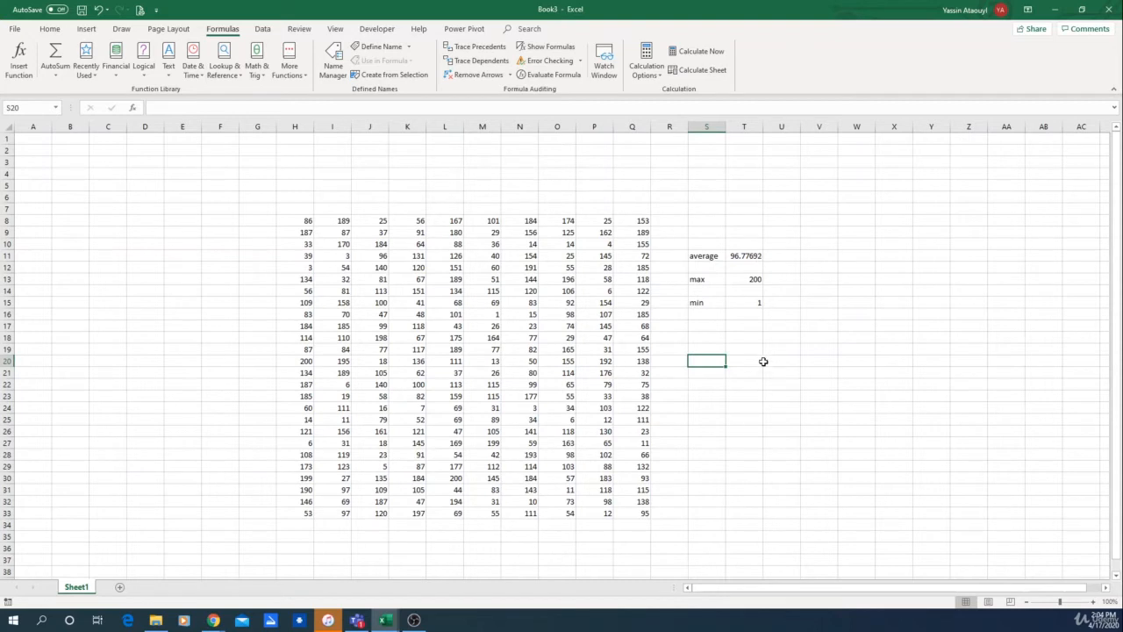
pyautogui.click(752, 256)
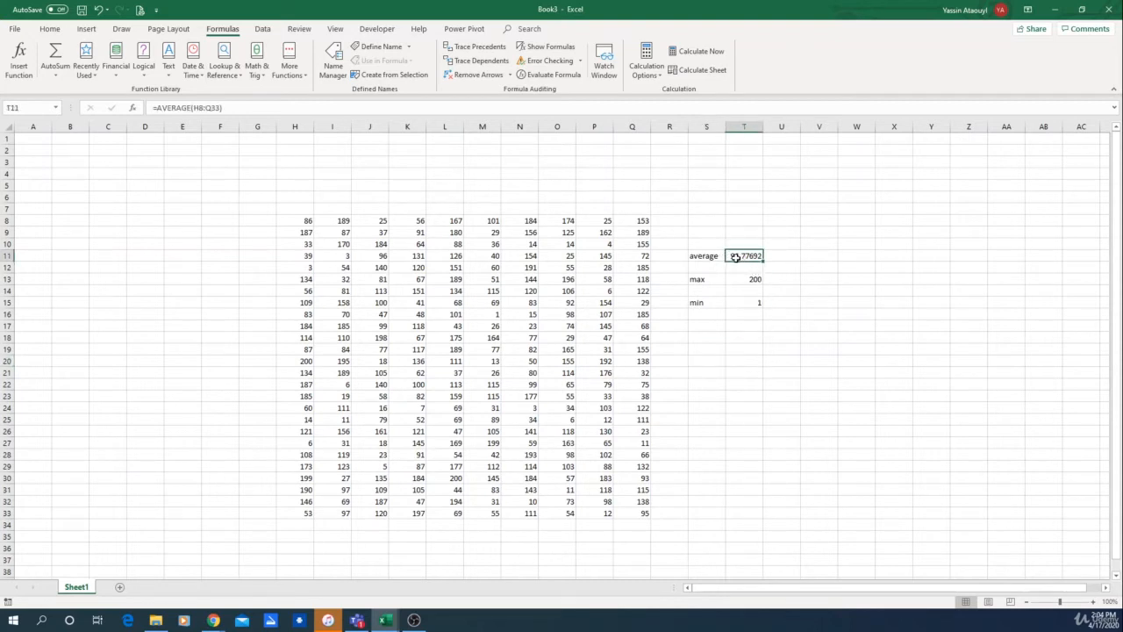
pyautogui.click(715, 328)
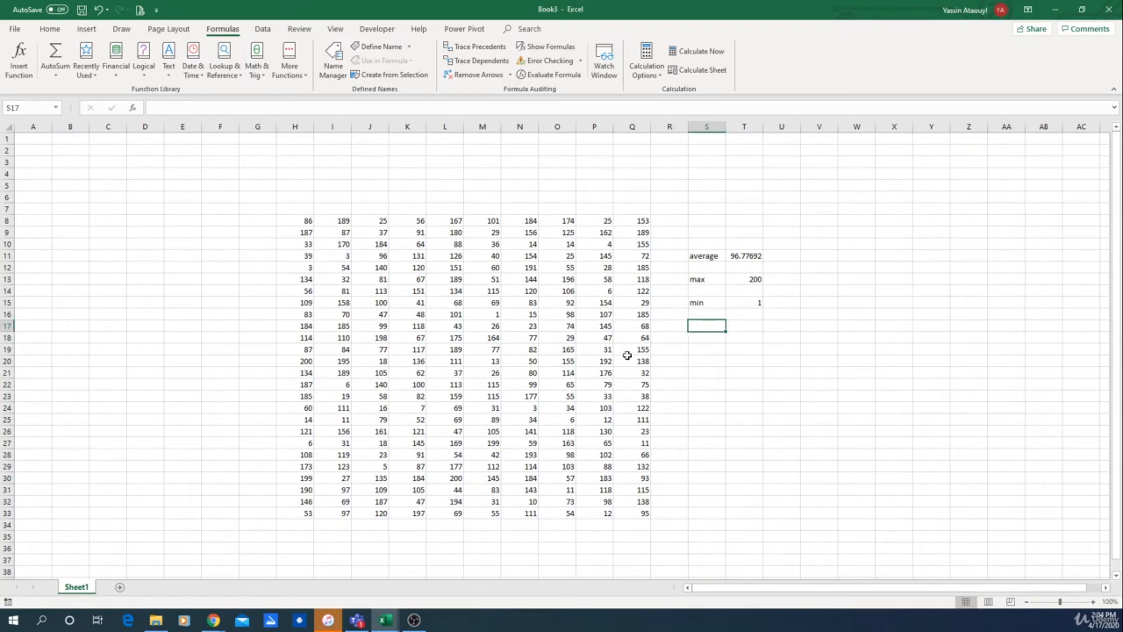
pyautogui.write('co')
pyautogui.press('BackSpace')
pyautogui.press('BackSpace')
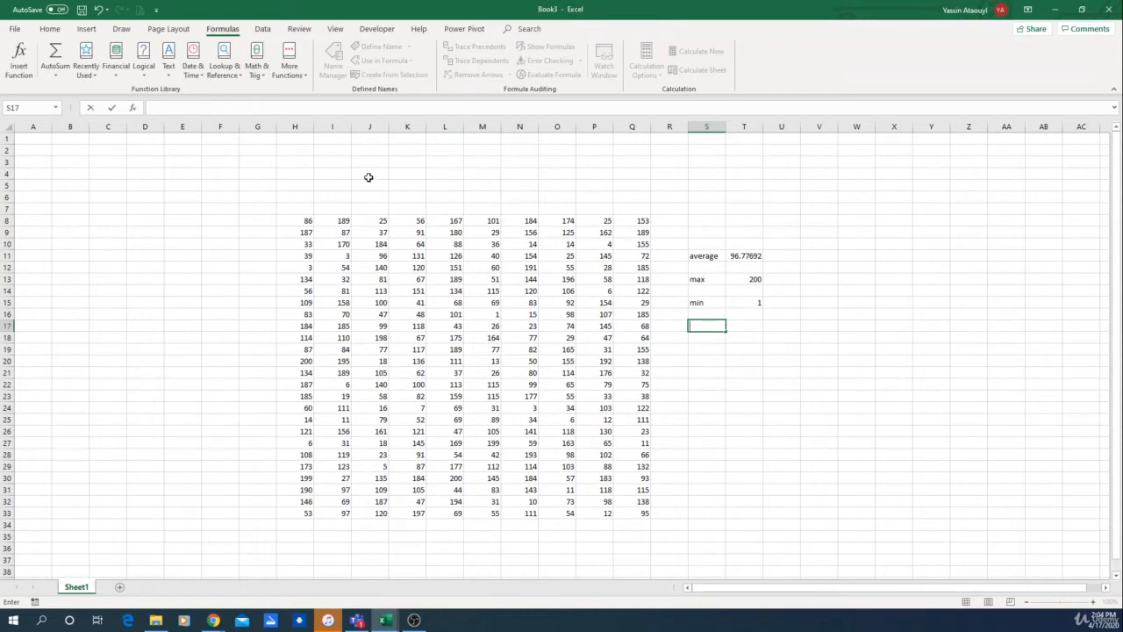
# Step: Count the numeric cells of the random number block in cell T17 with =COUNT(H8:Q33)
pyautogui.press('Tab')
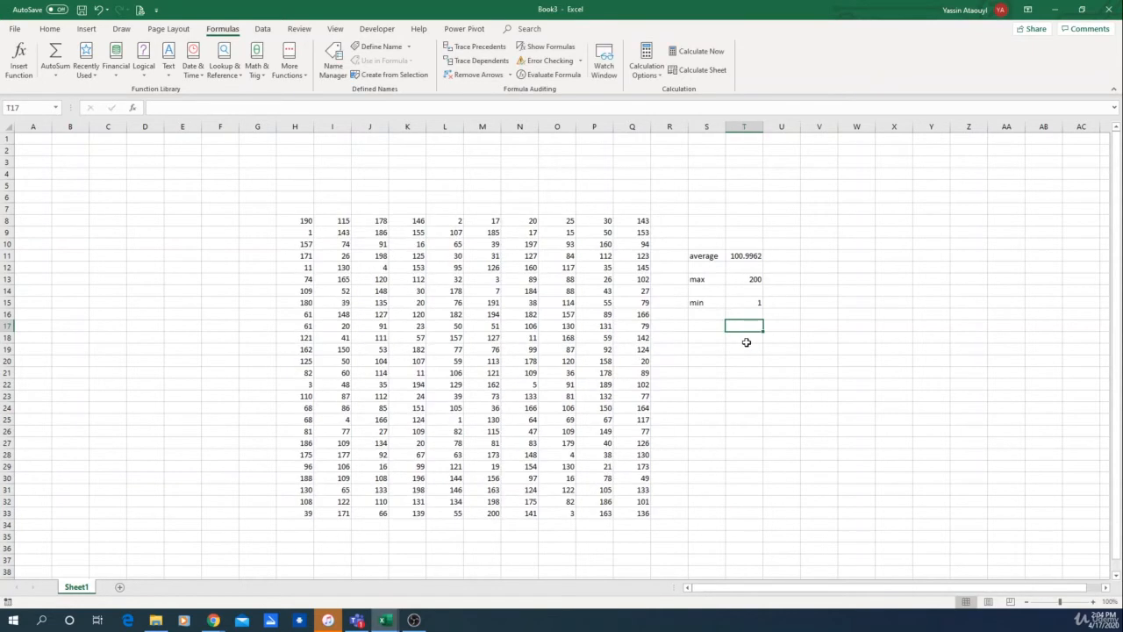
pyautogui.write('=coun')
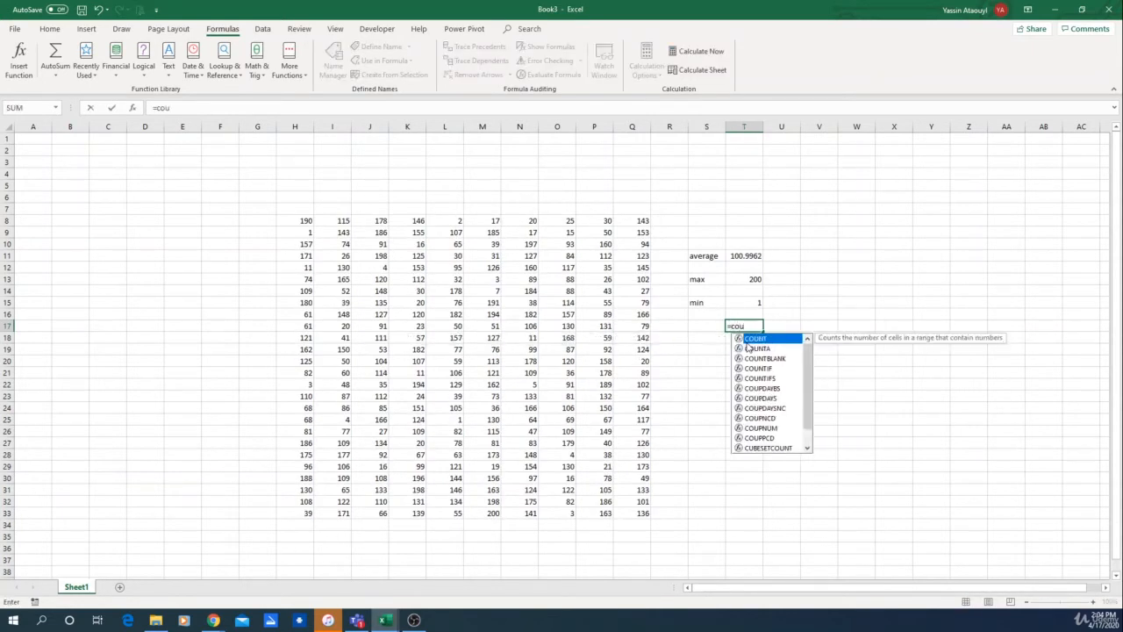
pyautogui.doubleClick(753, 339)
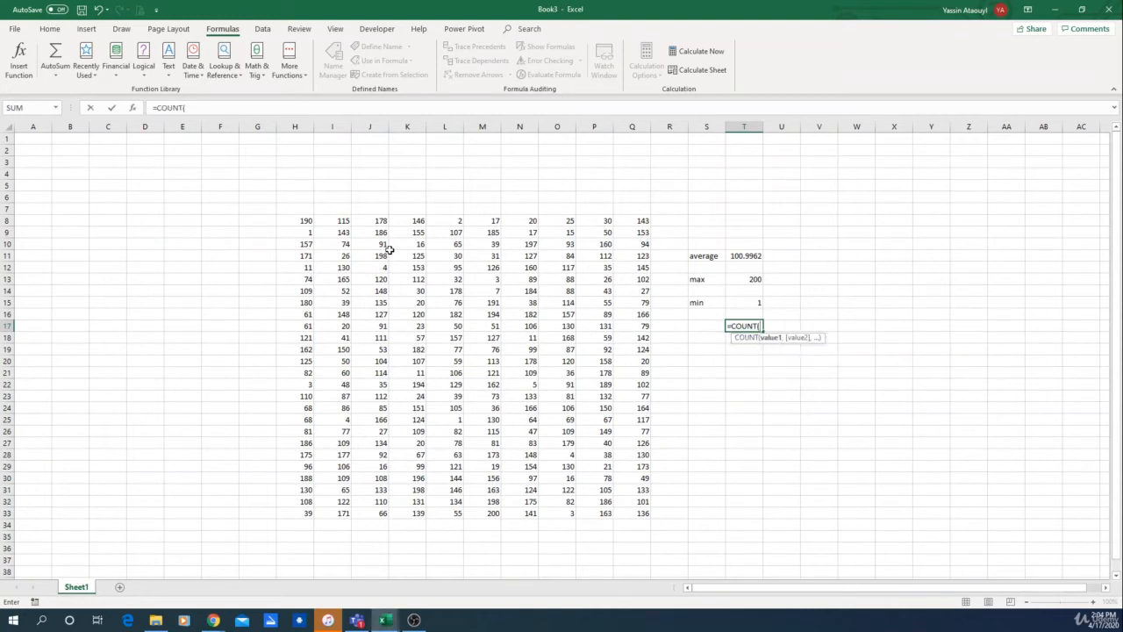
pyautogui.moveTo(304, 220); pyautogui.dragTo(636, 512)
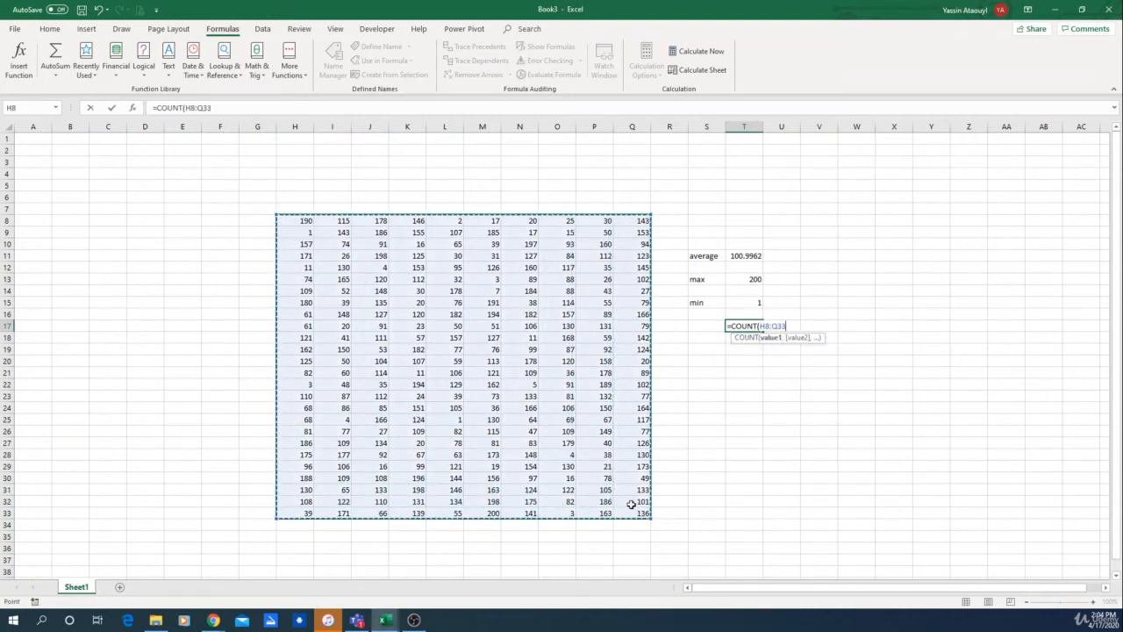
pyautogui.press('Return')
pyautogui.click(751, 327)
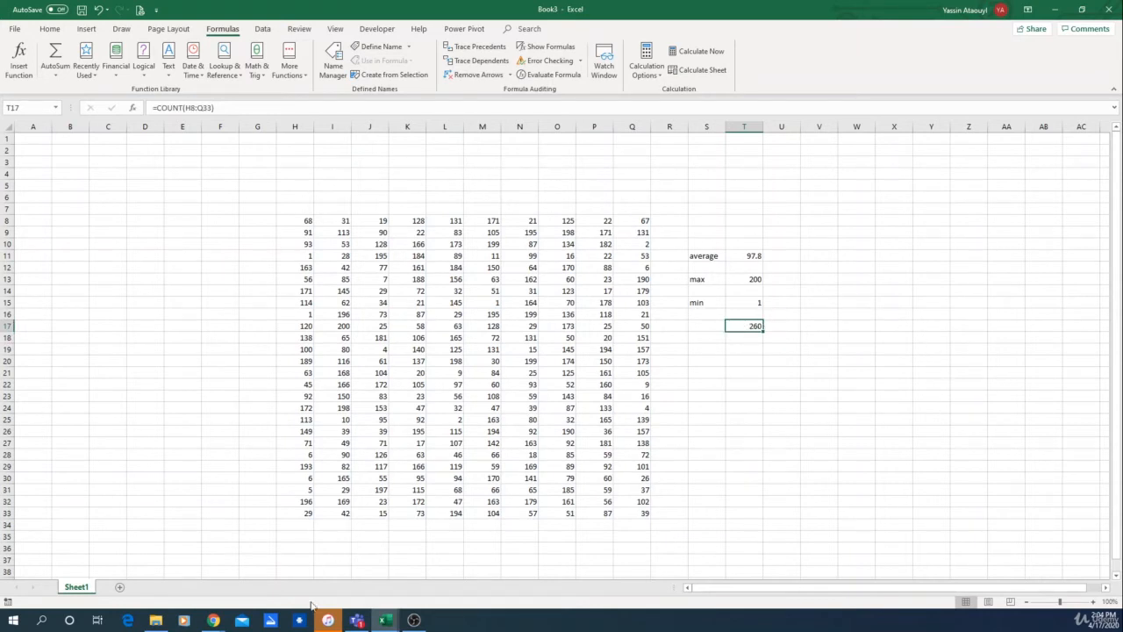
# Step: Label the COUNT result by entering "count" in cell S17, and move on to cell S19
pyautogui.click(712, 327)
pyautogui.write('cout')
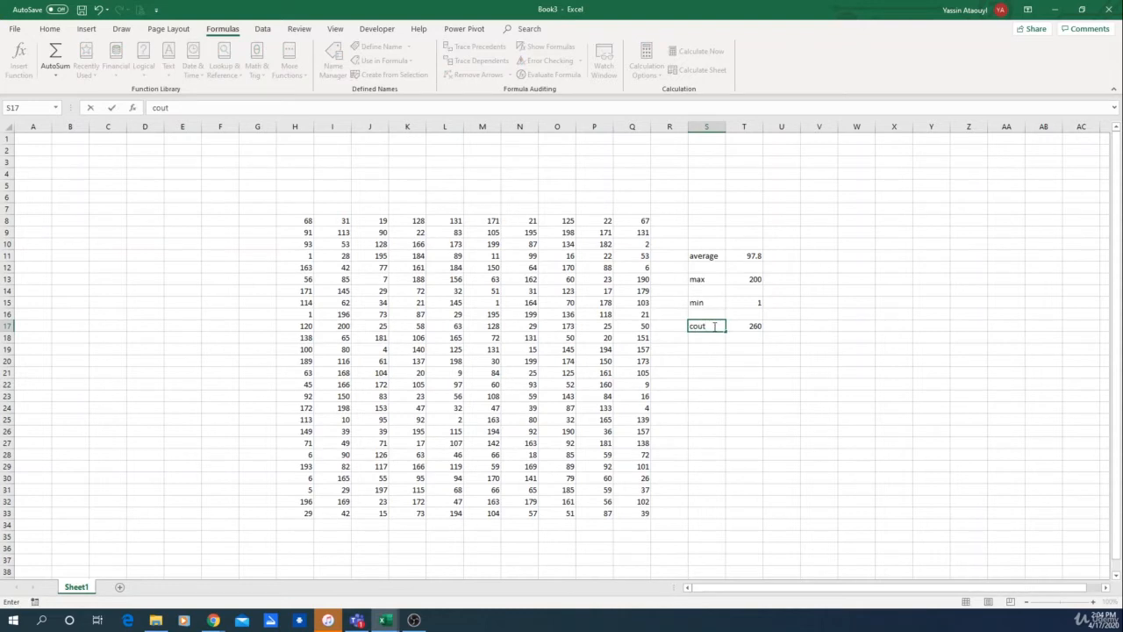
pyautogui.hotkey('ctrl', 'Return')
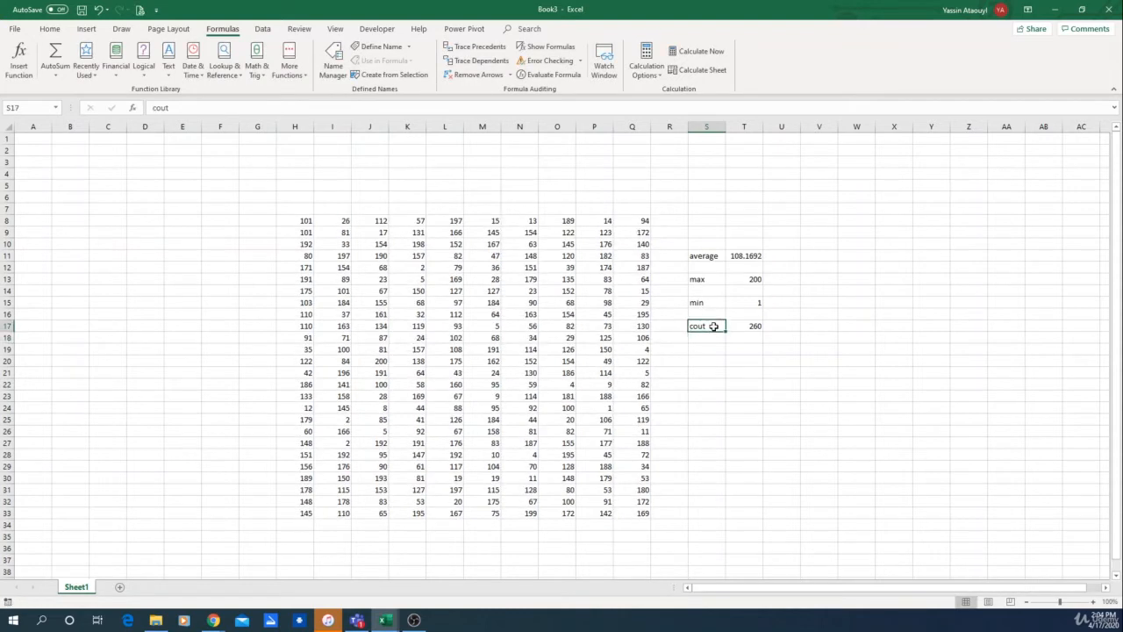
pyautogui.write('count')
pyautogui.press('Return')
pyautogui.press('Return')
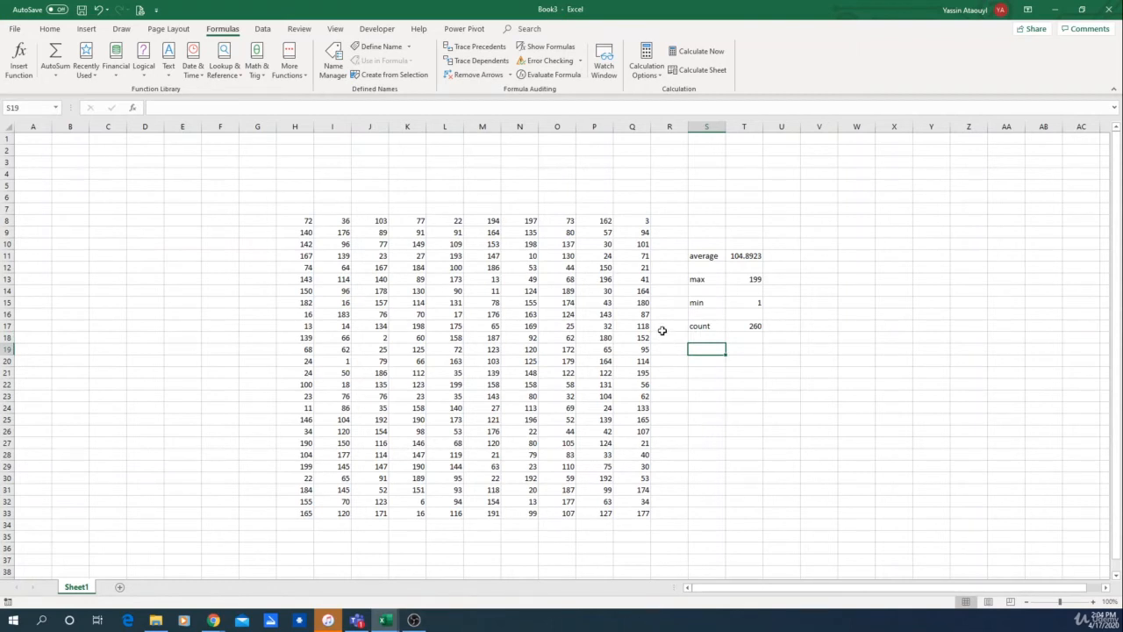
# Step: Total the random number block in cell T19 with a SUM formula over H8:Q33
pyautogui.press('Right')
pyautogui.write('=sum(')
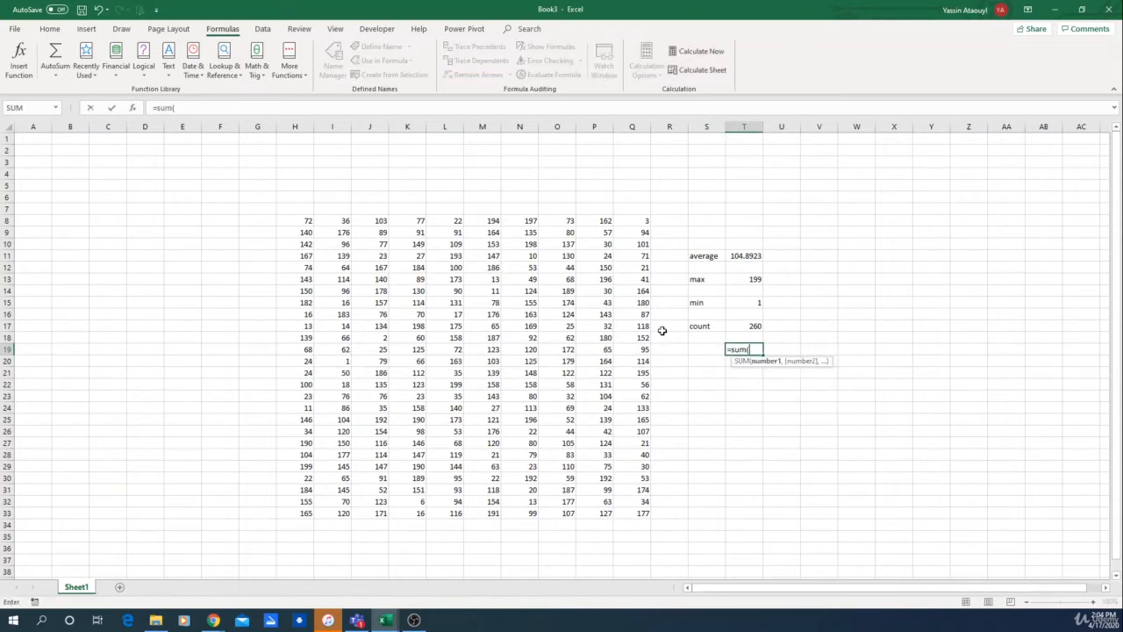
pyautogui.moveTo(295, 221); pyautogui.dragTo(654, 519)
pyautogui.press('Return')
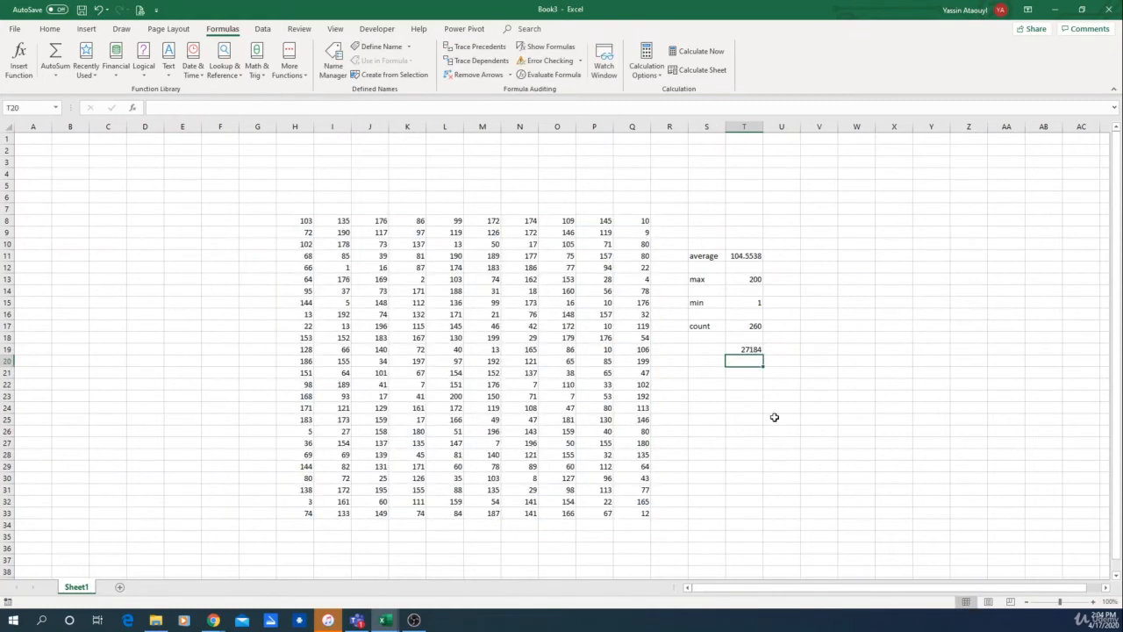
pyautogui.click(700, 348)
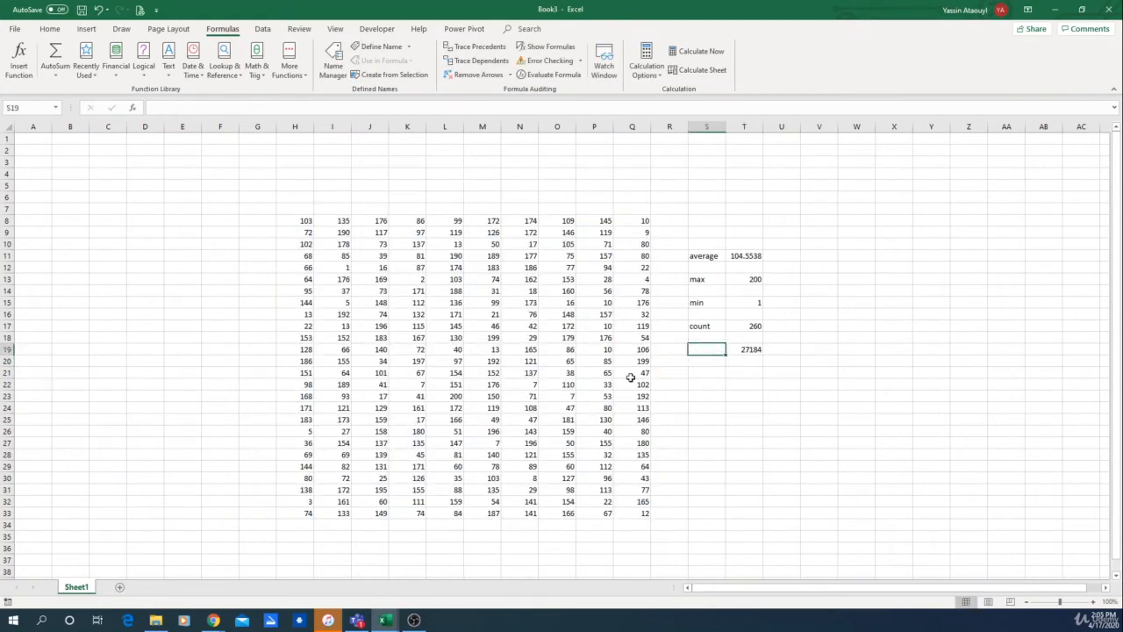
# Step: Recalculate the sheet repeatedly from an empty cell to watch all five summary results update with the random numbers
pyautogui.click(744, 418)
pyautogui.press('F9')
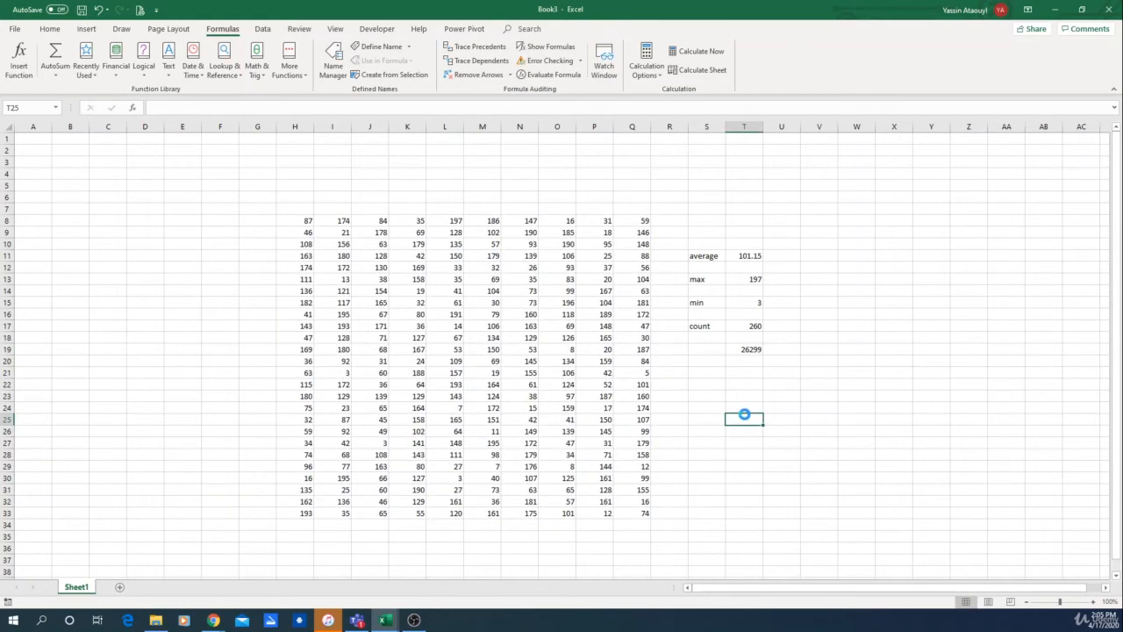
pyautogui.press('F9')
pyautogui.press('F9')
pyautogui.press('F9')
pyautogui.press('F9')
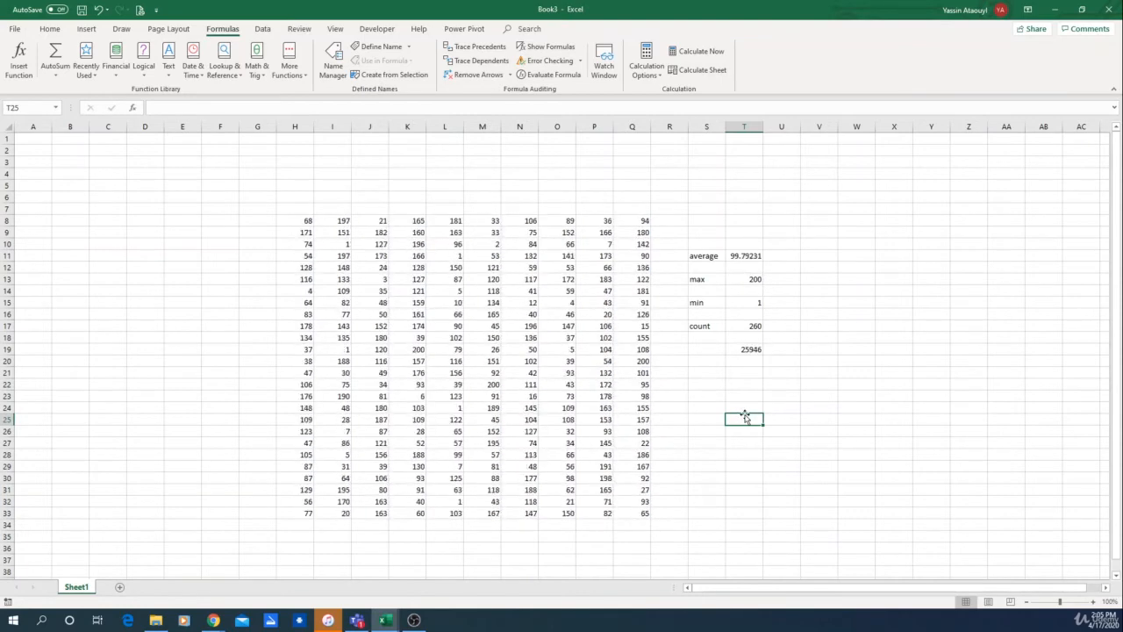
pyautogui.press('F9')
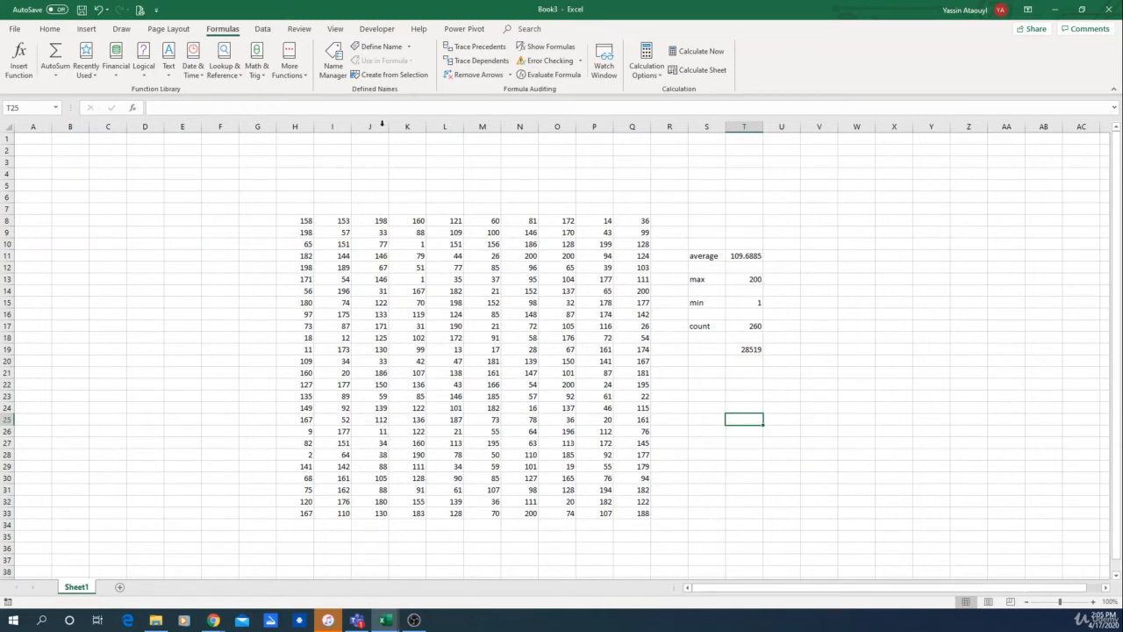
pyautogui.click(106, 77)
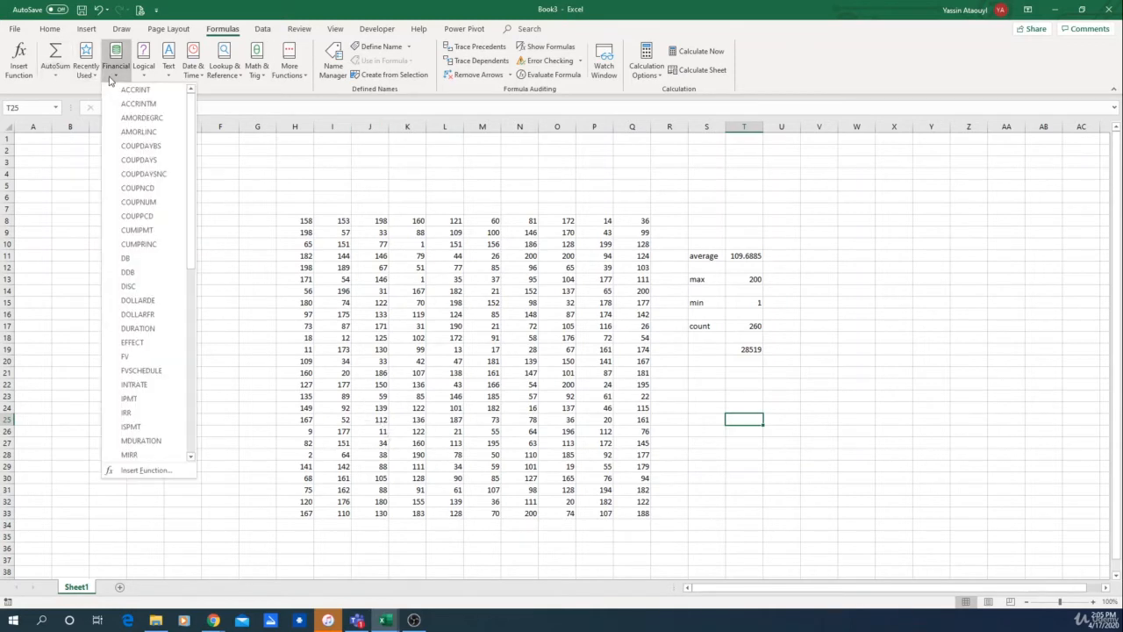
pyautogui.click(263, 87)
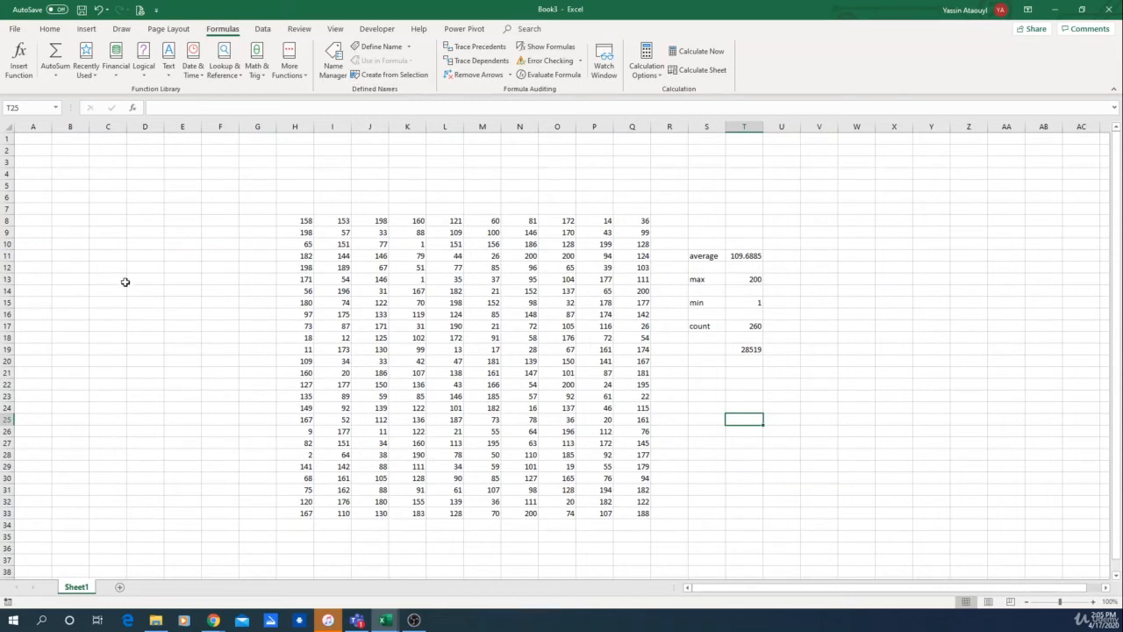
# Step: Clear the contents of range F5:V37, removing the random number block and its summary results
pyautogui.moveTo(220, 185); pyautogui.dragTo(816, 559)
pyautogui.press('Delete')
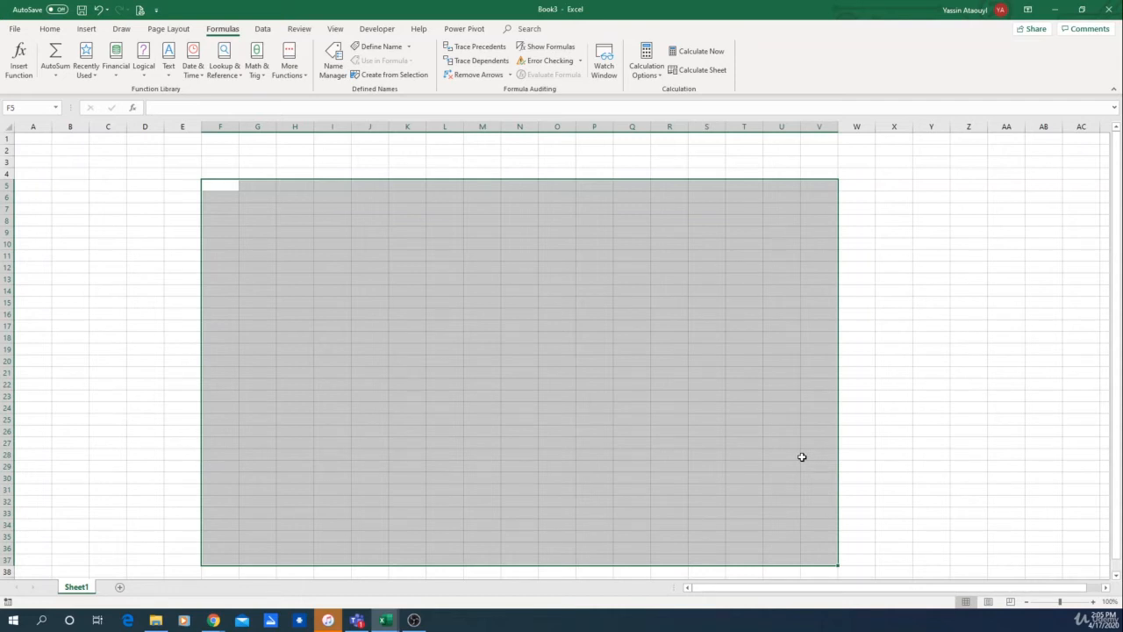
# Step: List the function names "if", "if-or", "if-error" and "Vlookup" down cells B4 to B7
pyautogui.click(80, 173)
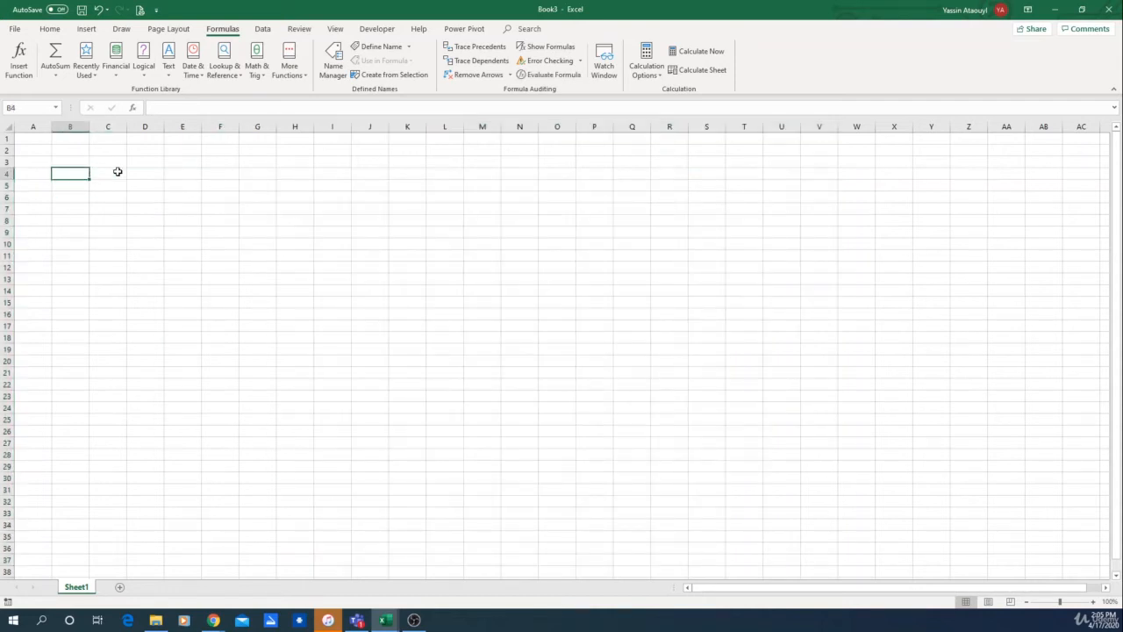
pyautogui.write('if')
pyautogui.press('Return')
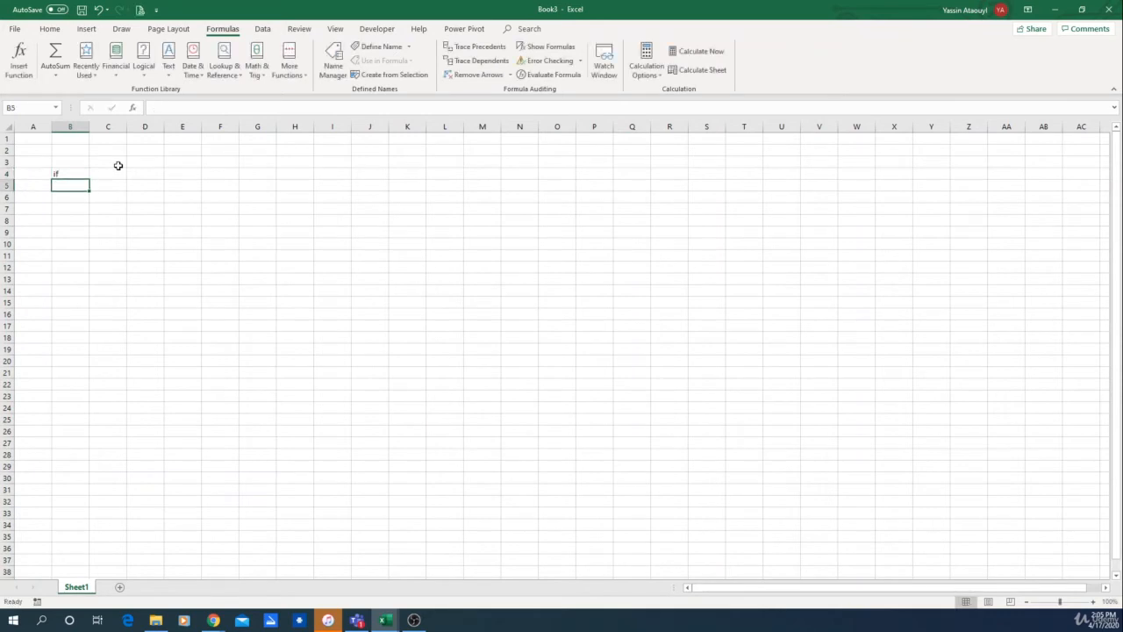
pyautogui.write('if-or')
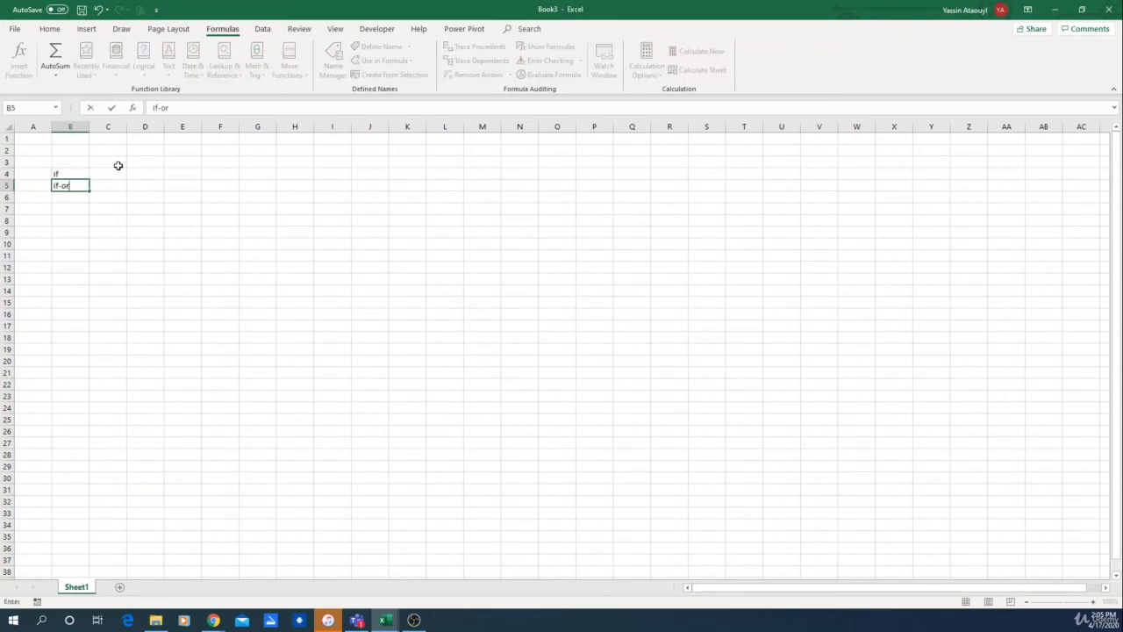
pyautogui.press('Return')
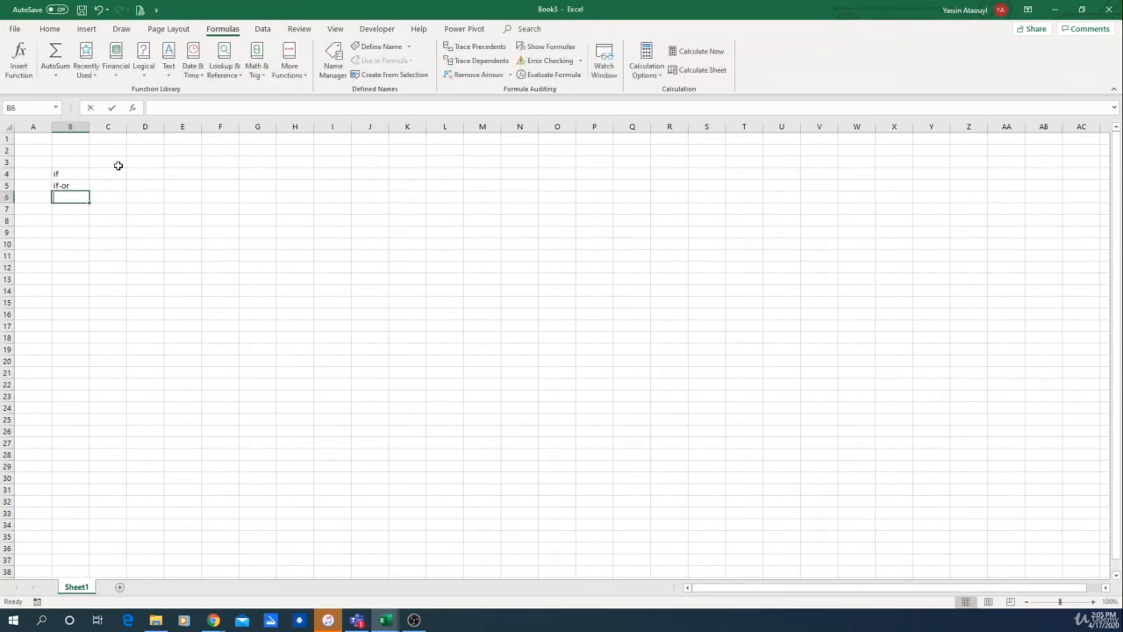
pyautogui.write('if-error')
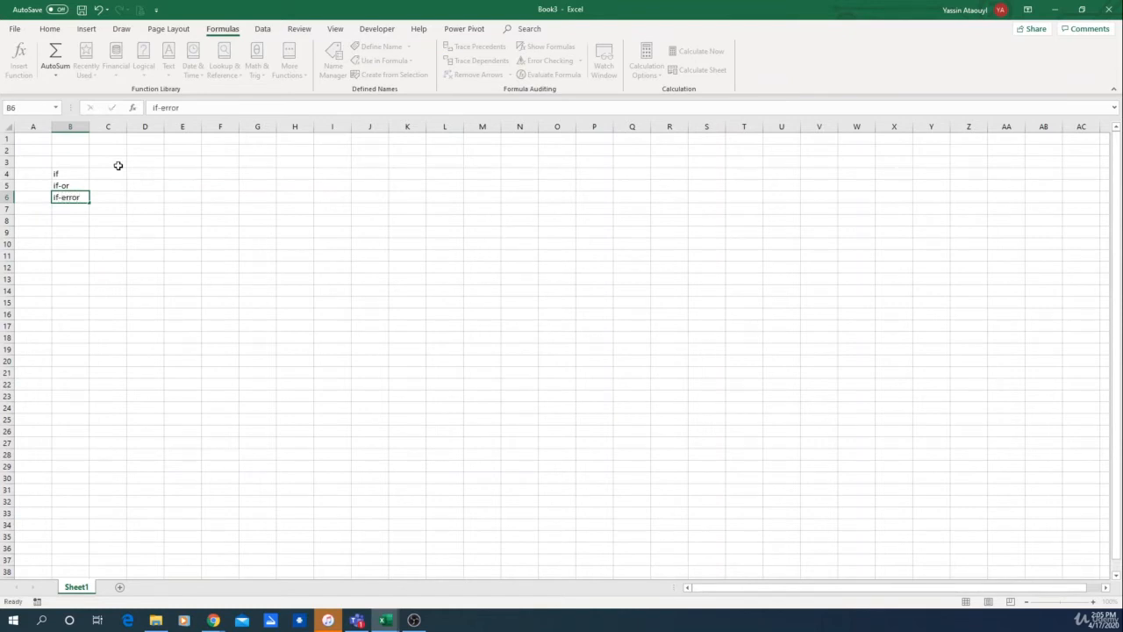
pyautogui.press('Return')
pyautogui.write('Vlookup')
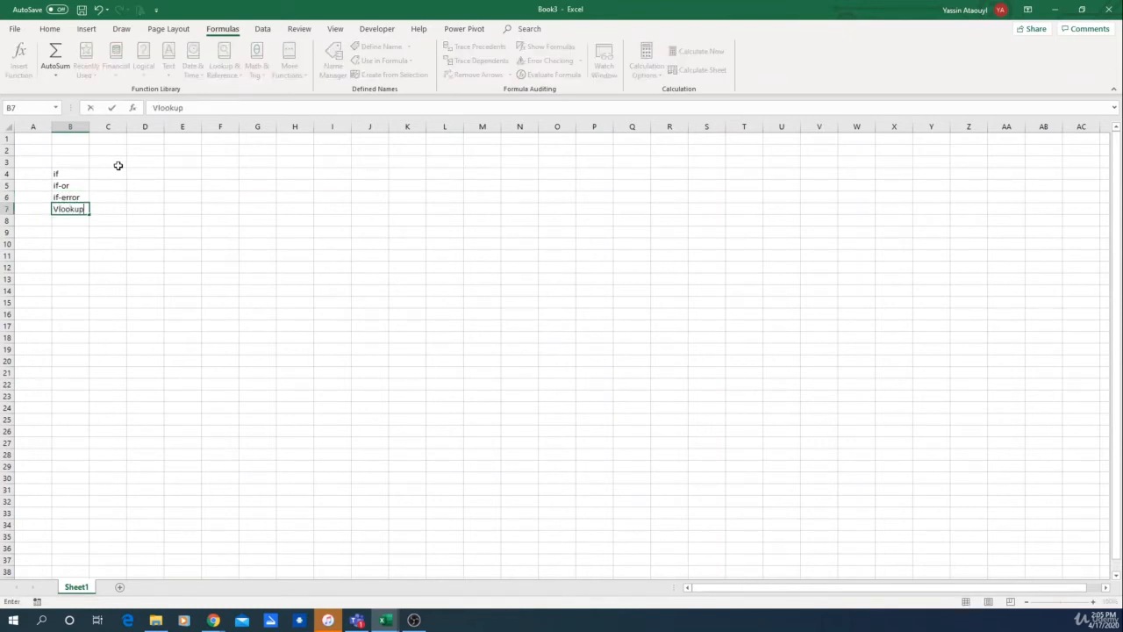
pyautogui.press('Return')
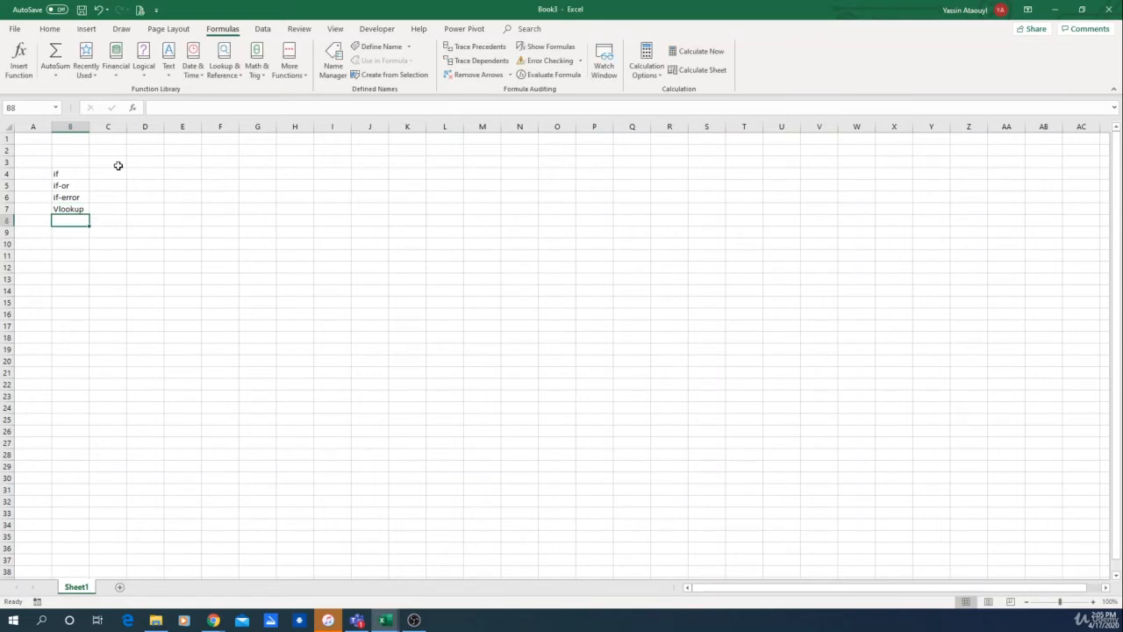
# Step: Enter the header "person" in cell G12 with the numbers 1 and 2 beneath it in G13 and G14
pyautogui.press('Right')
pyautogui.press('Right')
pyautogui.press('Right')
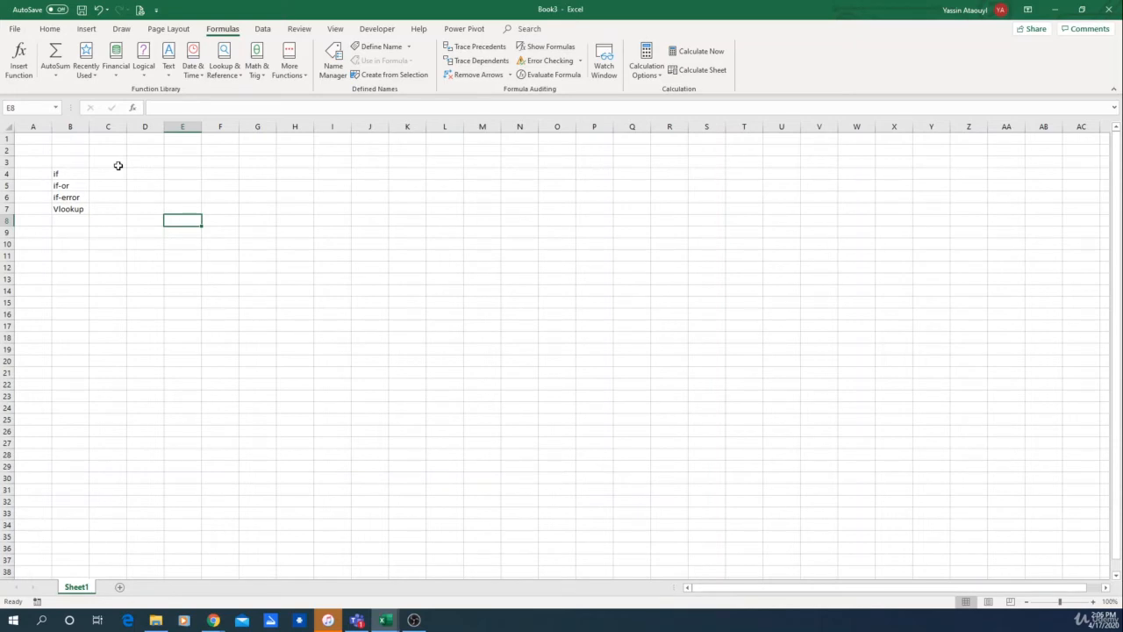
pyautogui.press('Right')
pyautogui.press('Right')
pyautogui.press('Down')
pyautogui.press('Down')
pyautogui.press('Down')
pyautogui.press('Down')
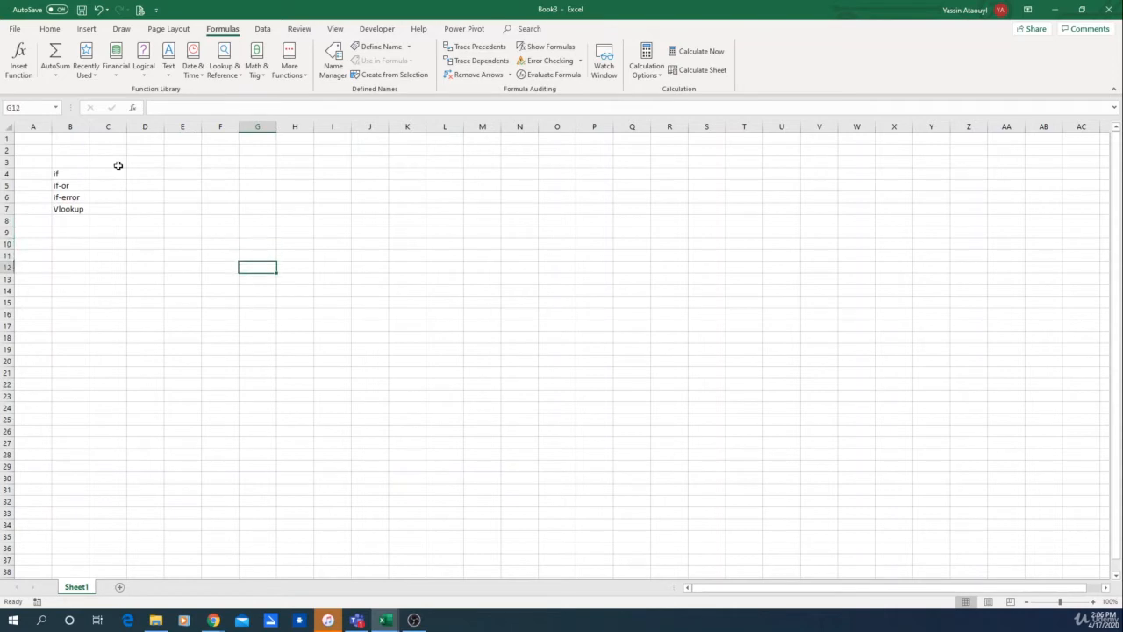
pyautogui.write('person')
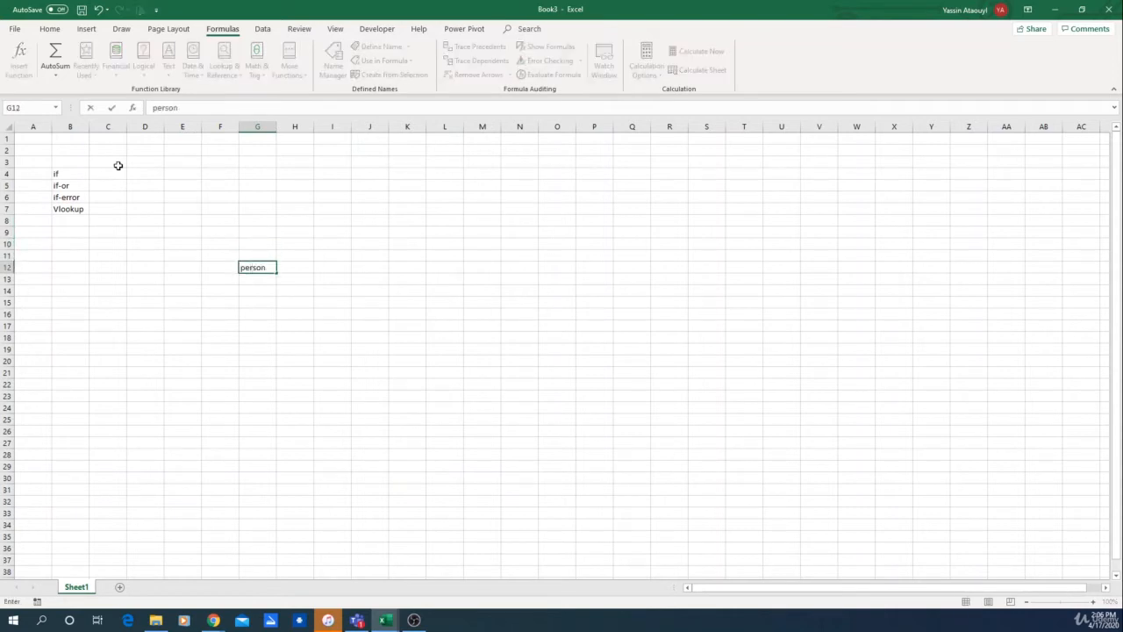
pyautogui.press('Return')
pyautogui.write('1')
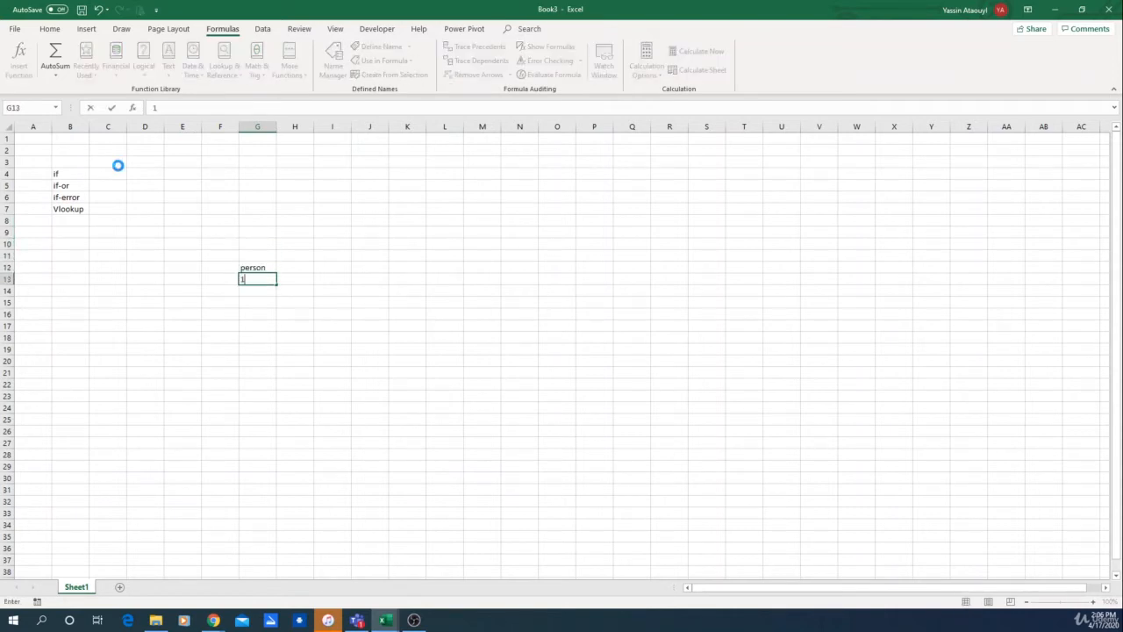
pyautogui.press('Return')
pyautogui.write('2')
# Step: Add the header "income" in cell H12, beside the person header
pyautogui.press('Right')
pyautogui.press('Up')
pyautogui.press('Up')
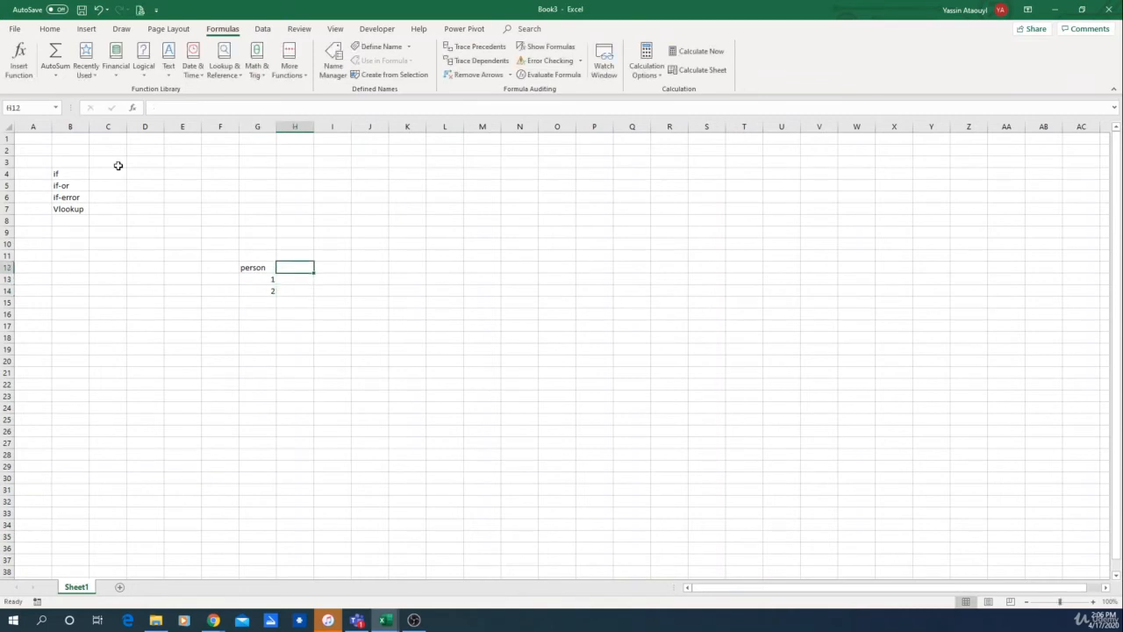
pyautogui.write('incom')
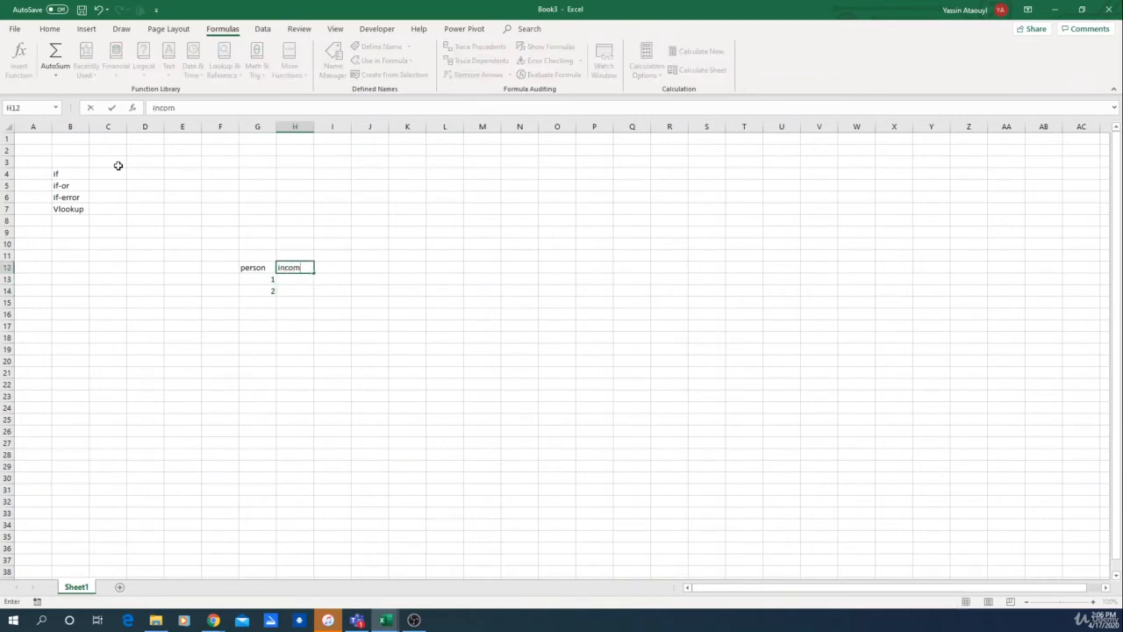
pyautogui.write('e')
pyautogui.press('Return')
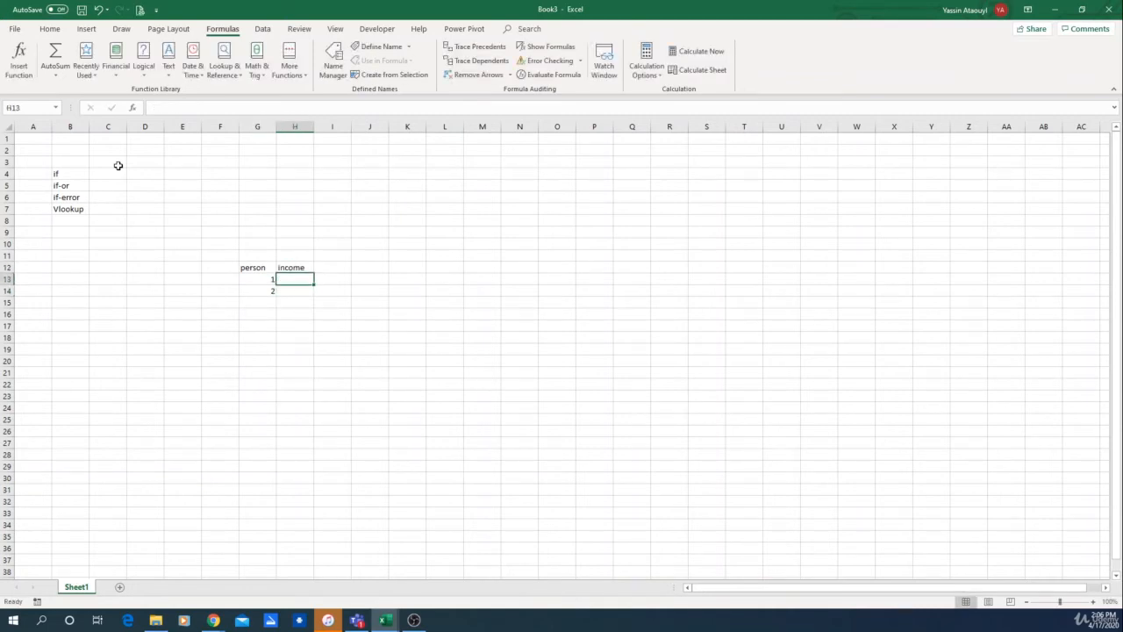
# Step: Generate a random income for person 1 in cell H13 with a RANDBETWEEN formula from 1000 to 25000
pyautogui.press('BackSpace')
pyautogui.write('=')
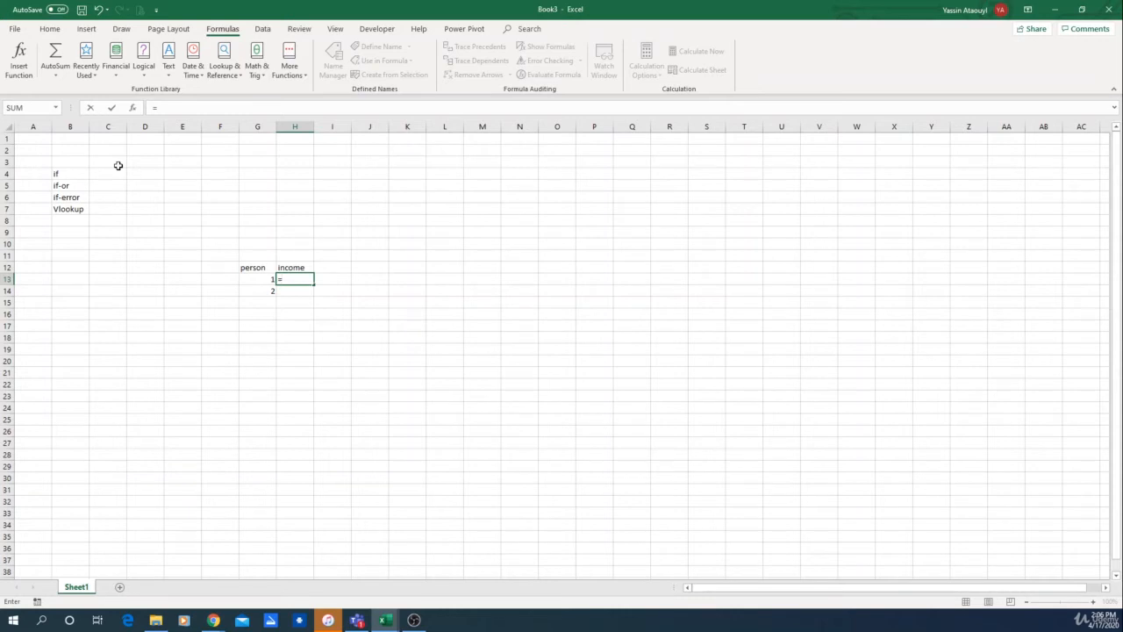
pyautogui.write('ran')
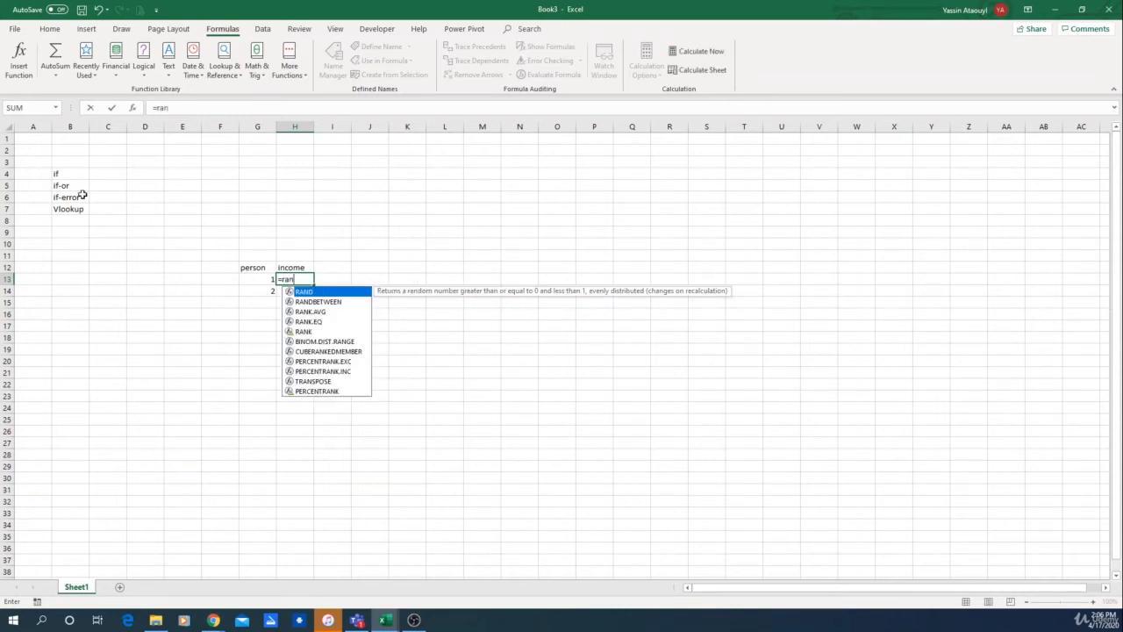
pyautogui.doubleClick(340, 302)
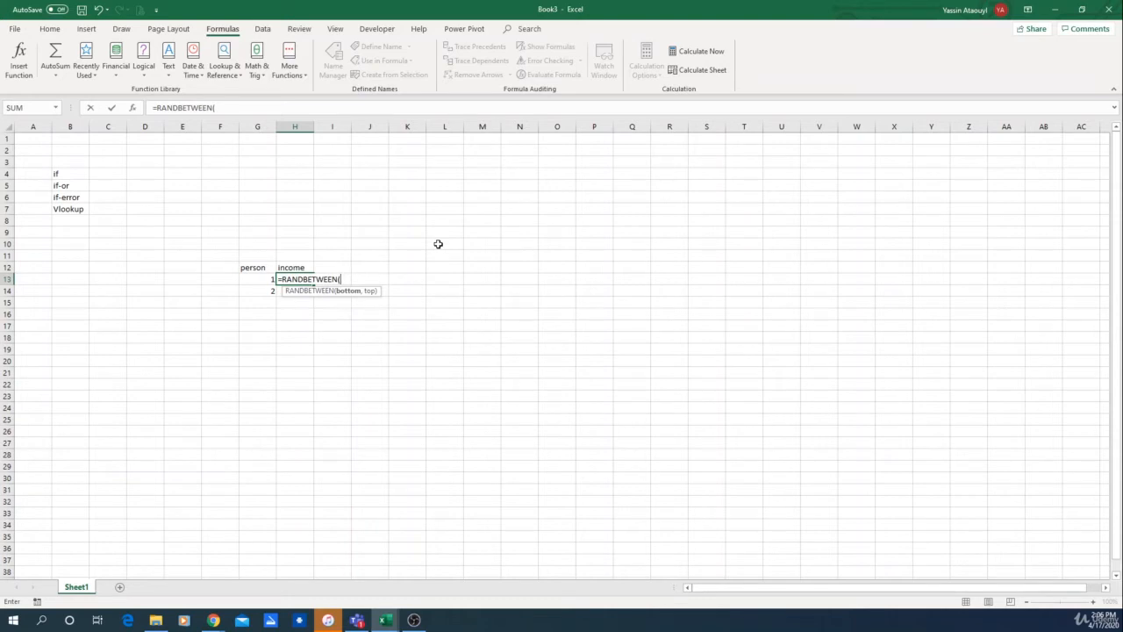
pyautogui.write('1000,25000')
pyautogui.press('Return')
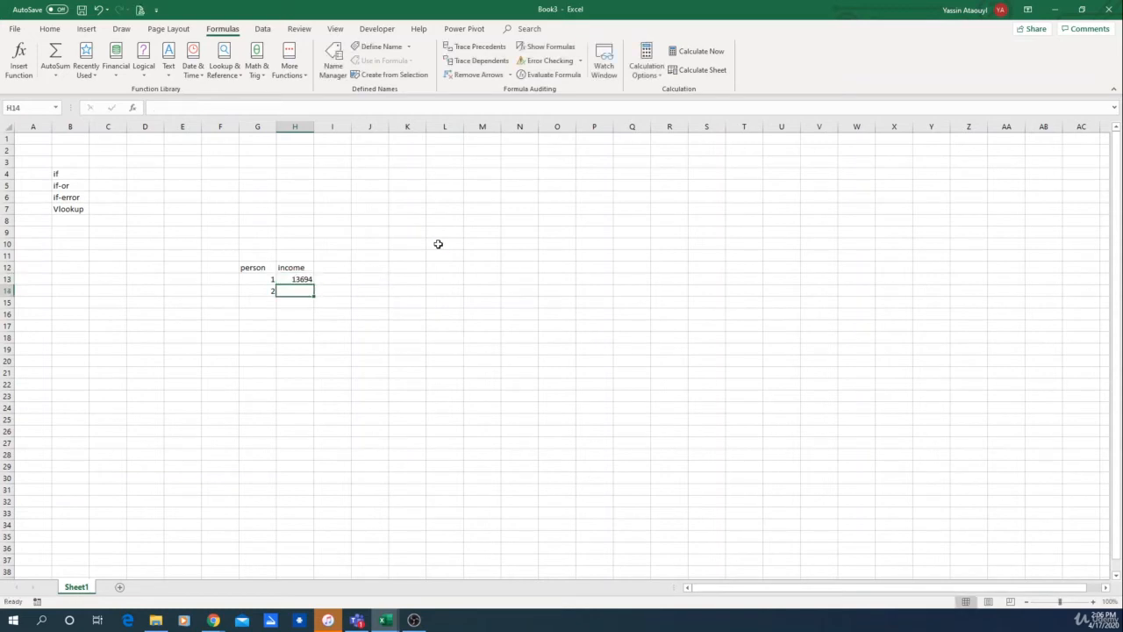
# Step: Fill the random income formula from H13 down to H14 for person 2
pyautogui.click(292, 281)
pyautogui.moveTo(314, 285); pyautogui.dragTo(309, 296)
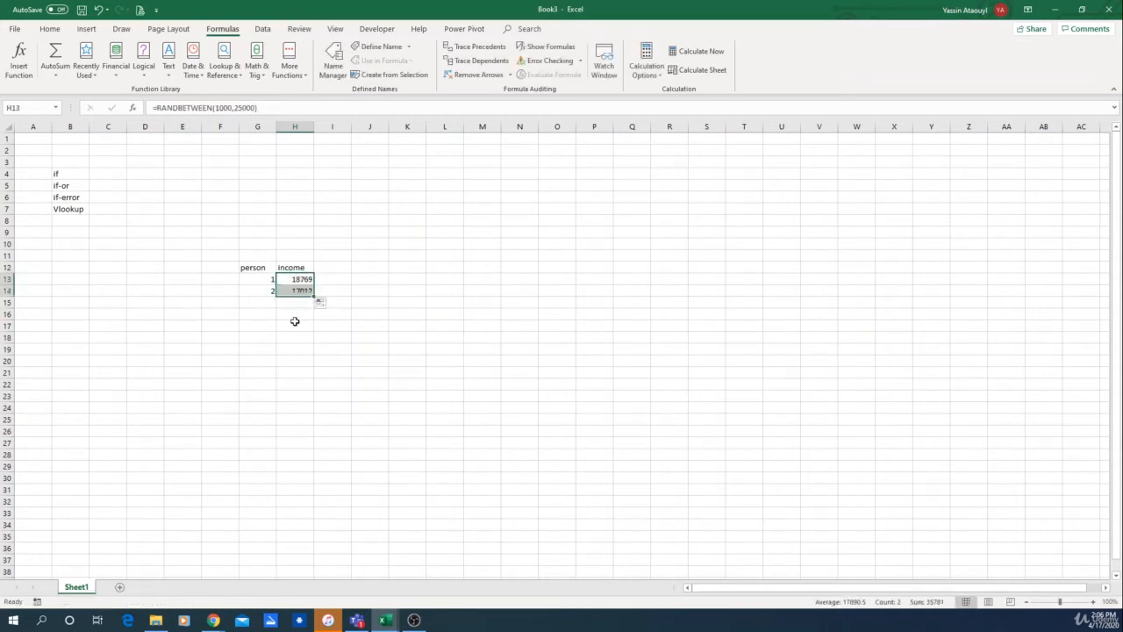
pyautogui.click(295, 324)
pyautogui.click(371, 302)
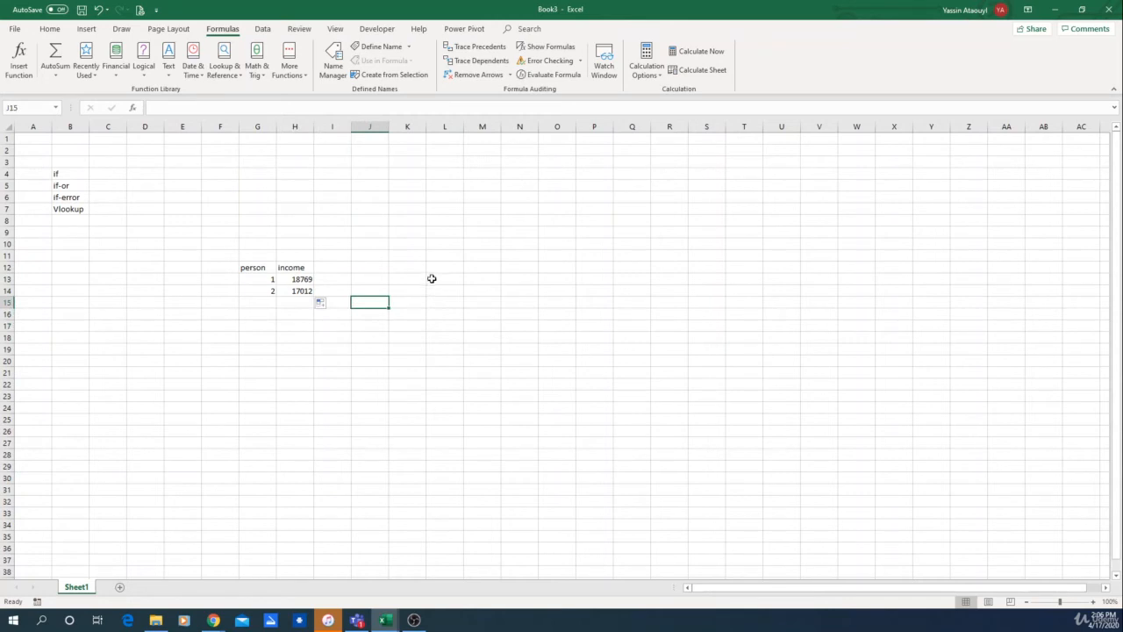
# Step: Recalculate the sheet repeatedly to watch both incomes change, and inspect the income cells H13 and H14
pyautogui.press('F9')
pyautogui.press('F9')
pyautogui.press('F9')
pyautogui.press('F9')
pyautogui.press('F9')
pyautogui.press('F9')
pyautogui.press('F9')
pyautogui.click(408, 254)
pyautogui.click(309, 279)
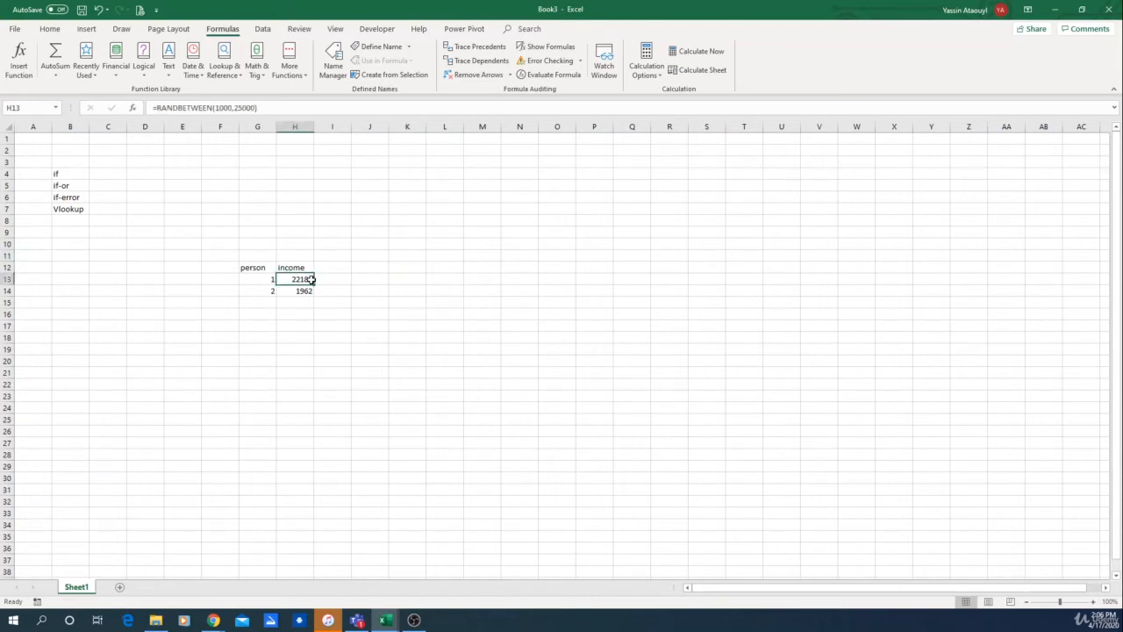
pyautogui.click(370, 280)
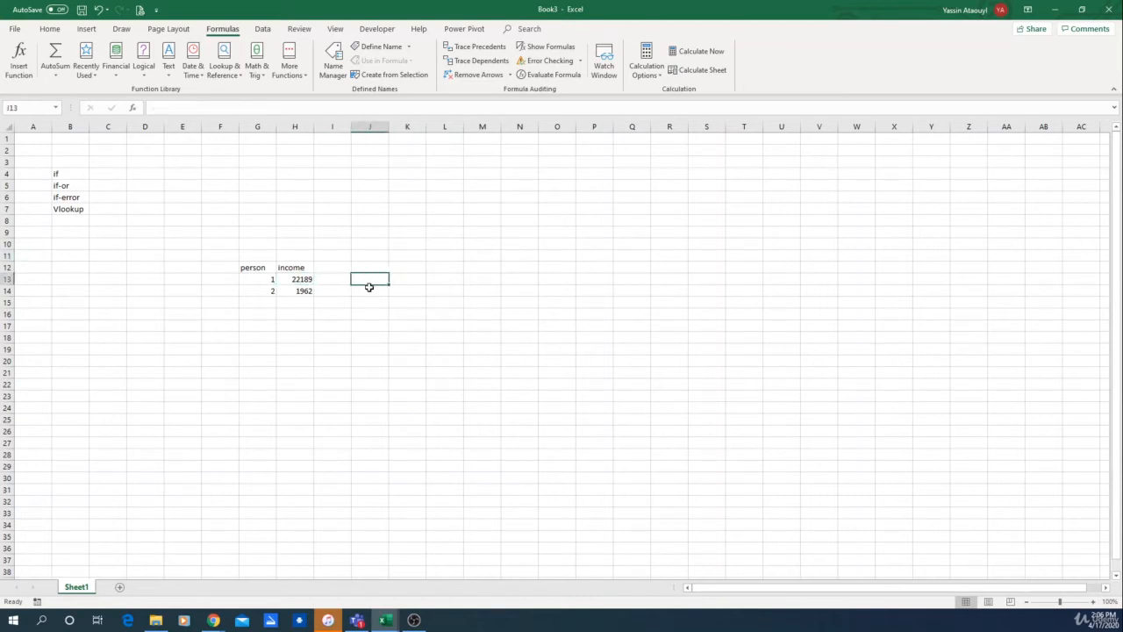
pyautogui.click(301, 279)
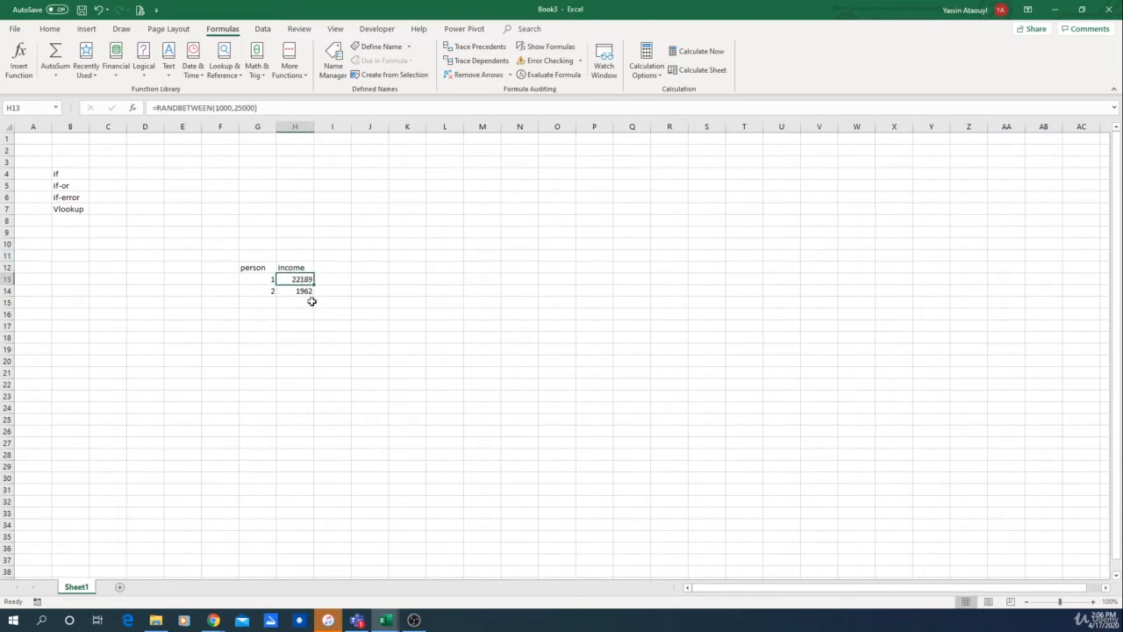
pyautogui.click(304, 290)
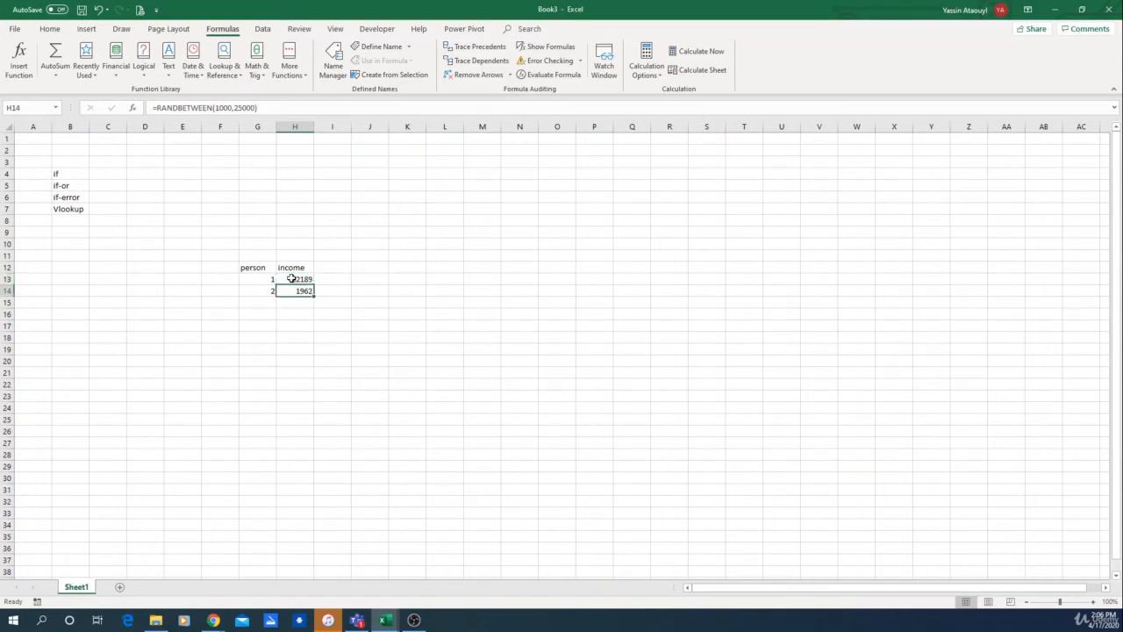
# Step: Start an IF formula in cell K13 with the logical test H13>H14
pyautogui.click(412, 276)
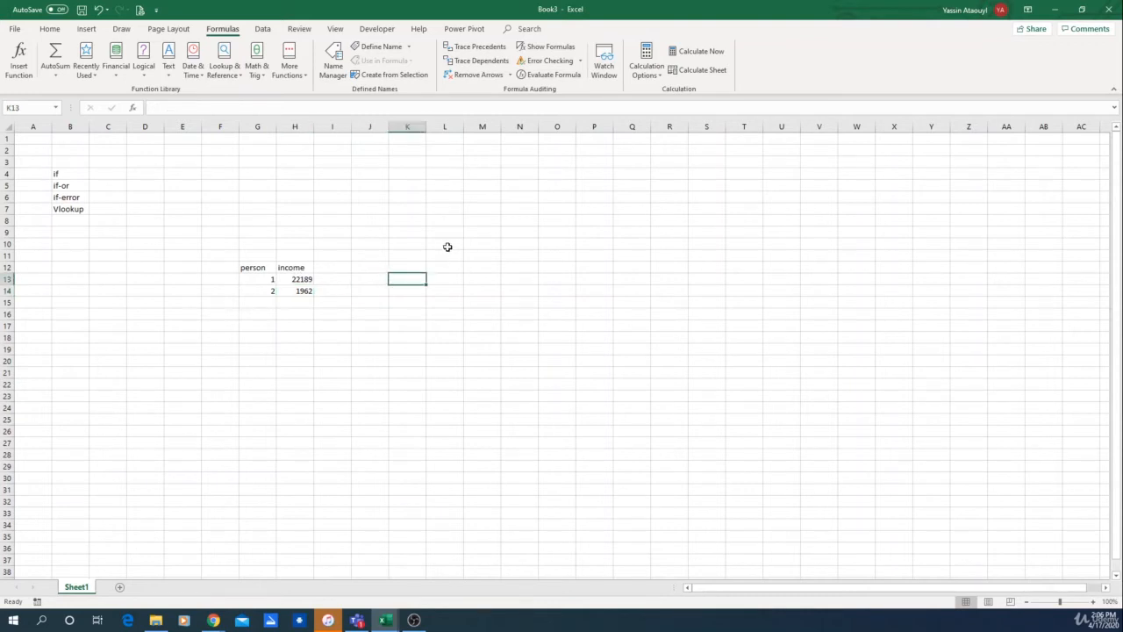
pyautogui.write('=')
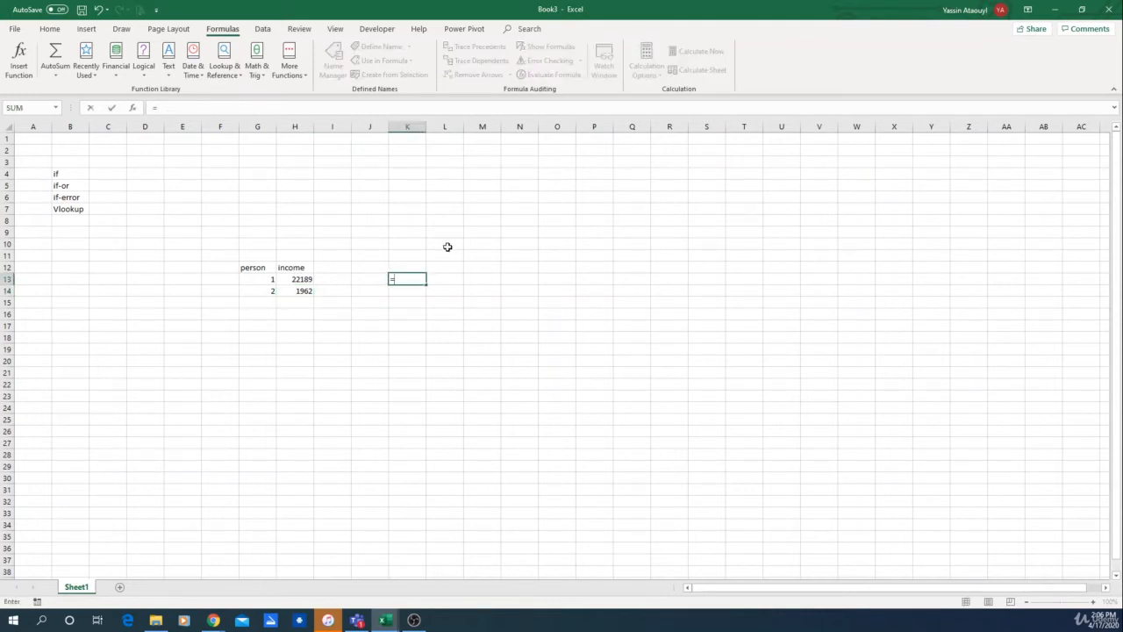
pyautogui.write('if(')
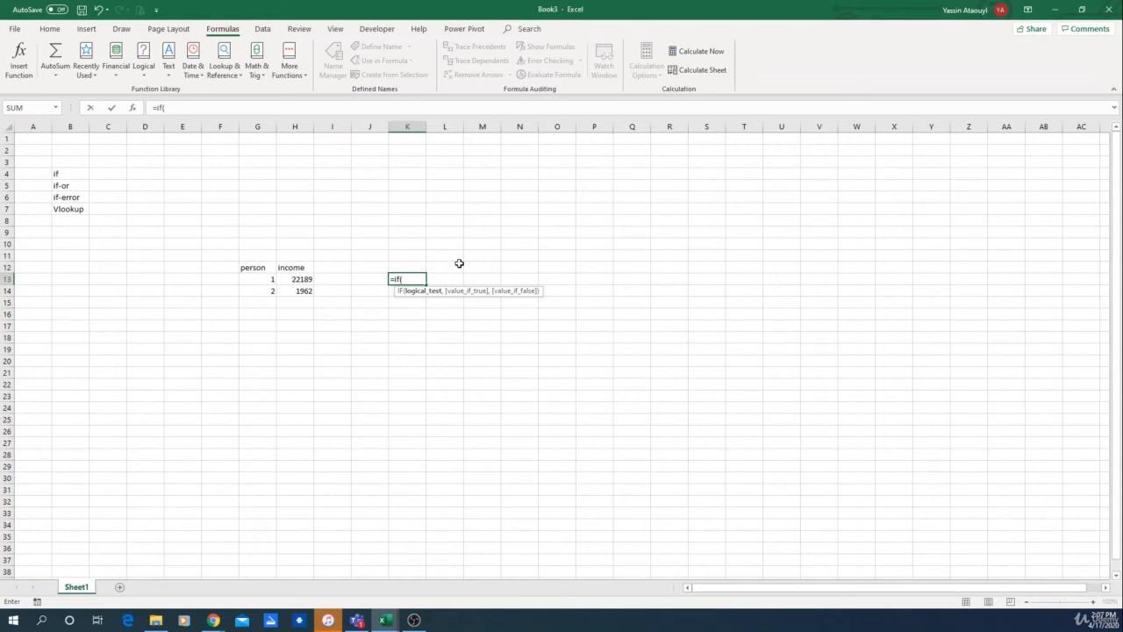
pyautogui.click(303, 278)
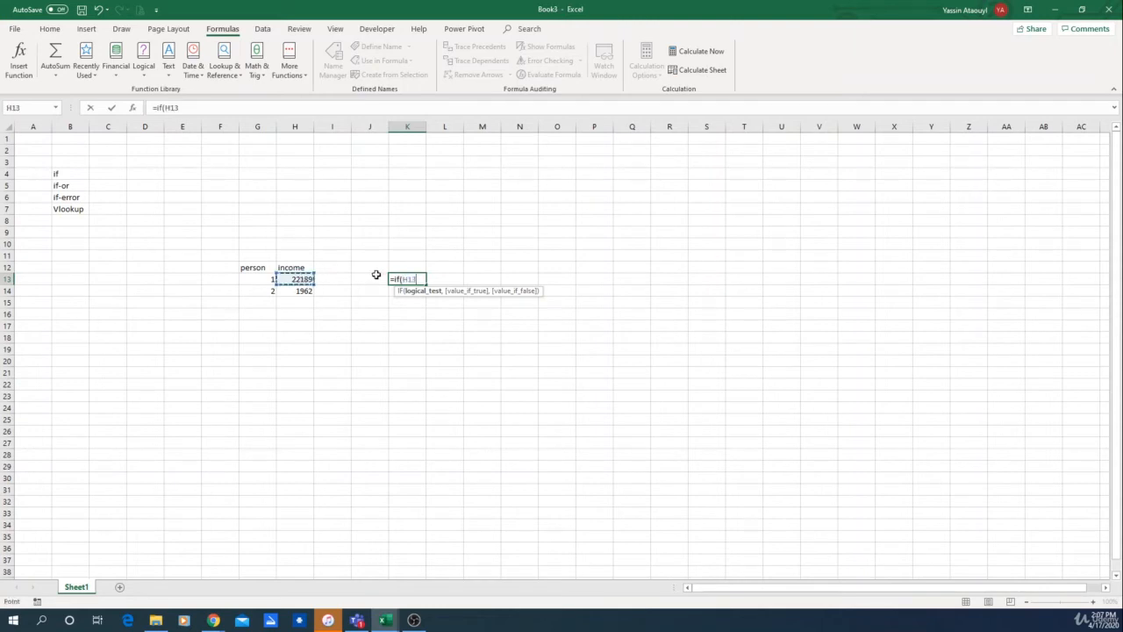
pyautogui.write('>')
pyautogui.click(296, 291)
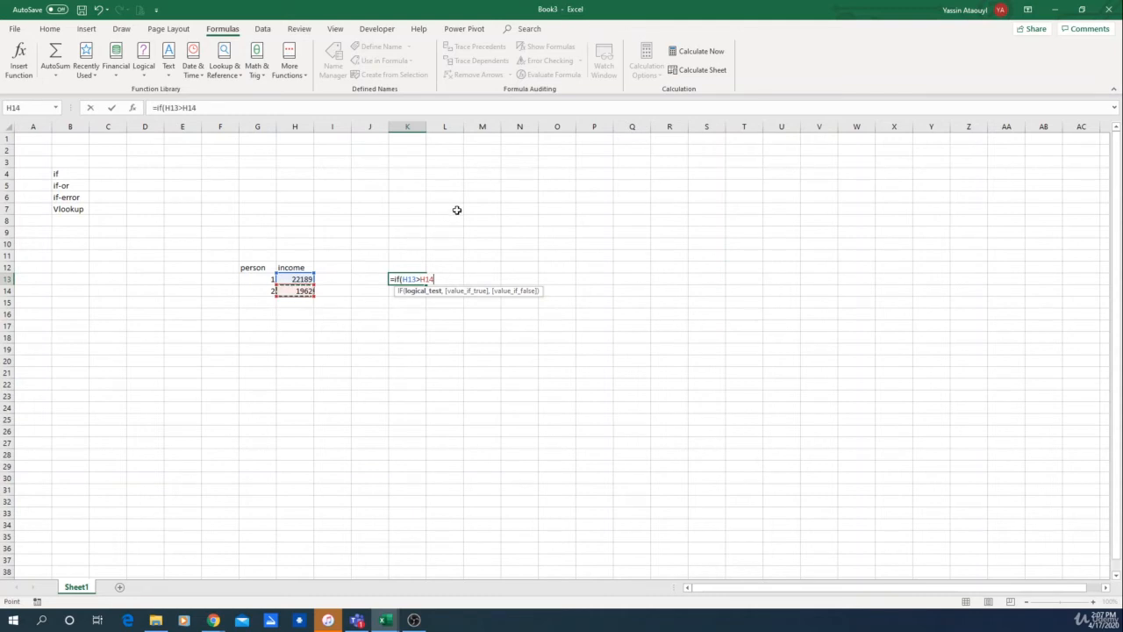
# Step: Complete the IF formula in K13 with "yes" as the value if true and "no" as the value if false
pyautogui.write(',')
pyautogui.click(449, 268)
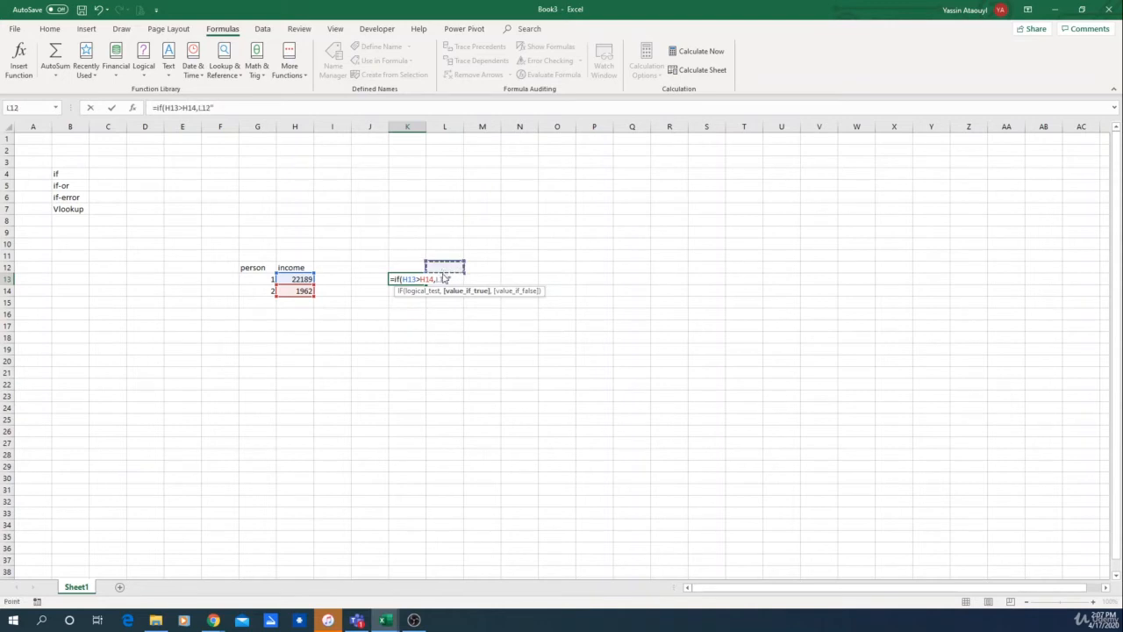
pyautogui.moveTo(448, 279); pyautogui.dragTo(438, 280)
pyautogui.press('BackSpace')
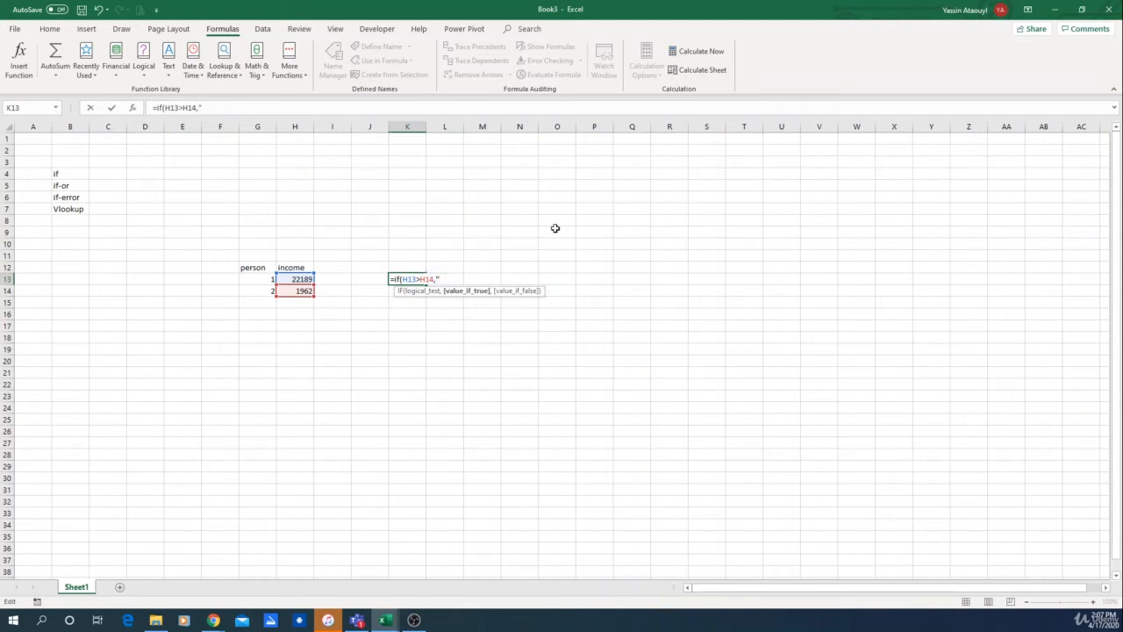
pyautogui.write('yes","no")')
pyautogui.press('Return')
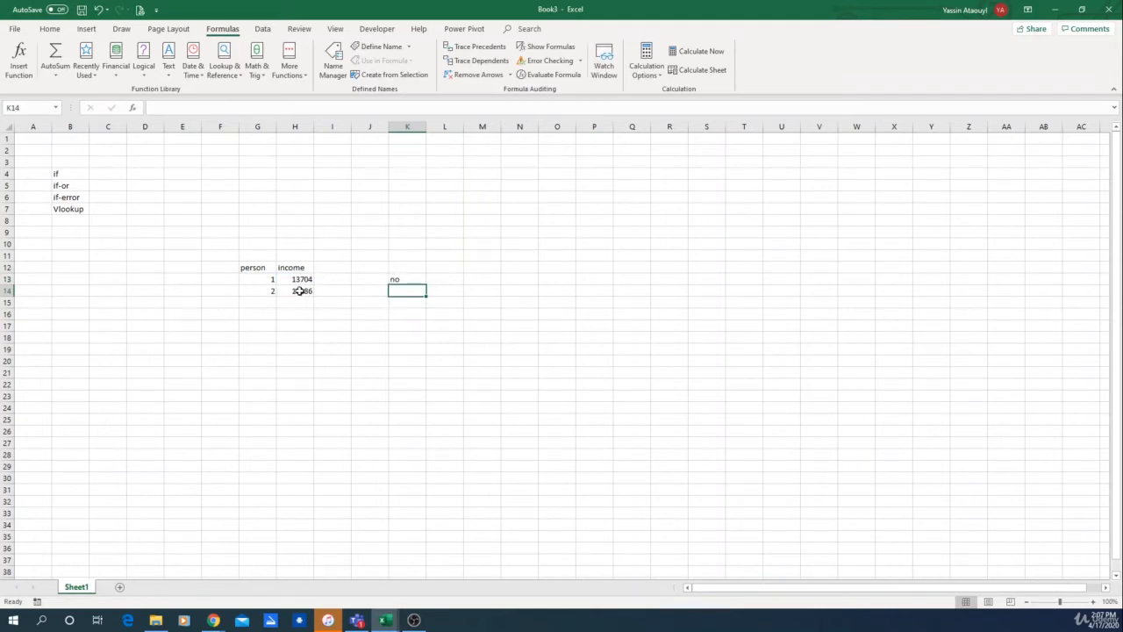
# Step: Recalculate the sheet repeatedly from an empty cell to watch how the IF result follows the two incomes
pyautogui.click(370, 225)
pyautogui.press('F9')
pyautogui.press('F9')
pyautogui.press('F9')
pyautogui.press('F9')
pyautogui.press('F9')
pyautogui.press('F9')
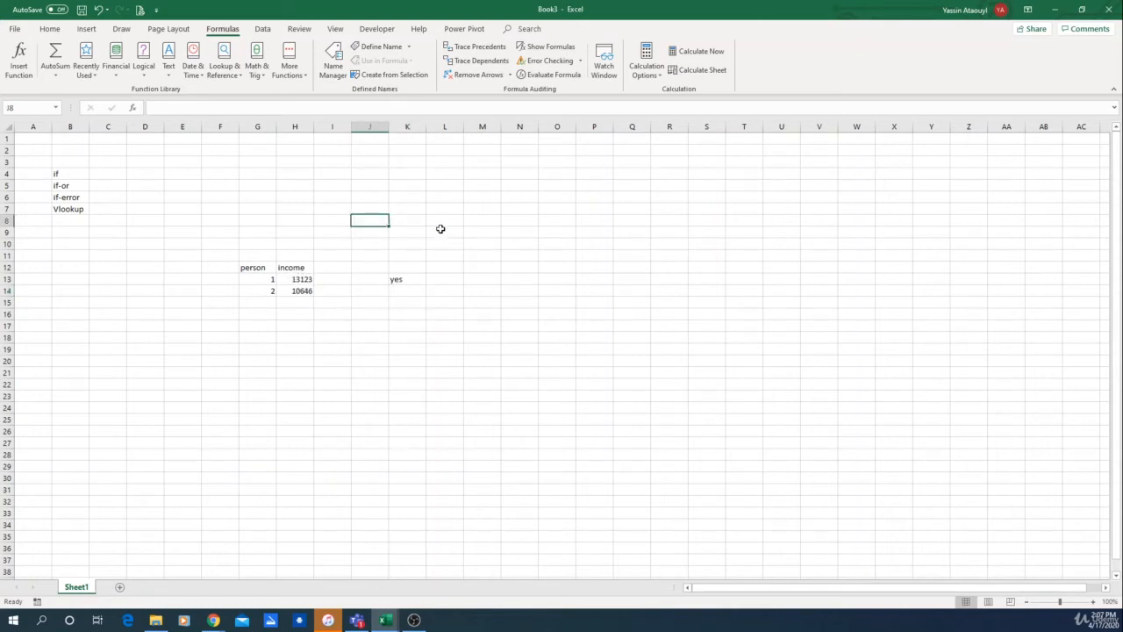
pyautogui.press('F9')
pyautogui.press('F9')
pyautogui.press('F9')
pyautogui.press('F9')
# Step: Add persons 3 and 4 to the person column in cells G15 and G16
pyautogui.click(250, 309)
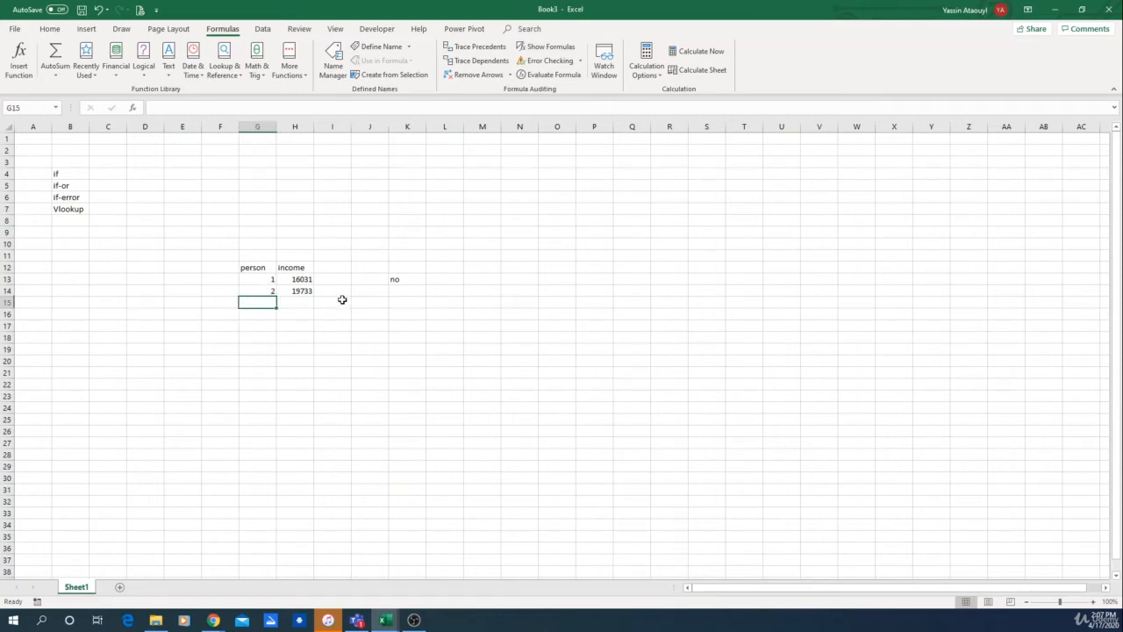
pyautogui.write('3')
pyautogui.press('Return')
pyautogui.write('4')
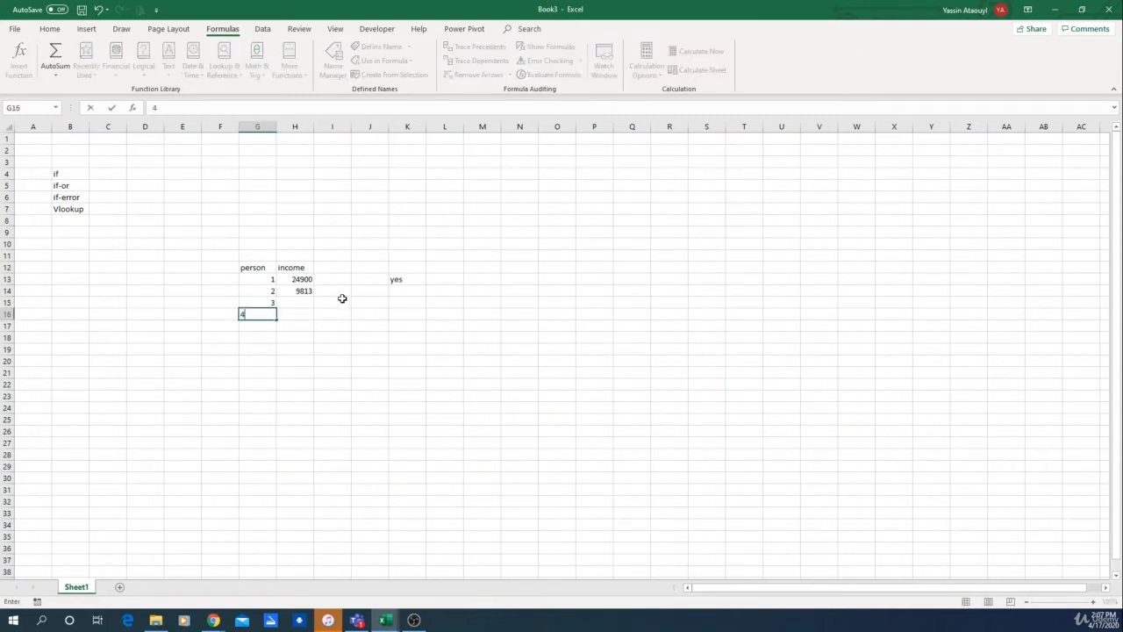
pyautogui.press('Return')
pyautogui.press('Up')
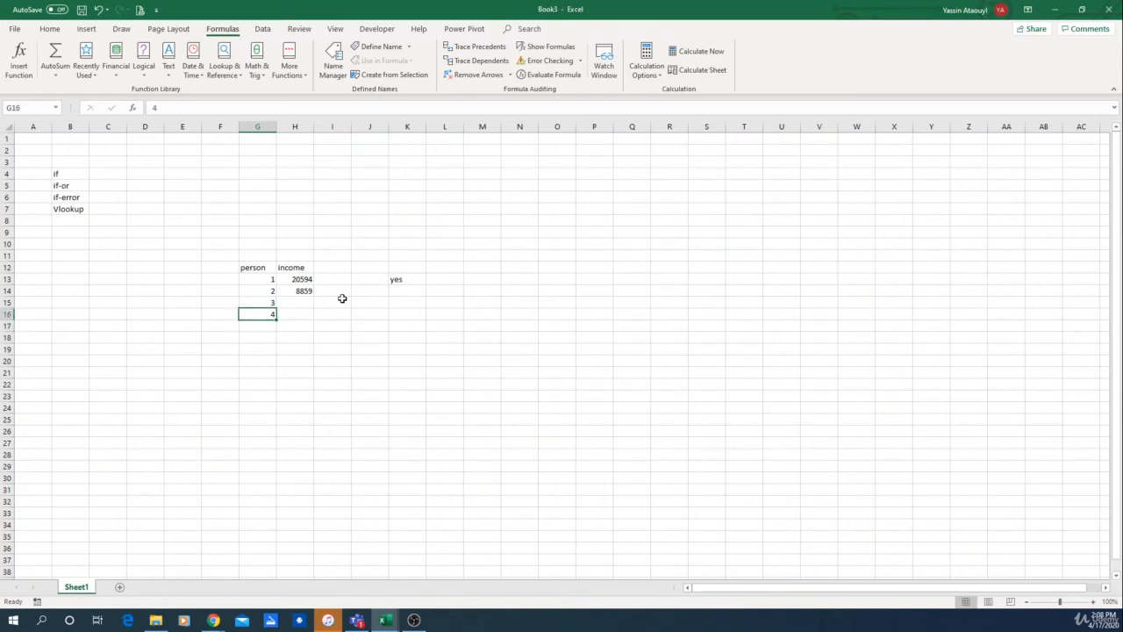
# Step: Fill the random income formula from H14 down to H16 for the added persons
pyautogui.press('Right')
pyautogui.press('Right')
pyautogui.click(303, 289)
pyautogui.moveTo(316, 296); pyautogui.dragTo(308, 316)
pyautogui.click(332, 349)
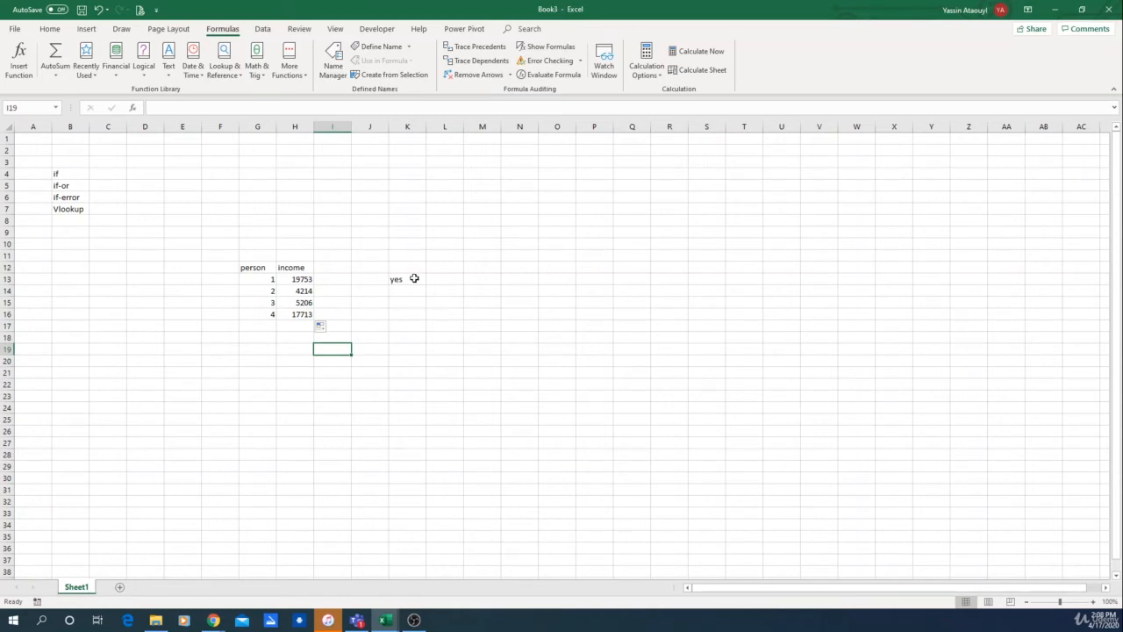
# Step: Start an IF formula in cell K15 with a nested OR whose first condition is H13>H14
pyautogui.click(299, 279)
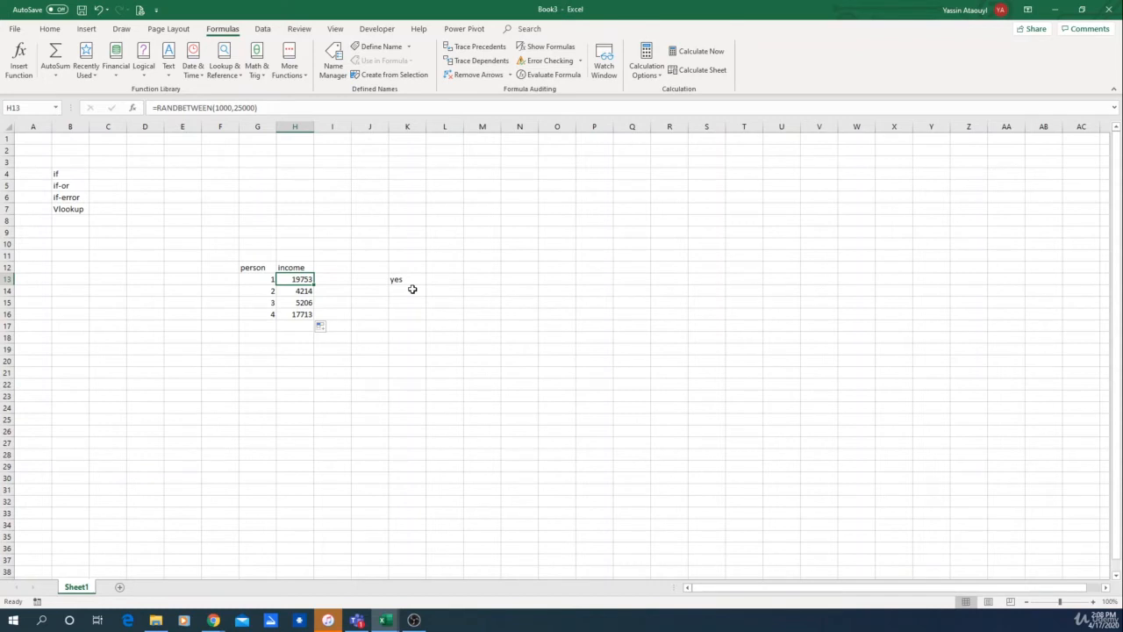
pyautogui.click(401, 279)
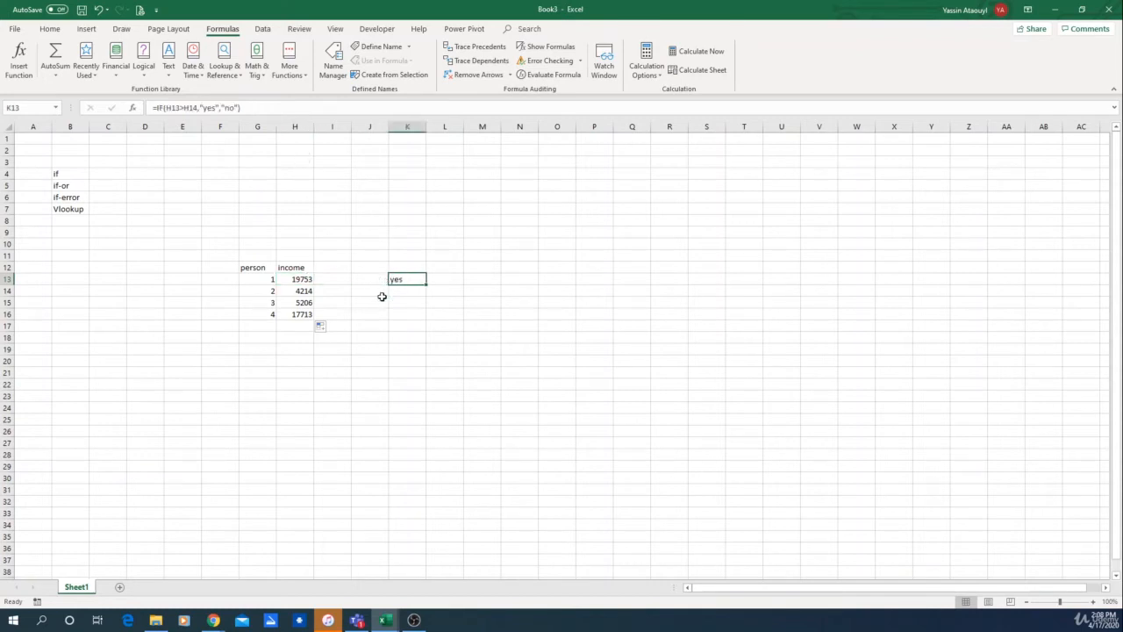
pyautogui.click(407, 300)
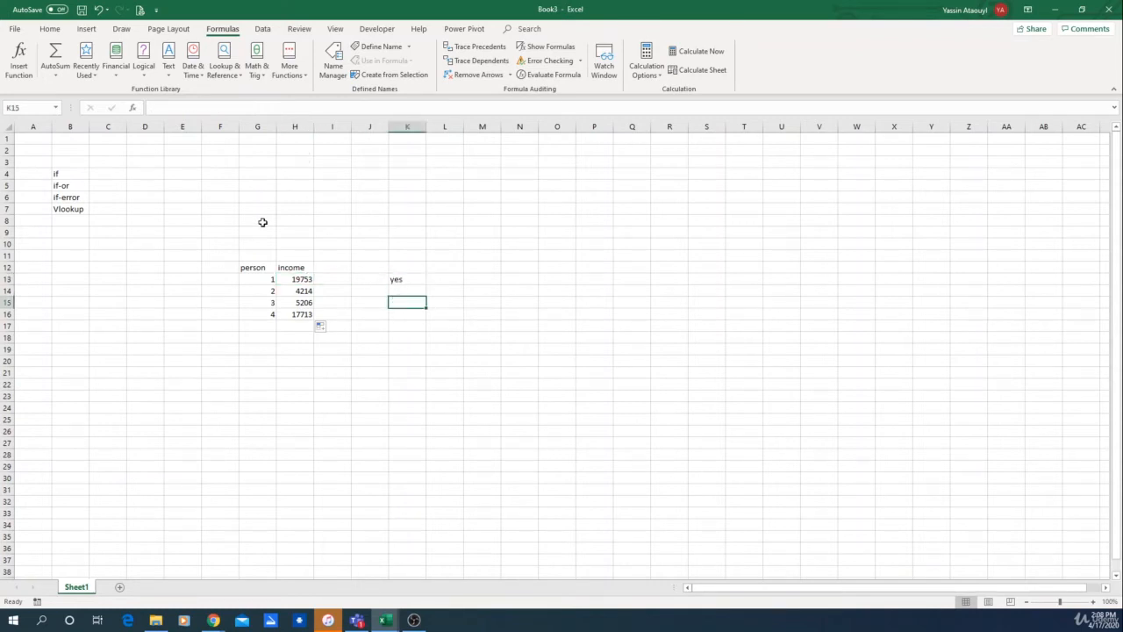
pyautogui.write('=if')
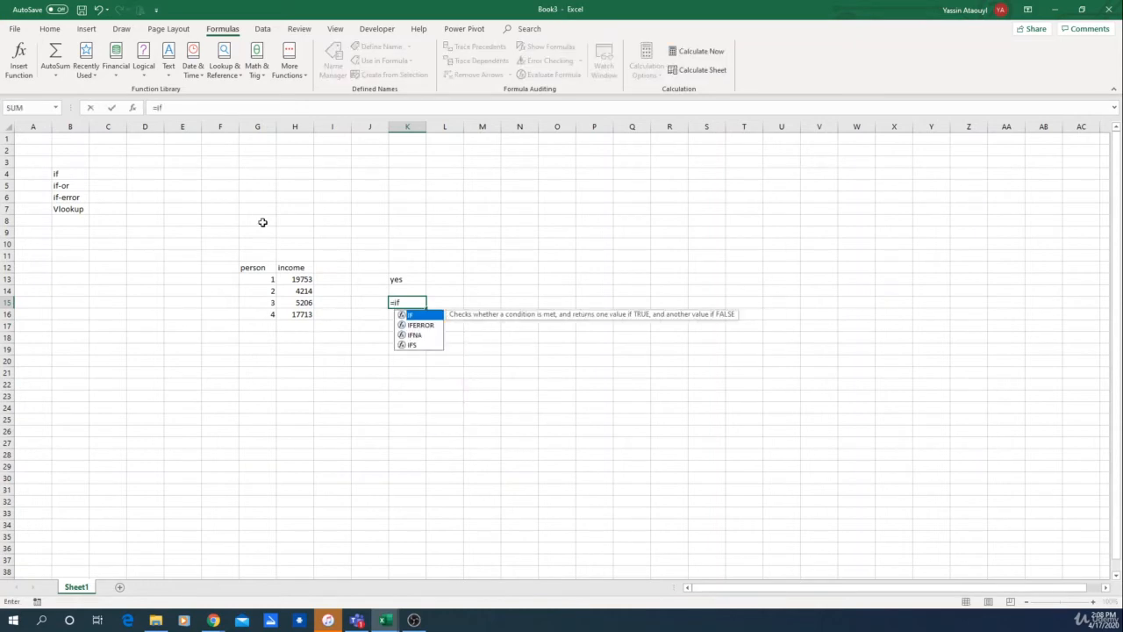
pyautogui.write('(')
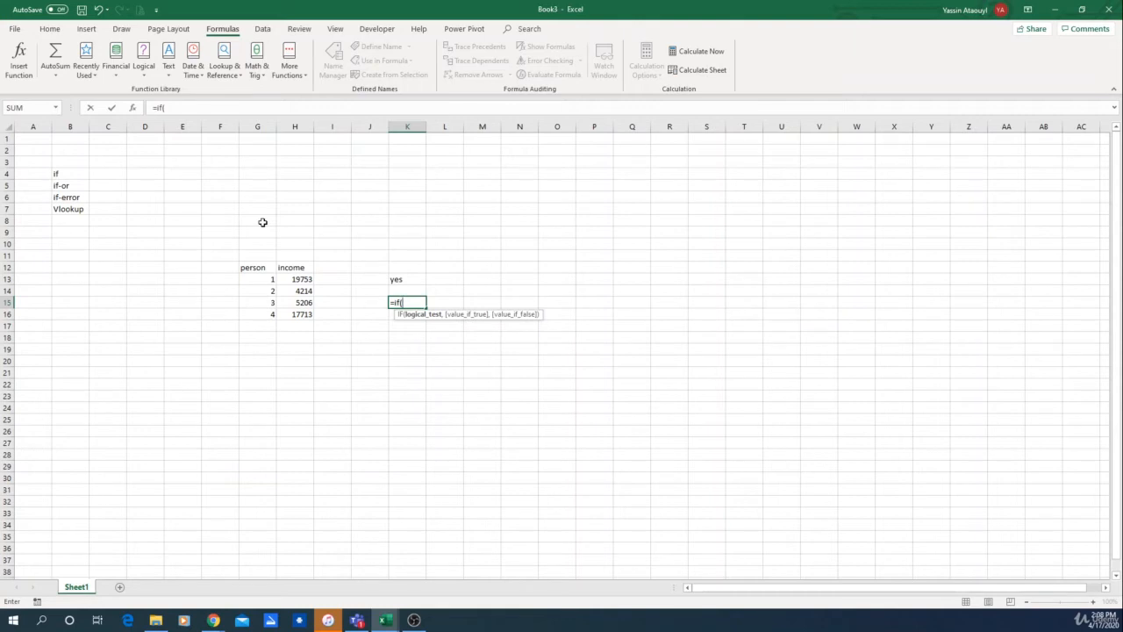
pyautogui.write('or')
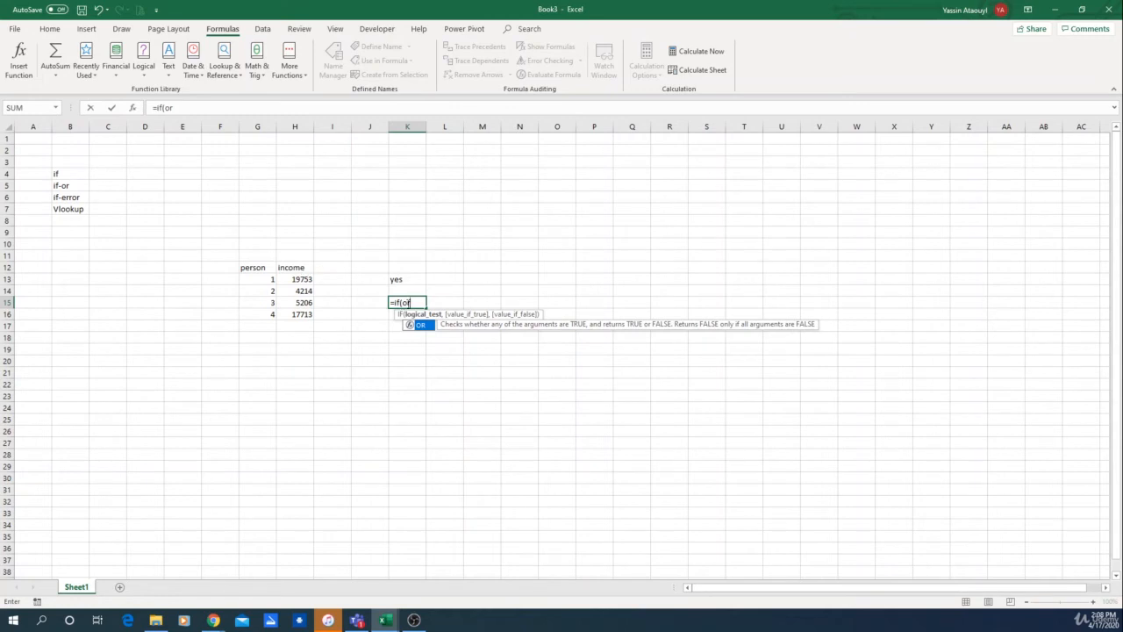
pyautogui.doubleClick(419, 325)
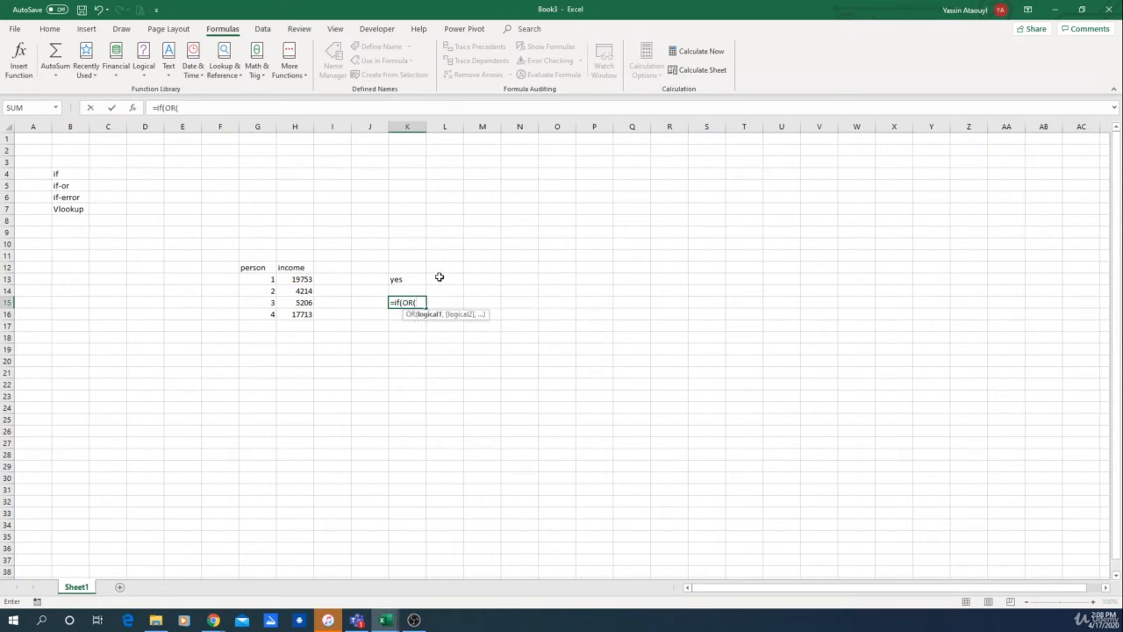
pyautogui.click(302, 279)
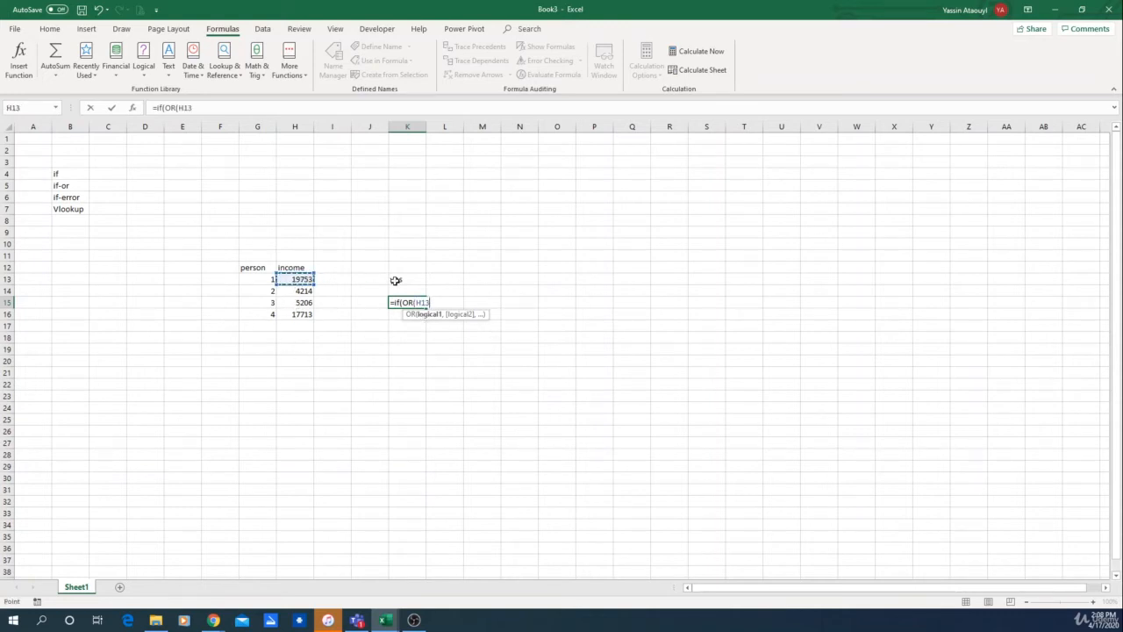
pyautogui.write('>')
pyautogui.click(301, 292)
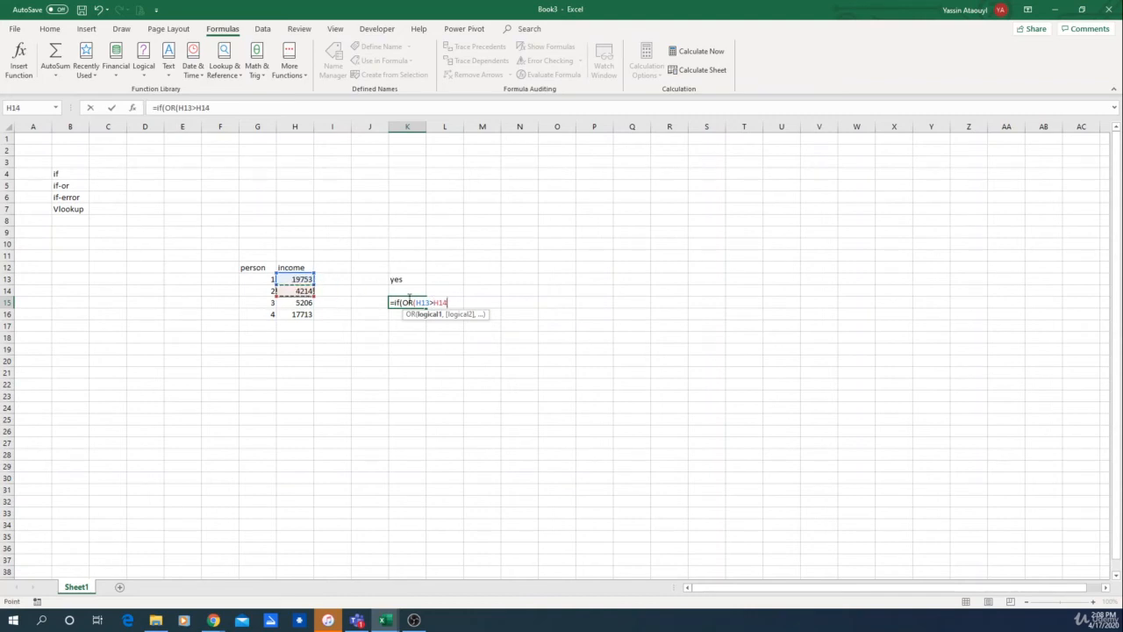
pyautogui.write(',')
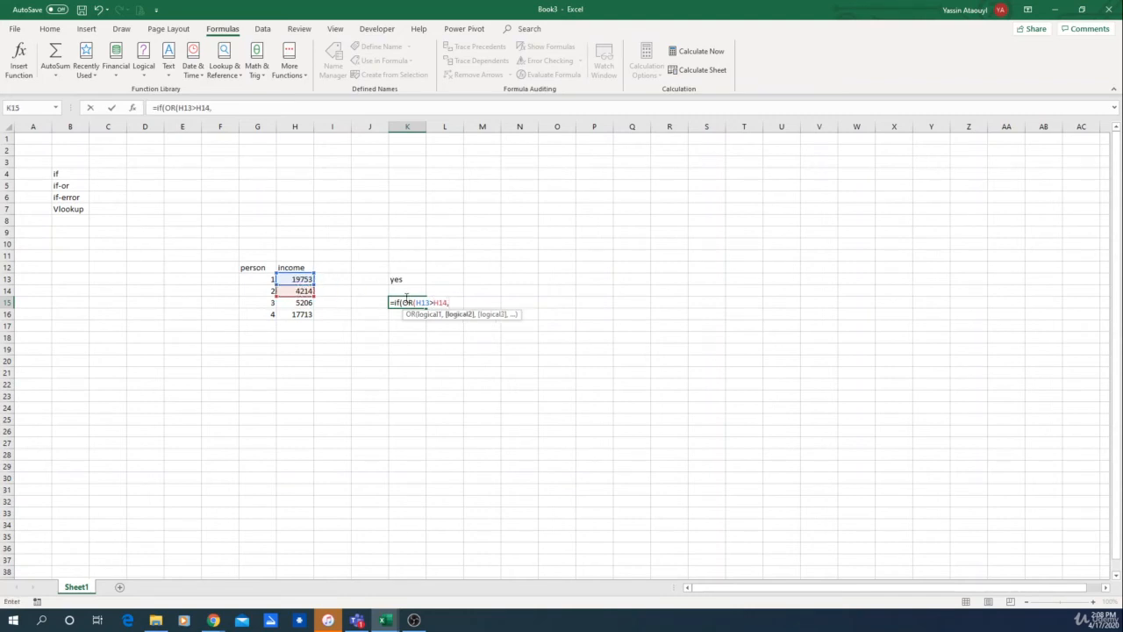
# Step: Add the conditions H13>H15 and H13>H16 to the OR test in K15 and close the OR function
pyautogui.click(298, 279)
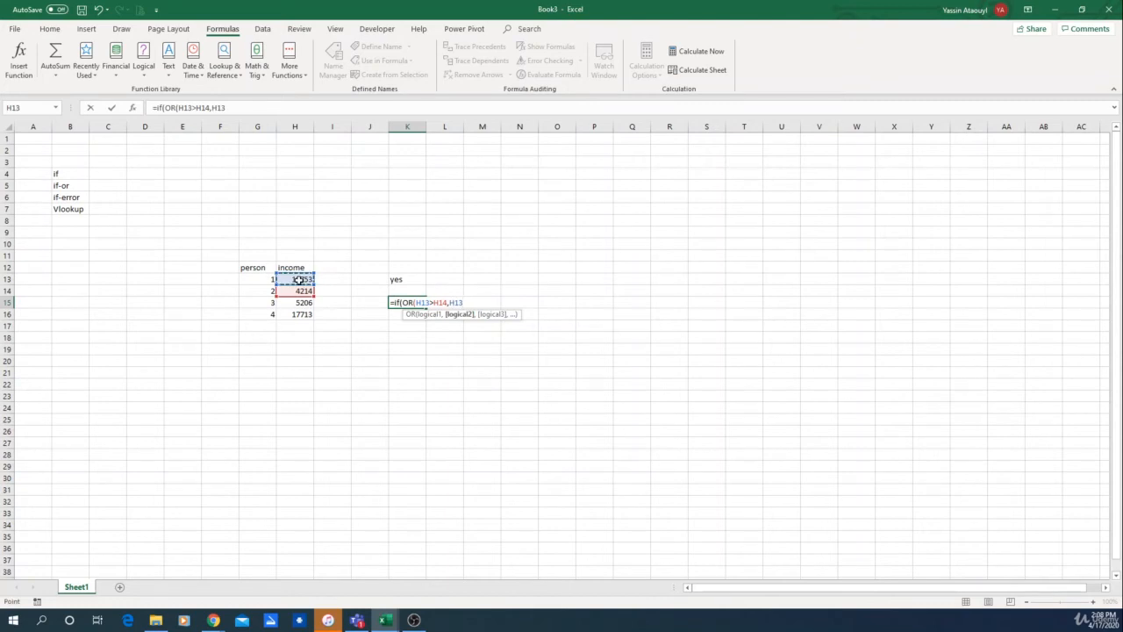
pyautogui.write('>')
pyautogui.click(299, 303)
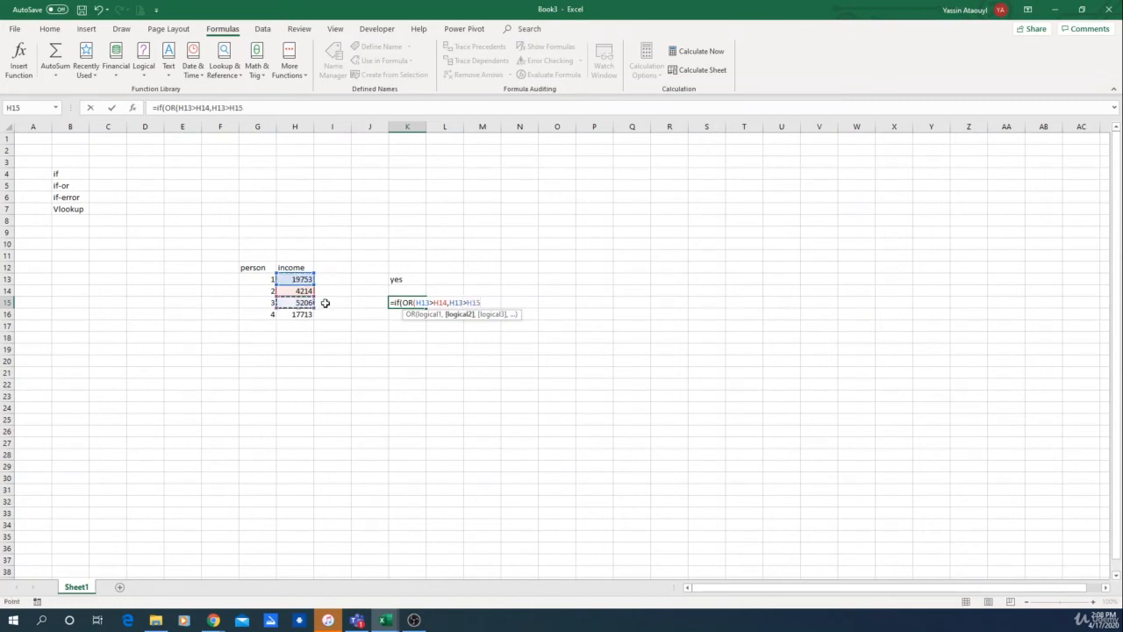
pyautogui.write(',')
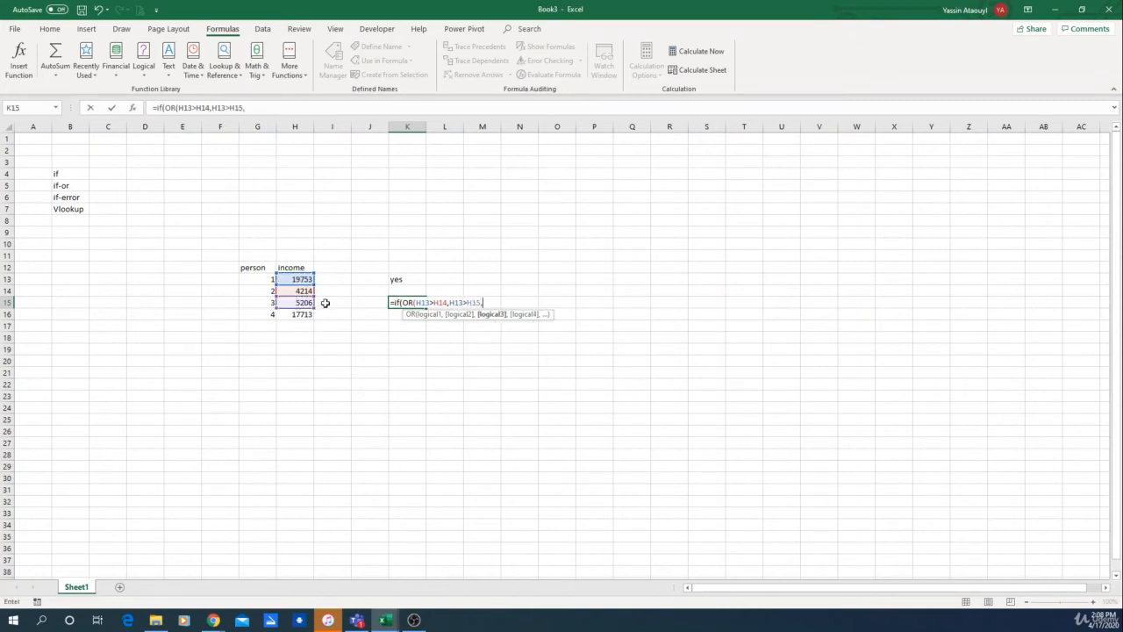
pyautogui.click(305, 278)
pyautogui.write('>')
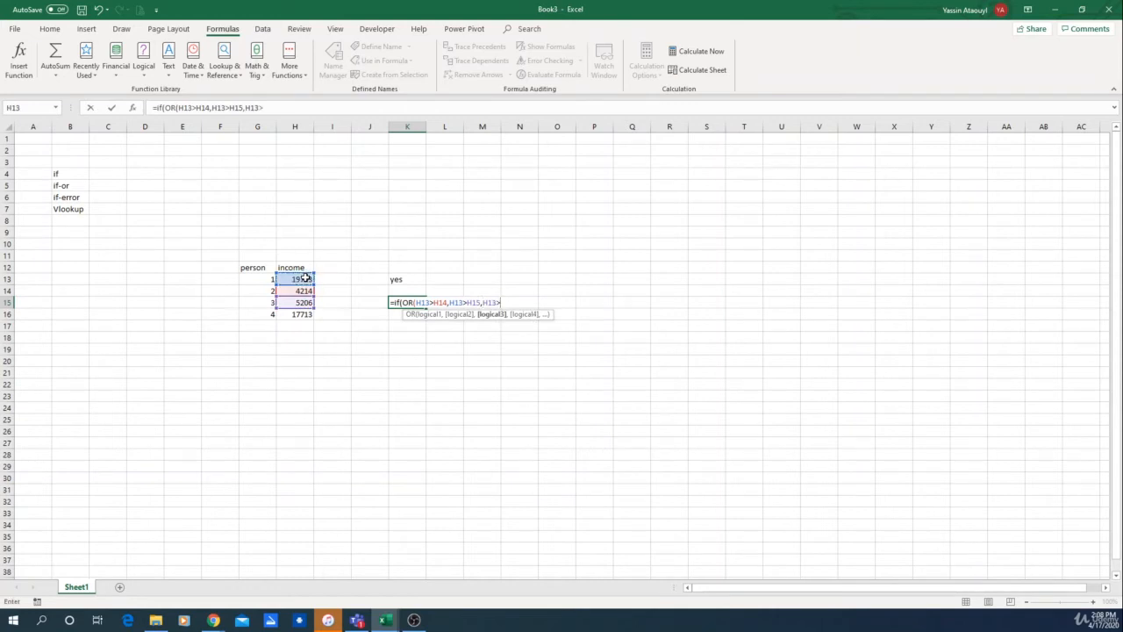
pyautogui.click(299, 316)
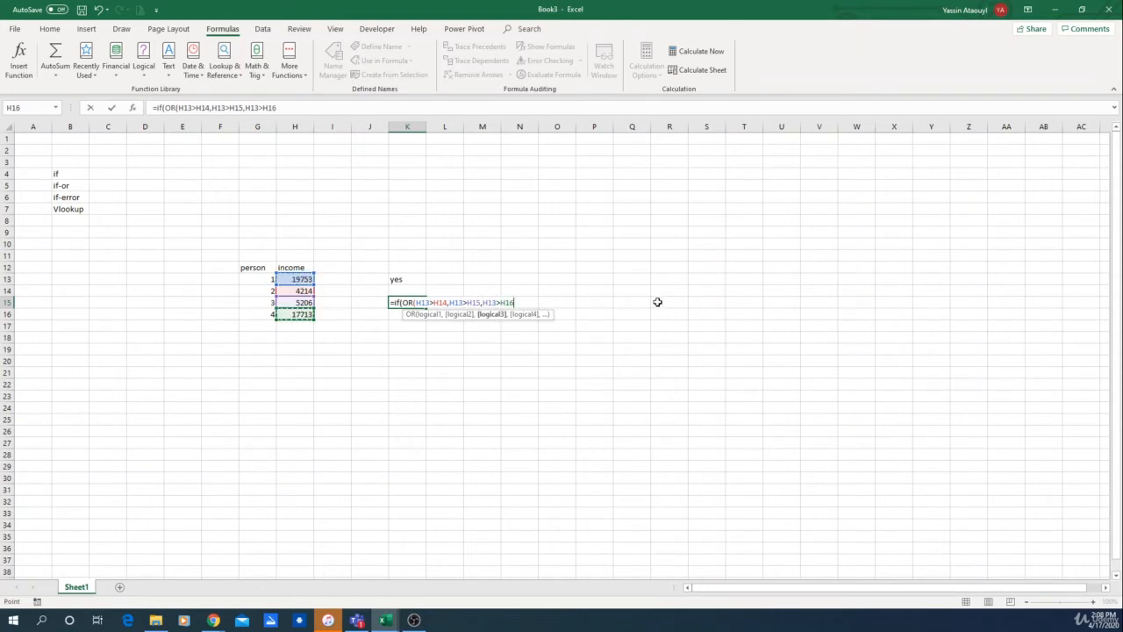
pyautogui.write(')')
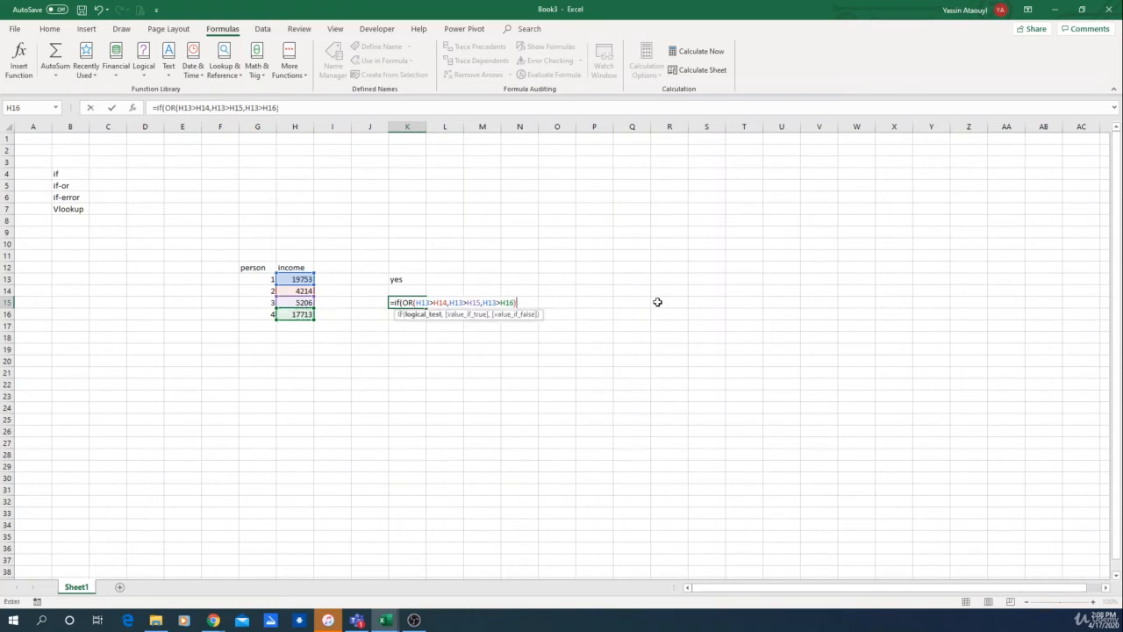
pyautogui.write(',')
# Step: Complete the IF-OR formula in K15 with "yes" as the value if true and "no" as the value if false
pyautogui.write('yes"')
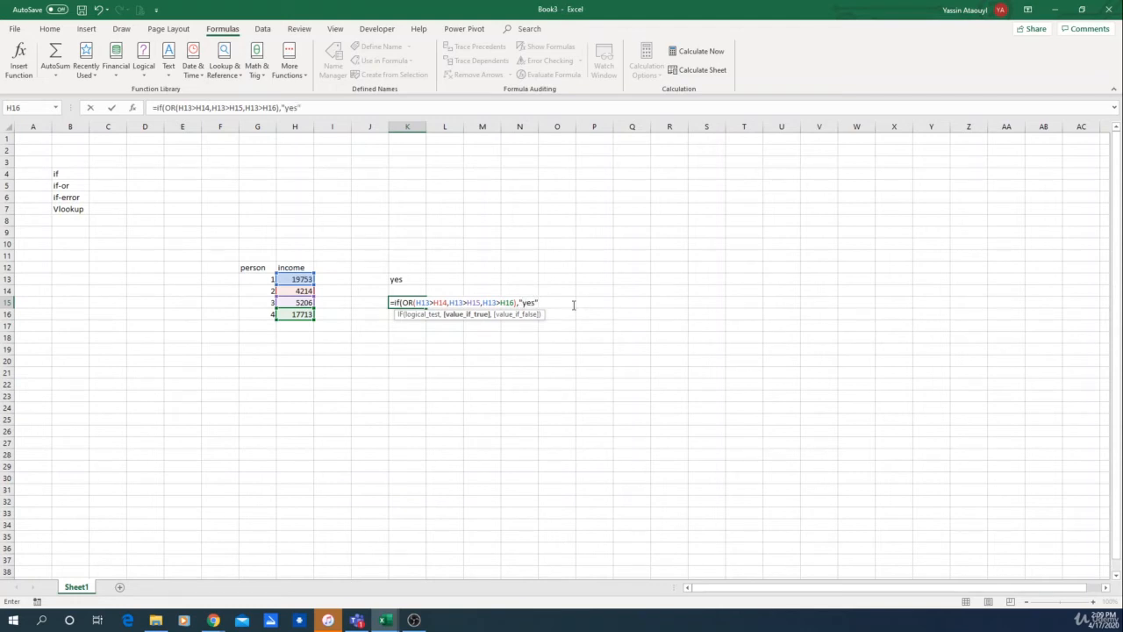
pyautogui.write(',"no")')
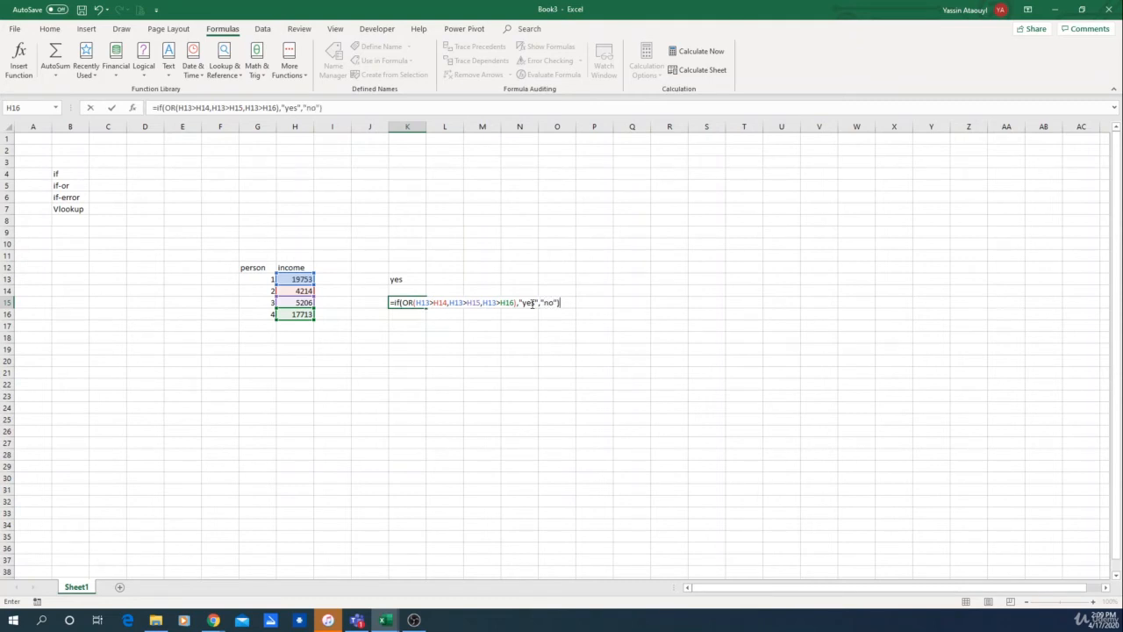
pyautogui.press('Return')
pyautogui.click(404, 302)
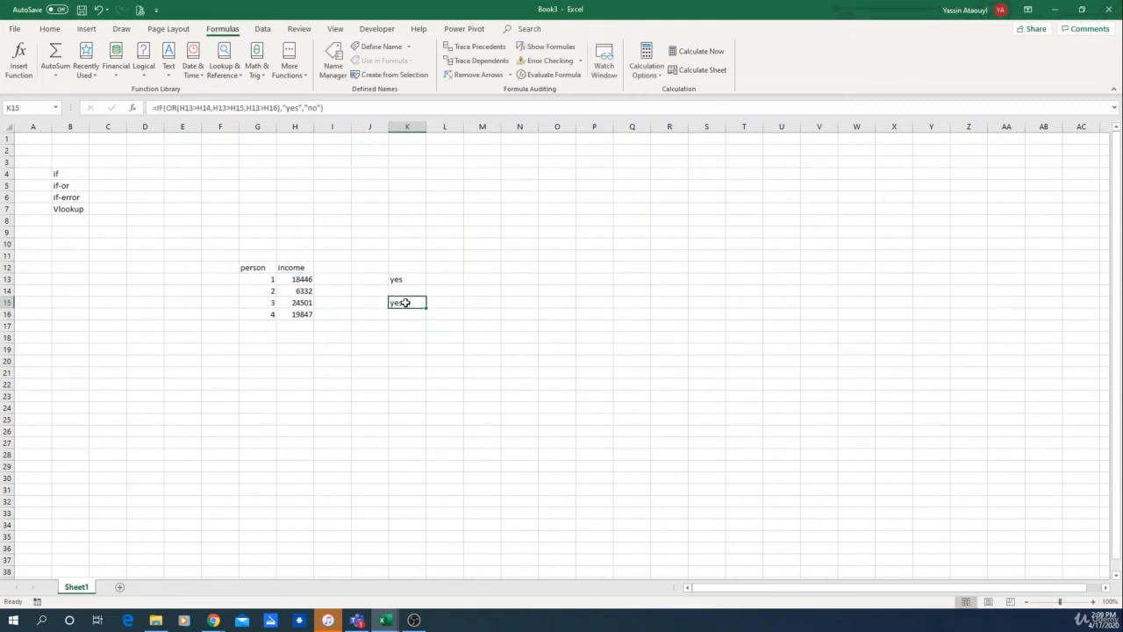
# Step: Recalculate the sheet repeatedly from an empty cell to compare the IF-OR result with the four incomes
pyautogui.click(306, 279)
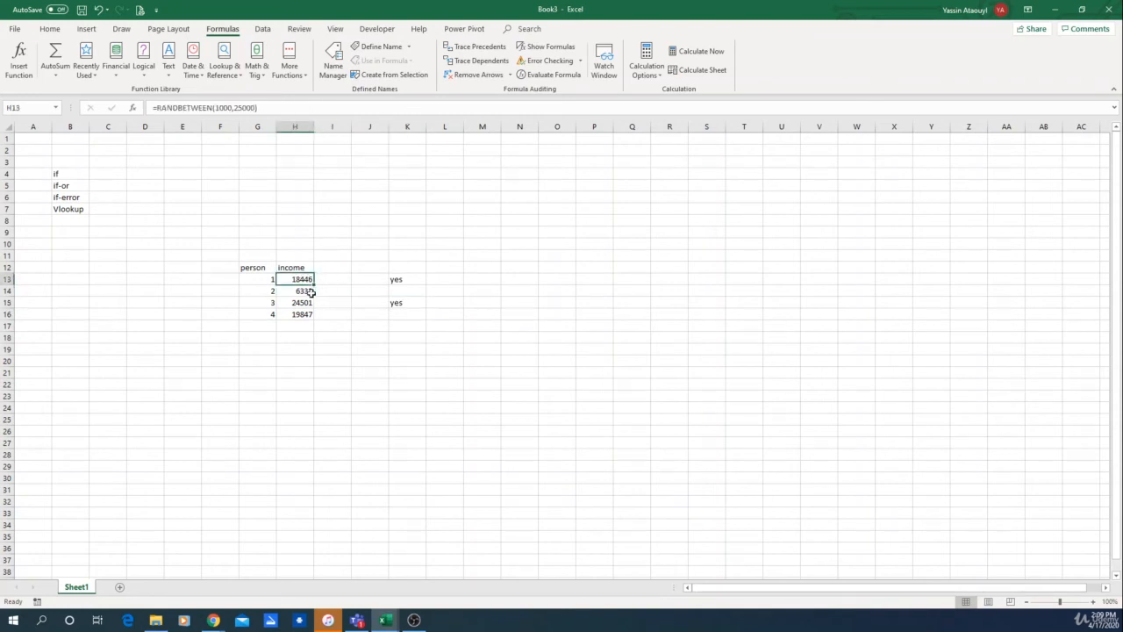
pyautogui.click(371, 356)
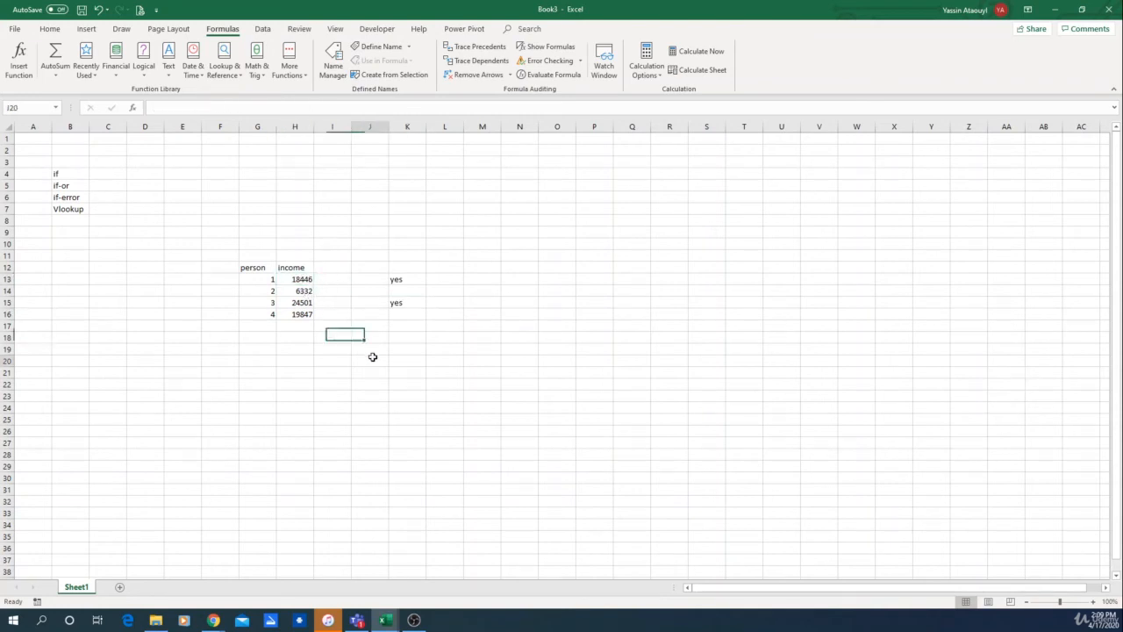
pyautogui.press('F9')
pyautogui.press('F9')
pyautogui.press('F9')
pyautogui.press('F9')
pyautogui.press('F9')
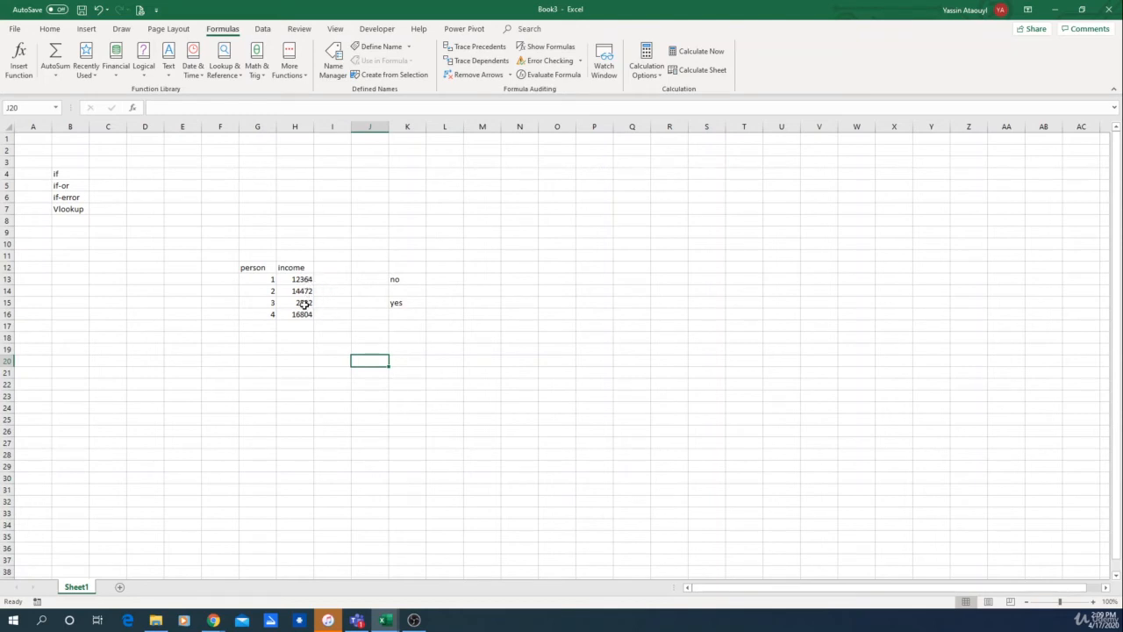
pyautogui.click(395, 344)
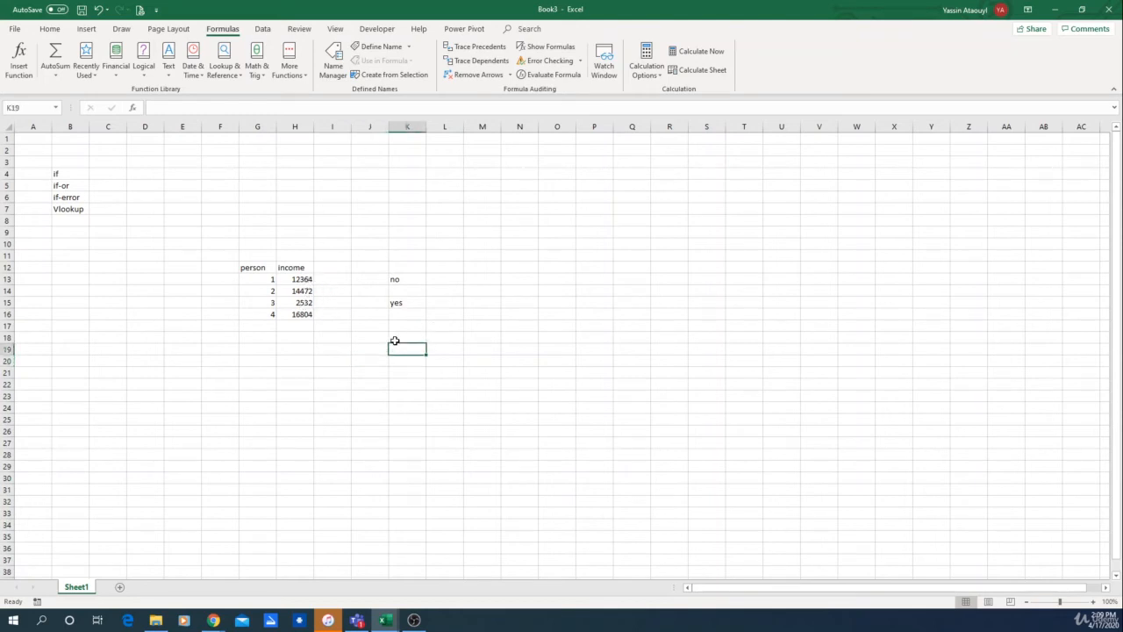
pyautogui.press('F9')
pyautogui.press('F9')
pyautogui.press('F9')
pyautogui.press('F9')
# Step: Enter the number 5 in cell H19 and the letter a in cell I19
pyautogui.click(288, 350)
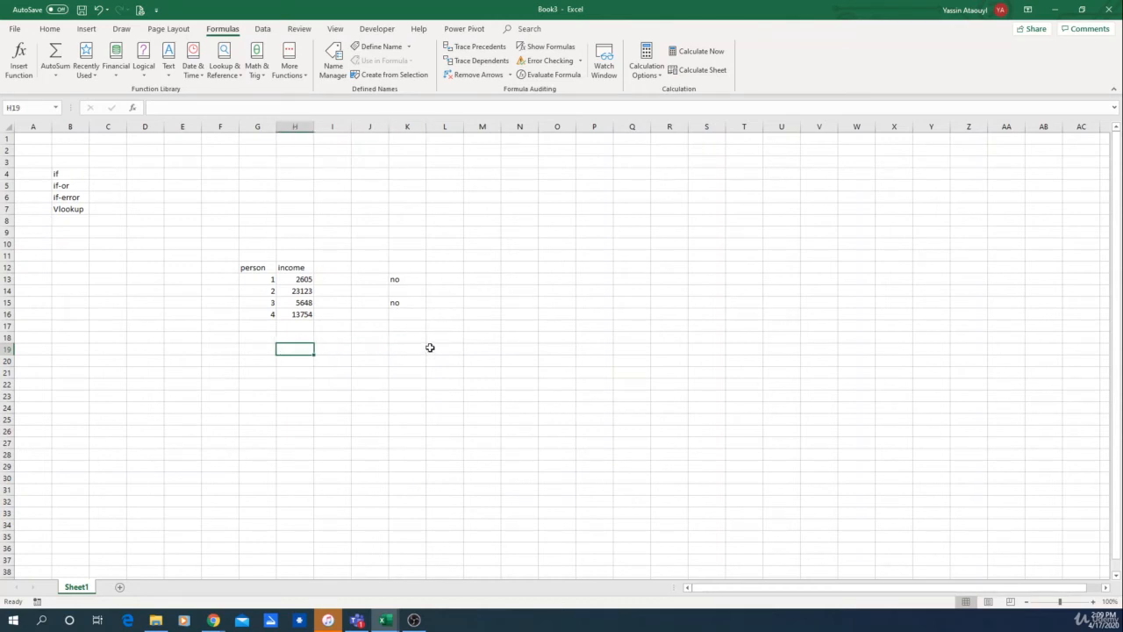
pyautogui.write('5')
pyautogui.press('Tab')
pyautogui.write('a')
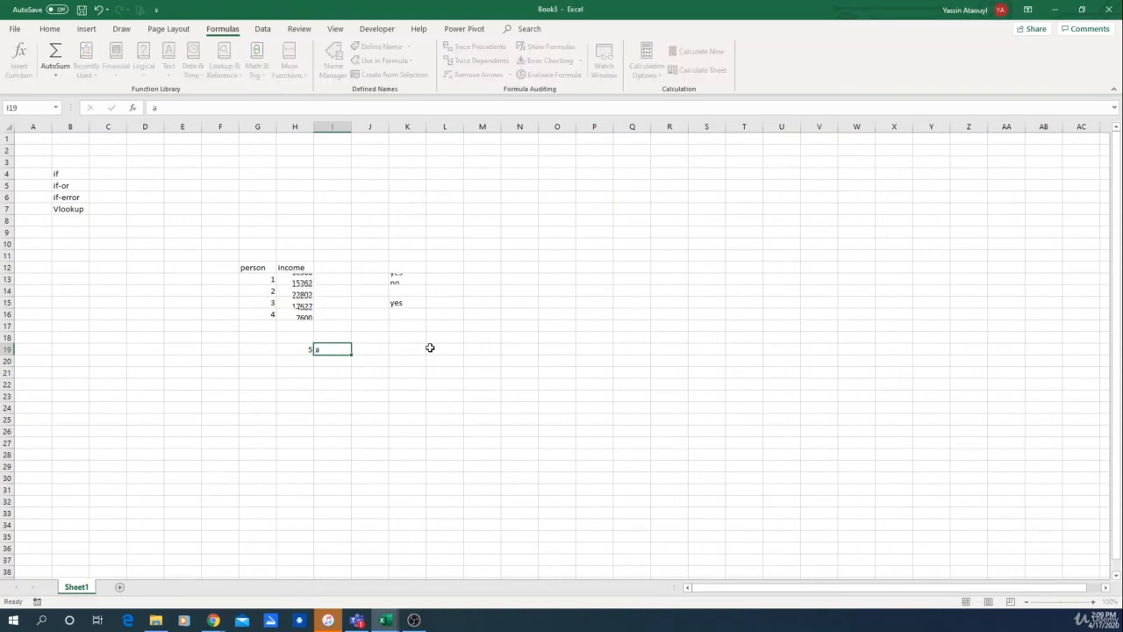
pyautogui.press('Tab')
pyautogui.press('Tab')
# Step: Enter a formula in cell K19 that multiplies H19 by I19
pyautogui.write('=')
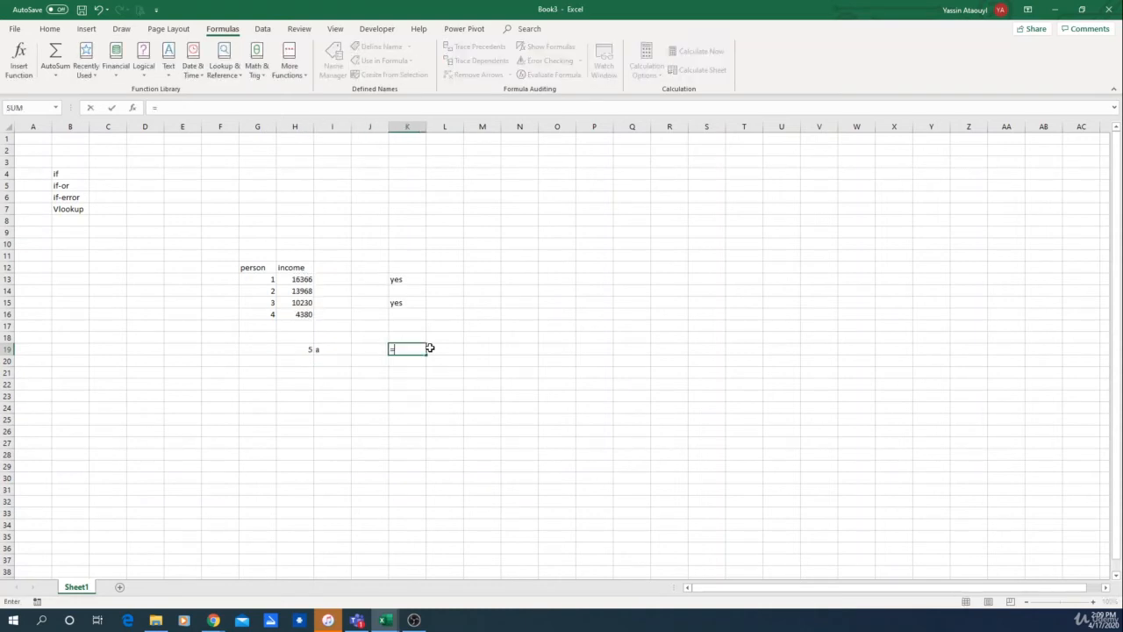
pyautogui.press('Left')
pyautogui.press('Left')
pyautogui.press('Left')
pyautogui.write('*')
pyautogui.press('Left')
pyautogui.press('Left')
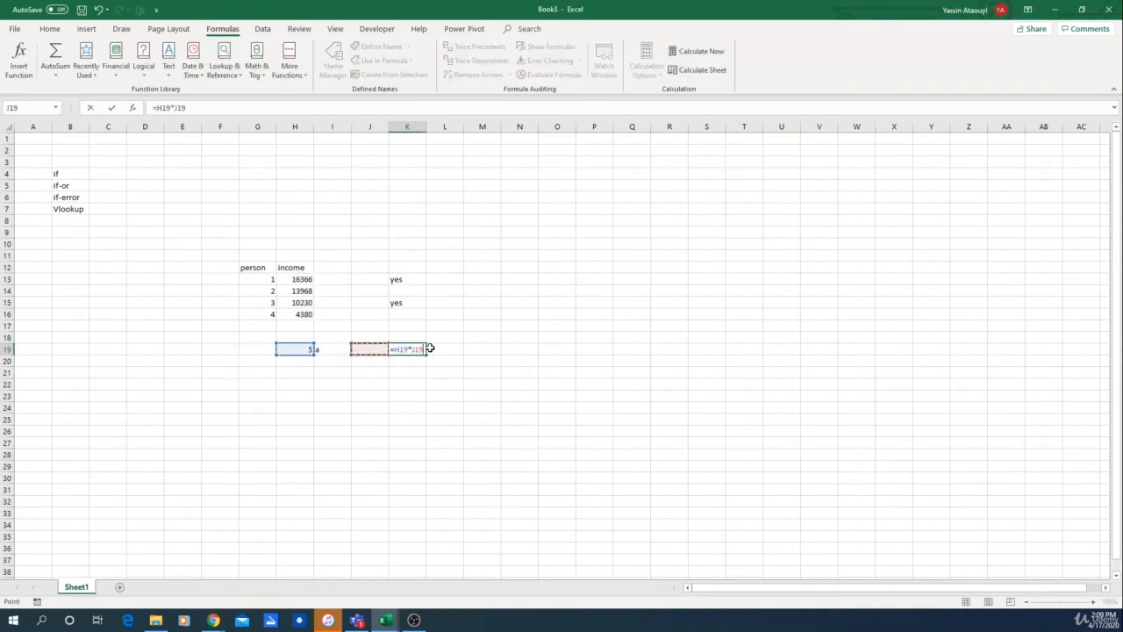
pyautogui.press('Return')
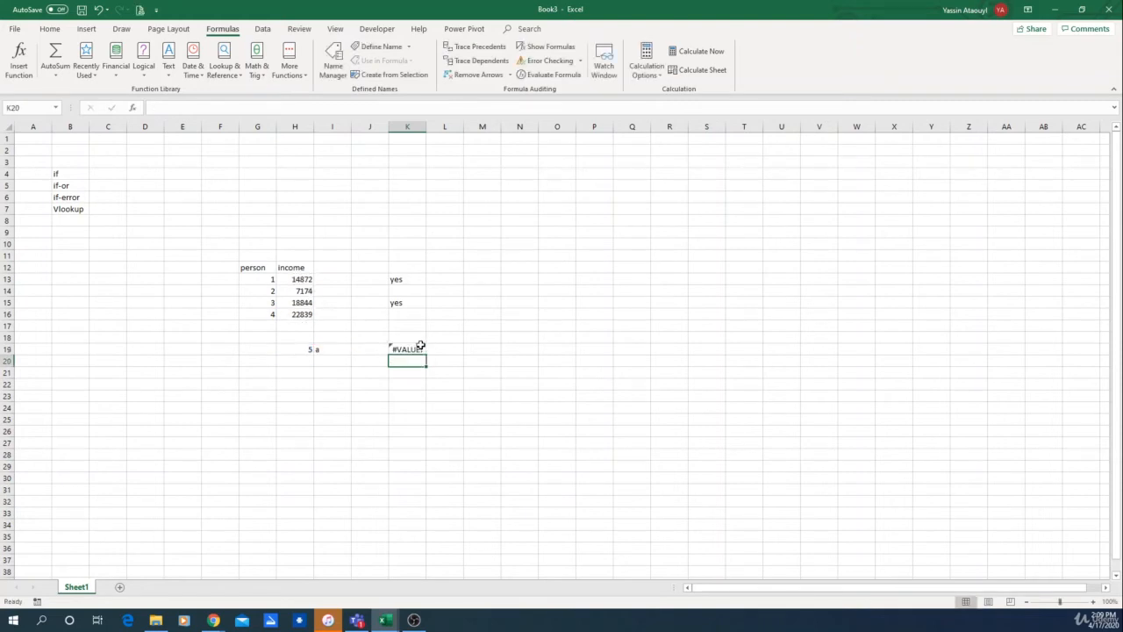
# Step: Wrap the multiplication in cell K19 in an IFERROR function that returns "error" if the calculation fails
pyautogui.click(419, 350)
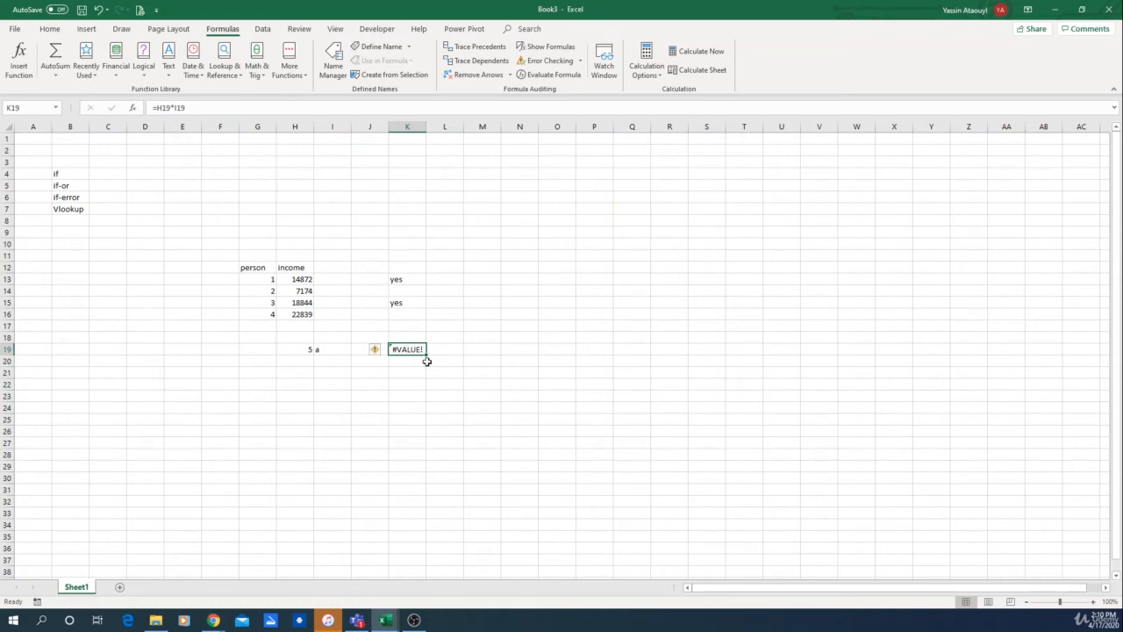
pyautogui.click(227, 107)
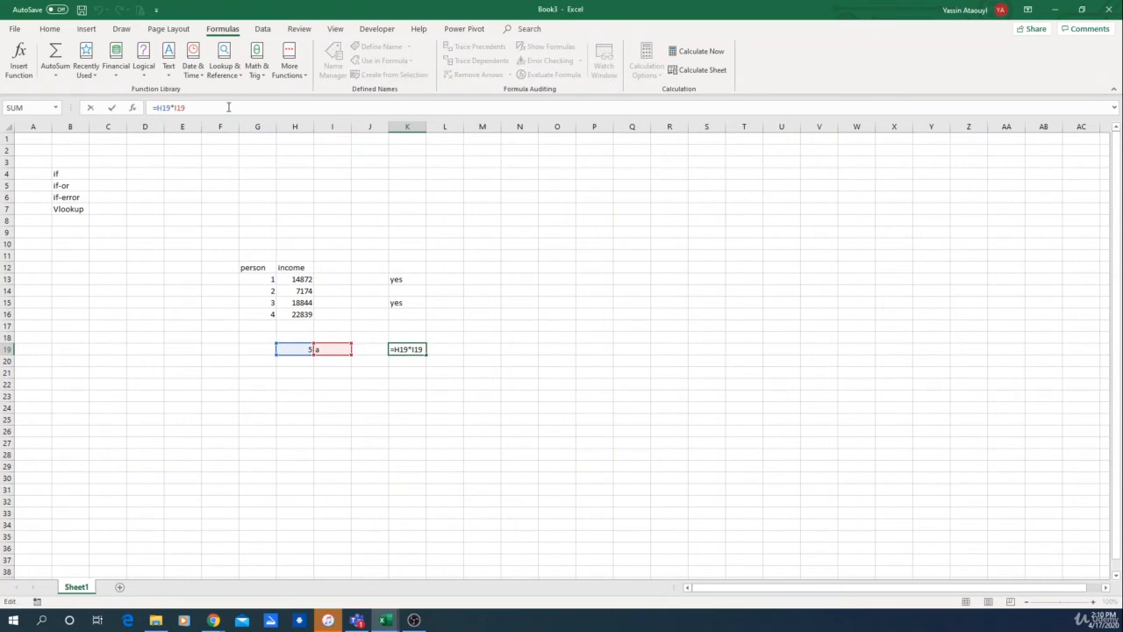
pyautogui.write('if')
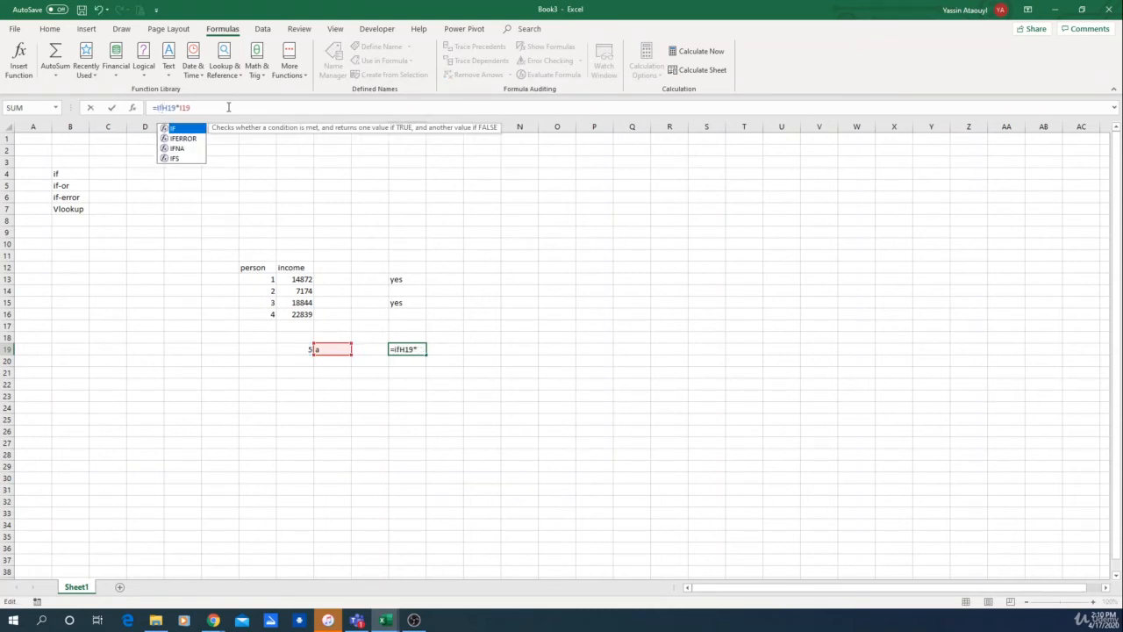
pyautogui.doubleClick(187, 142)
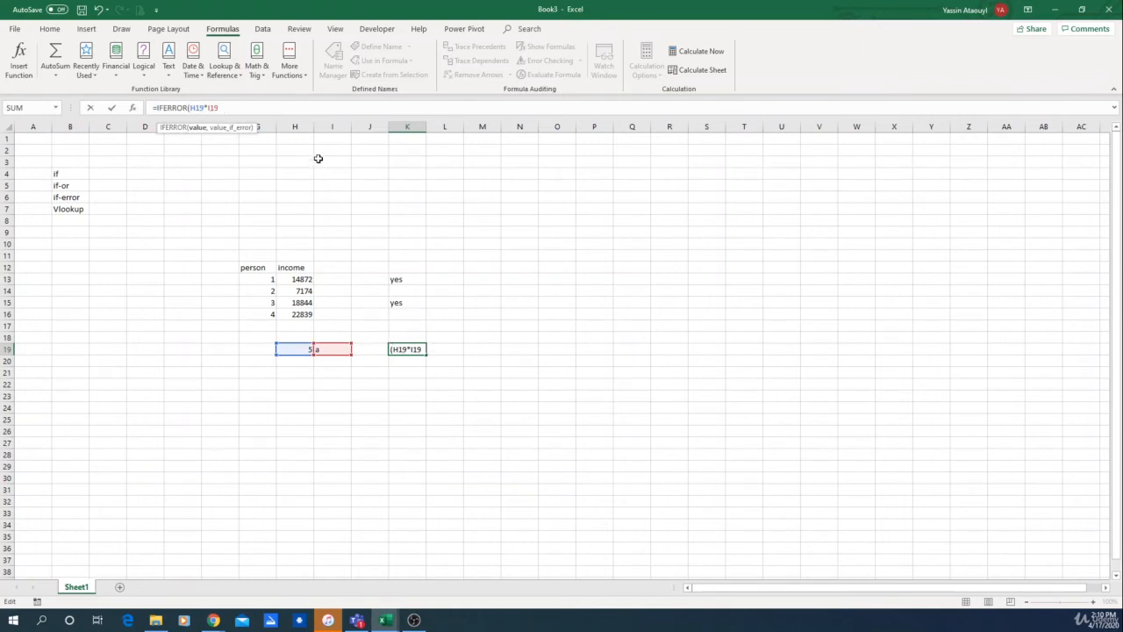
pyautogui.write(',"error")')
pyautogui.press('Return')
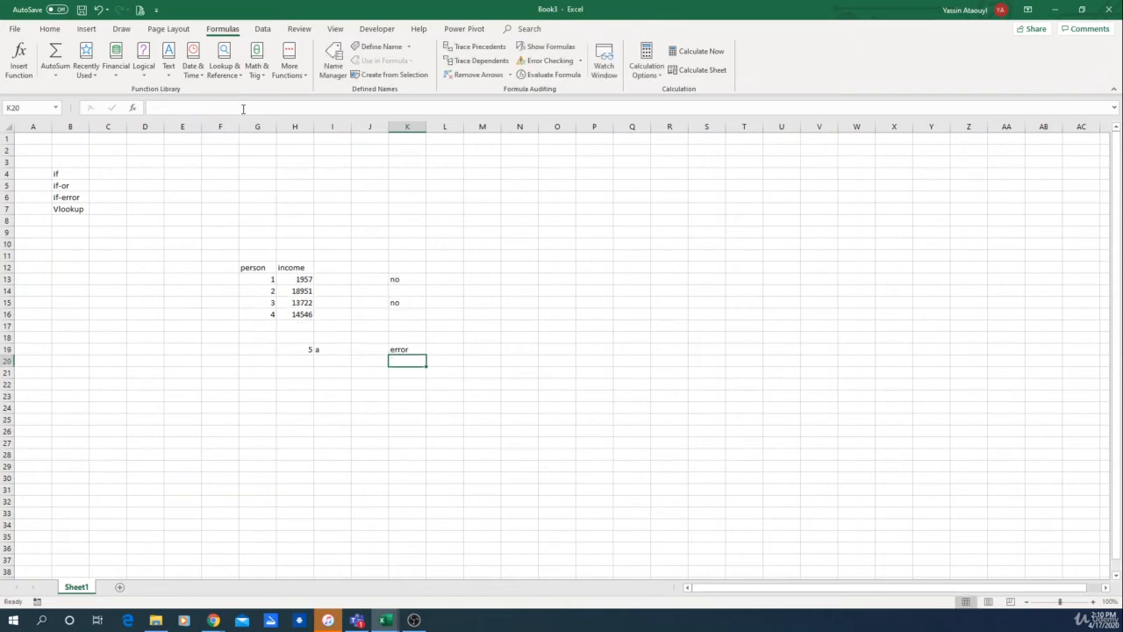
pyautogui.click(397, 351)
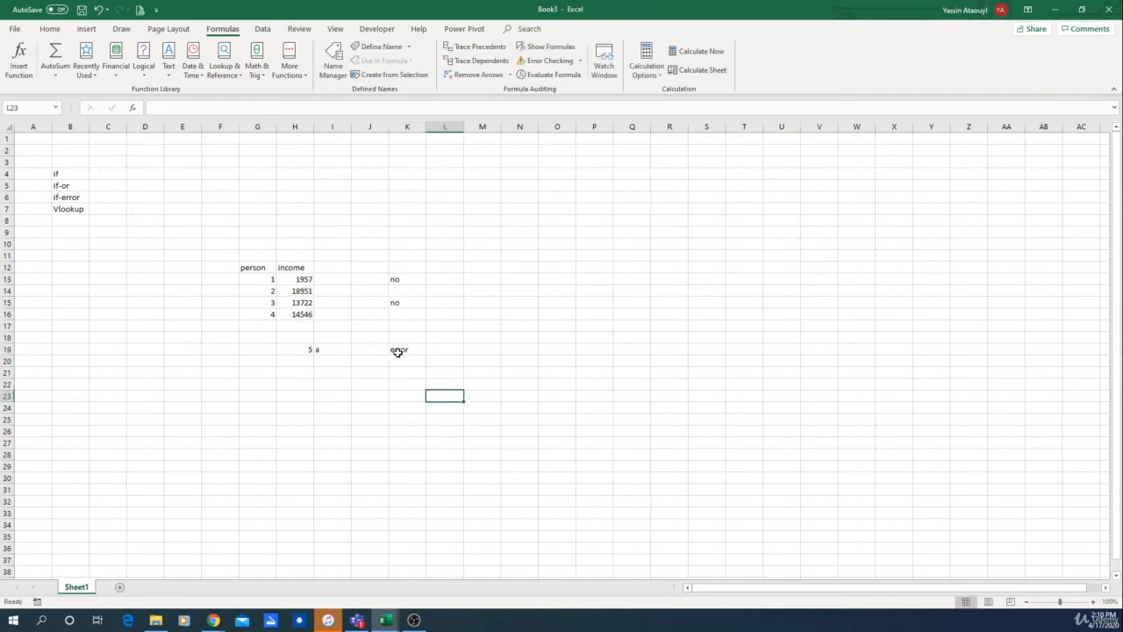
# Step: Test the IFERROR formula by setting cell I19 to 6 and back to the letter a
pyautogui.click(319, 350)
pyautogui.write('6')
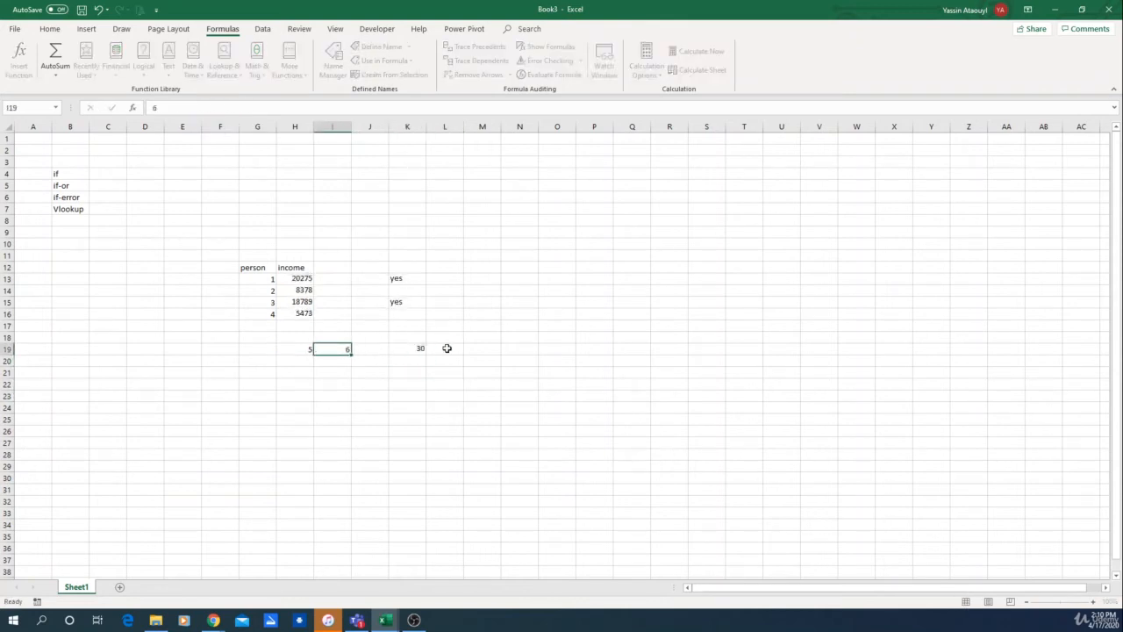
pyautogui.press('Return')
pyautogui.click(342, 349)
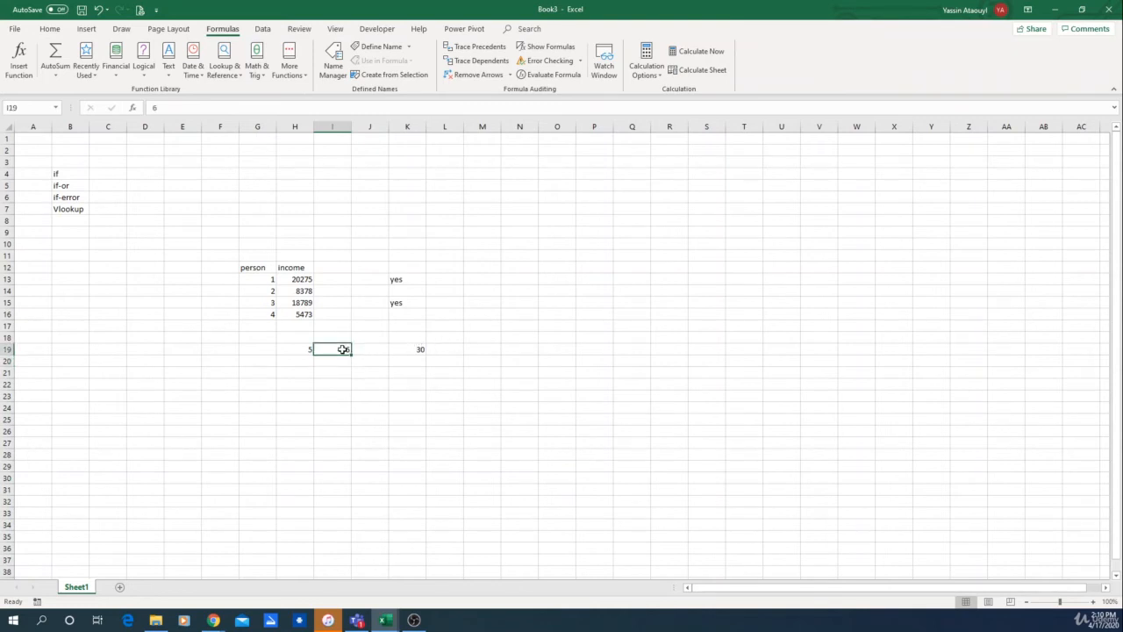
pyautogui.write('a')
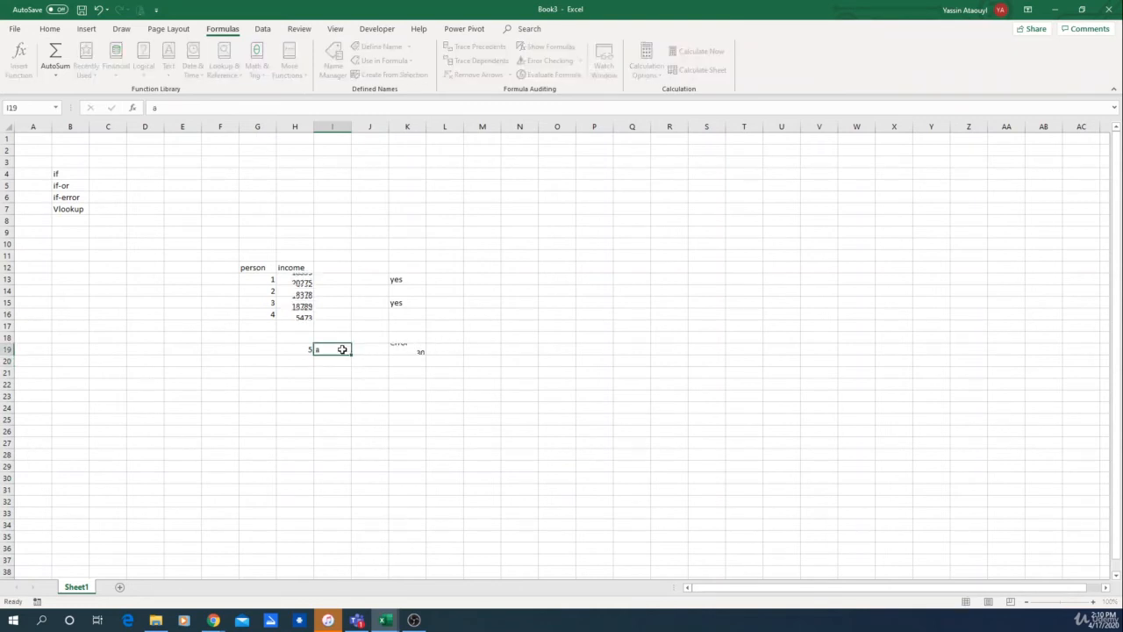
pyautogui.press('Return')
# Step: Change the IFERROR fallback text in cell K19 to "this is an error"
pyautogui.click(406, 349)
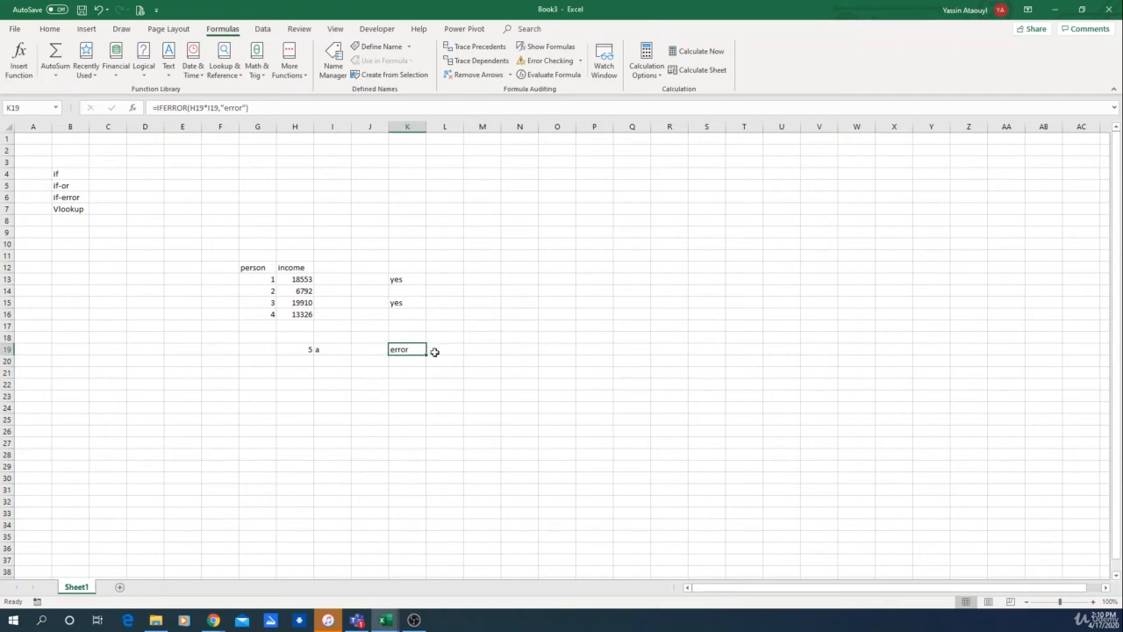
pyautogui.click(238, 107)
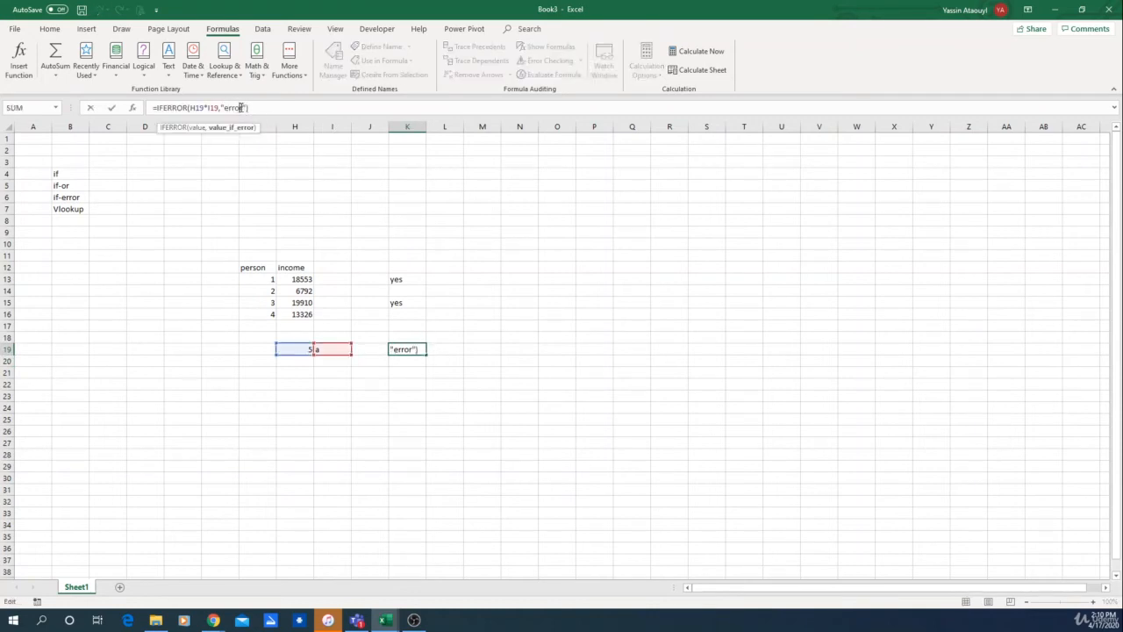
pyautogui.write('this is an')
pyautogui.press('Return')
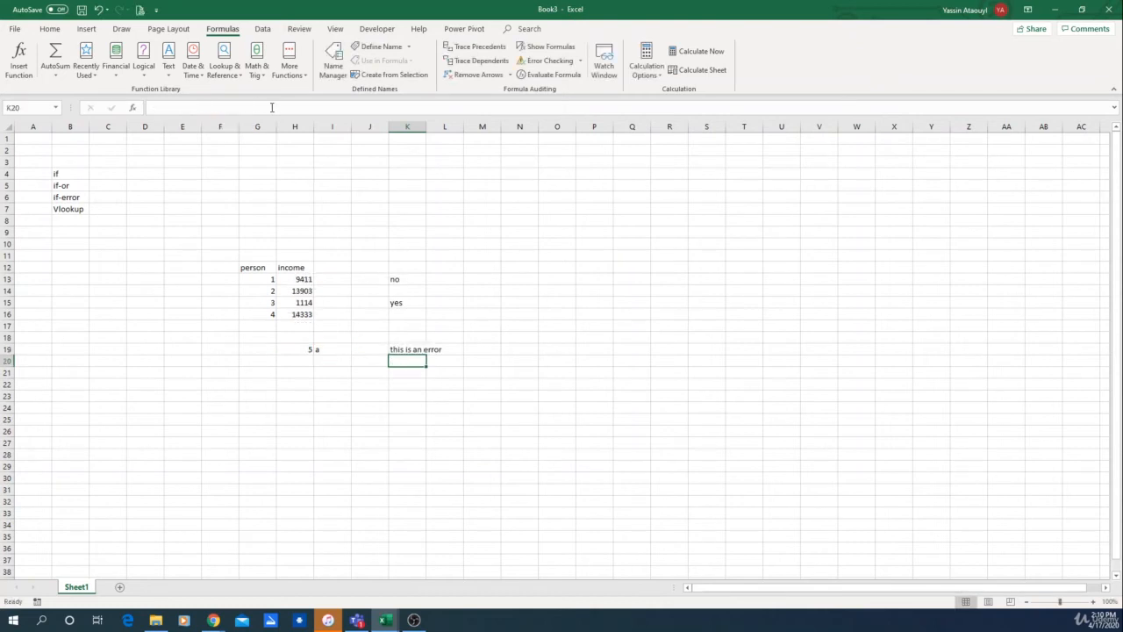
pyautogui.click(409, 349)
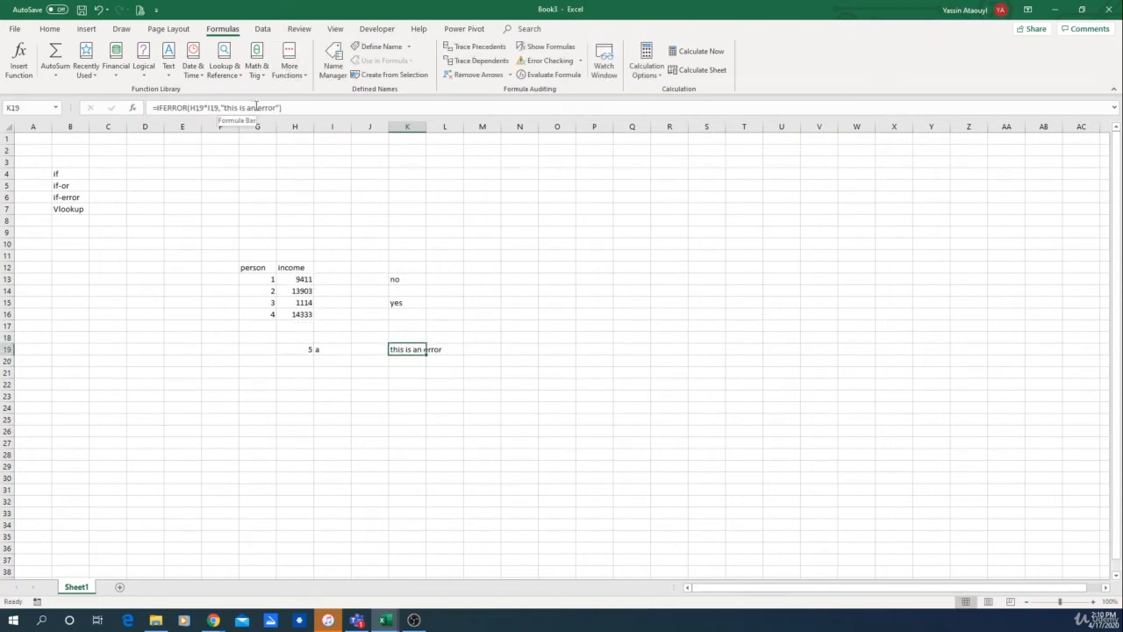
pyautogui.click(444, 383)
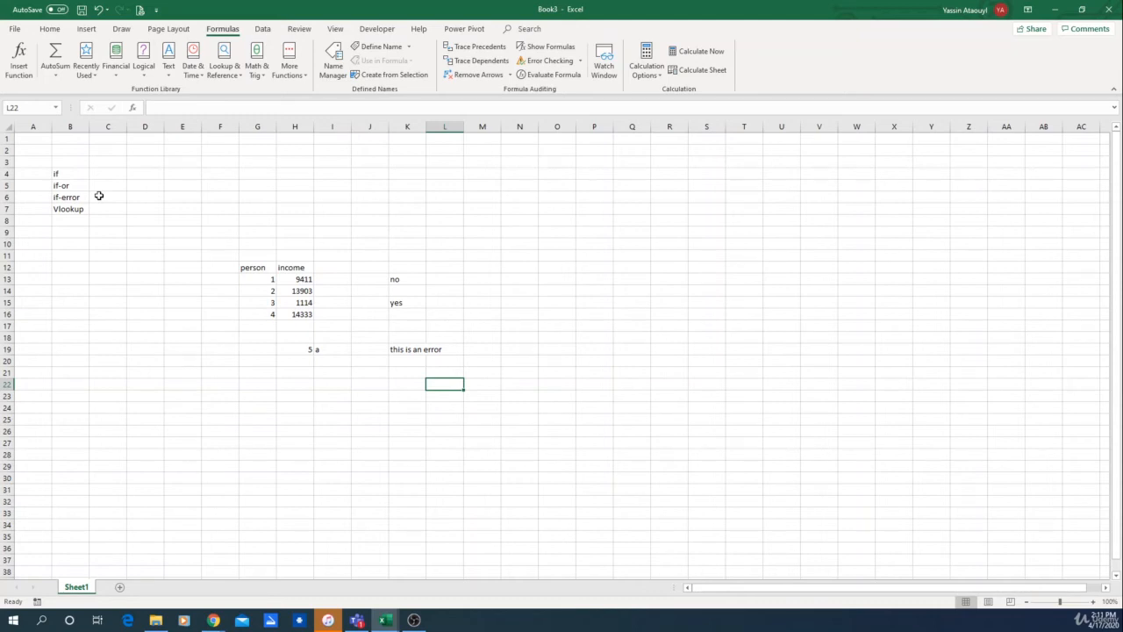
# Step: Clear the contents of the range F9:N33, keeping the list of function names in column B
pyautogui.moveTo(221, 233); pyautogui.dragTo(515, 517)
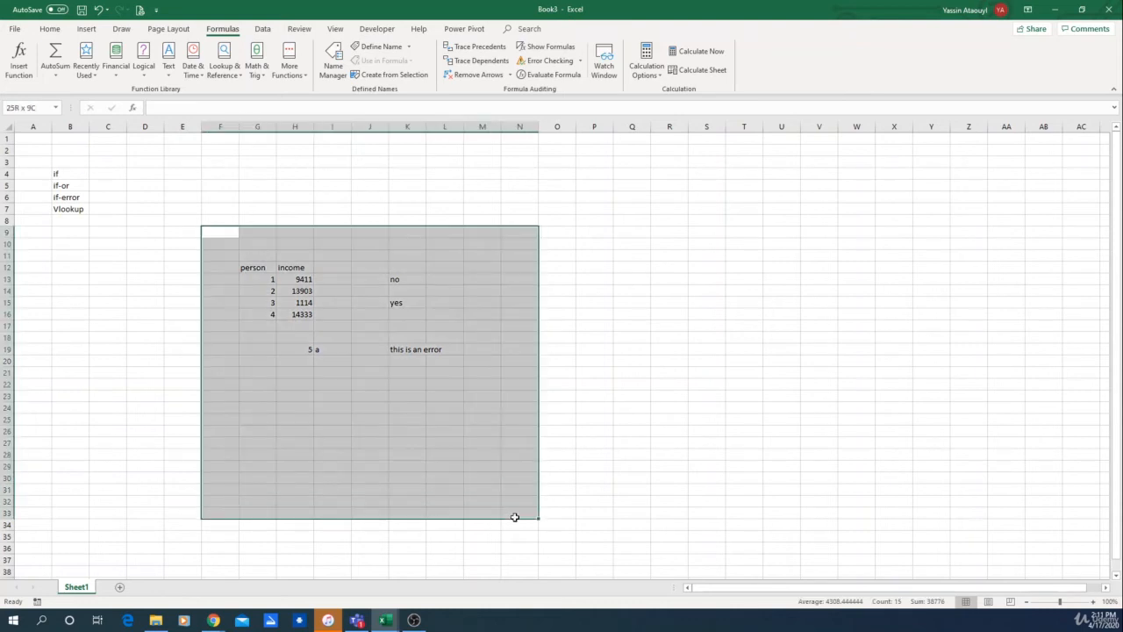
pyautogui.press('Delete')
pyautogui.click(56, 211)
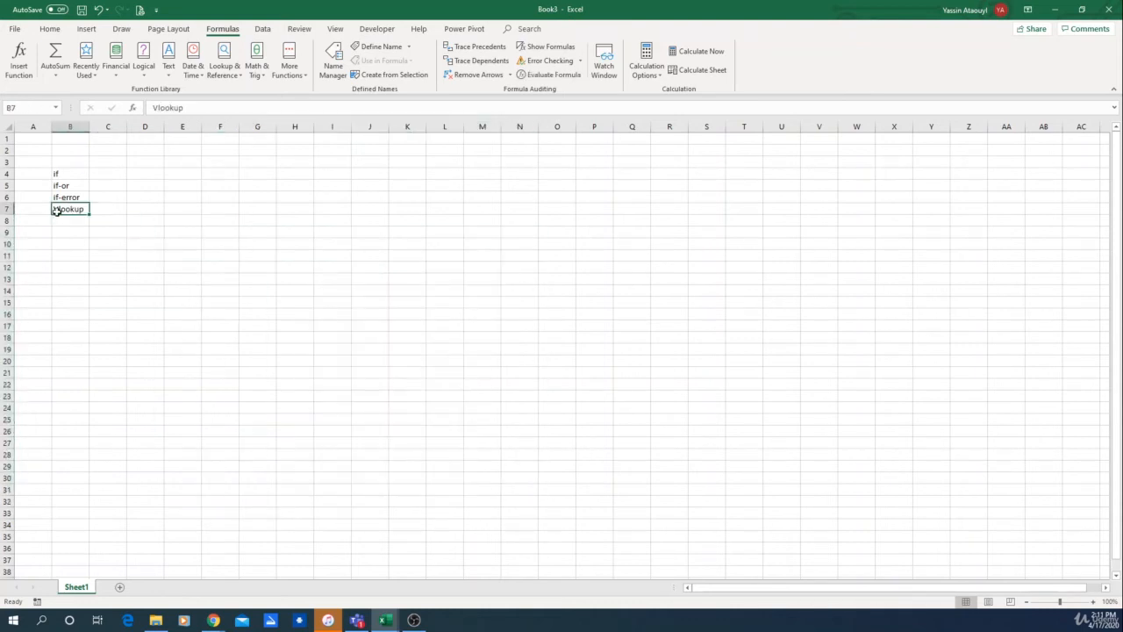
# Step: Enter the numbers 1 to 4 down cells M11 to M14
pyautogui.click(408, 327)
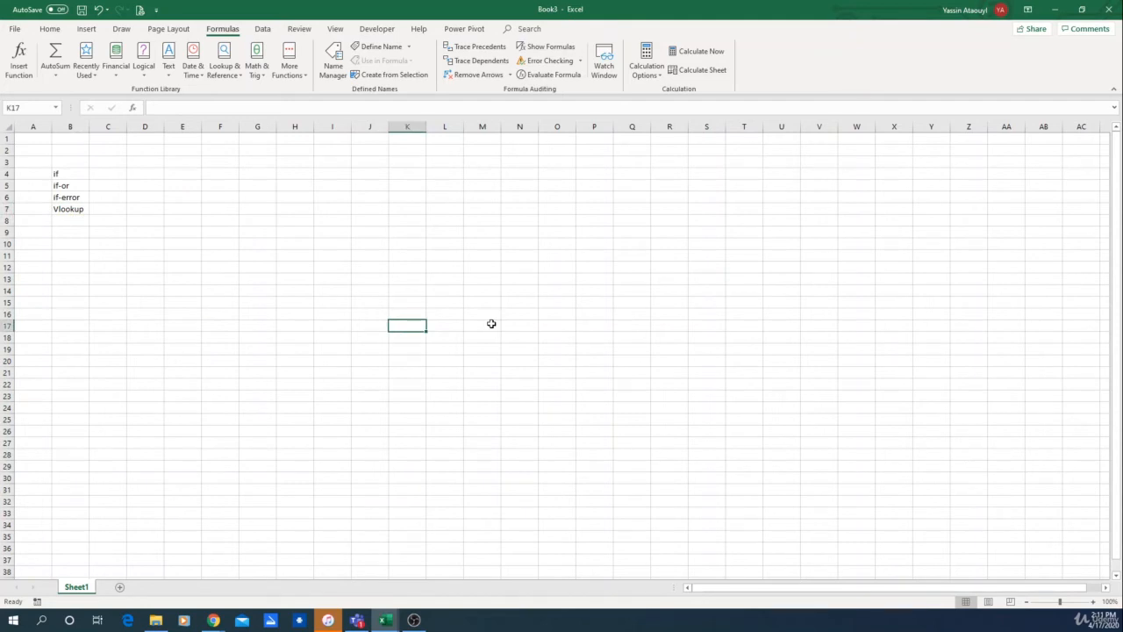
pyautogui.press('Right')
pyautogui.press('Right')
pyautogui.press('Up')
pyautogui.press('Up')
pyautogui.press('Up')
pyautogui.press('Up')
pyautogui.press('Up')
pyautogui.press('Up')
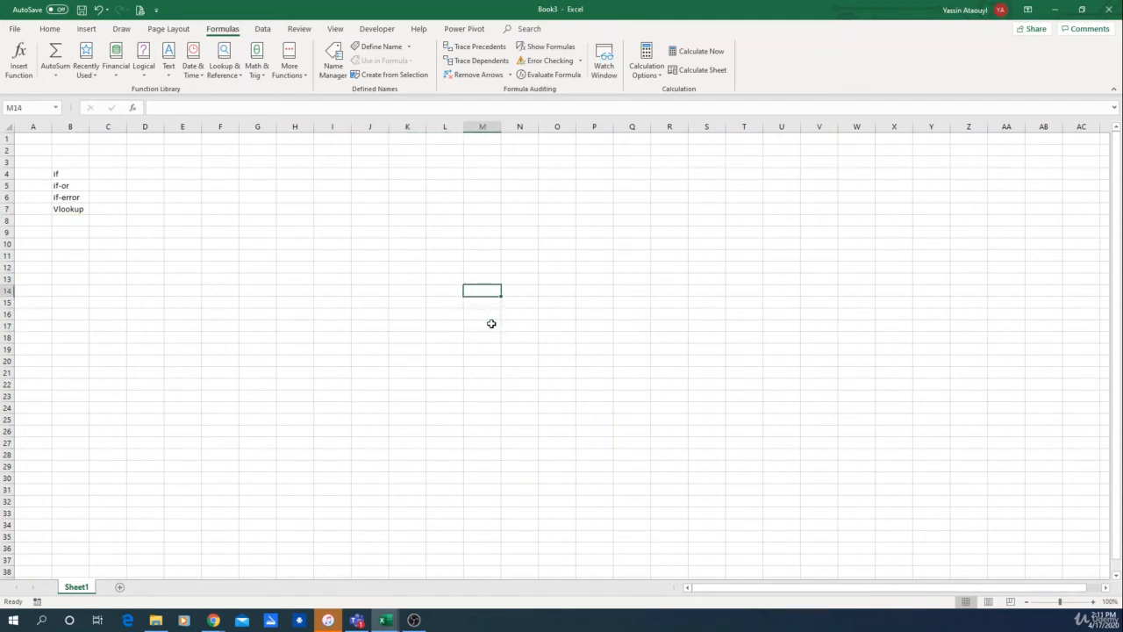
pyautogui.write('1')
pyautogui.press('Return')
pyautogui.write('2')
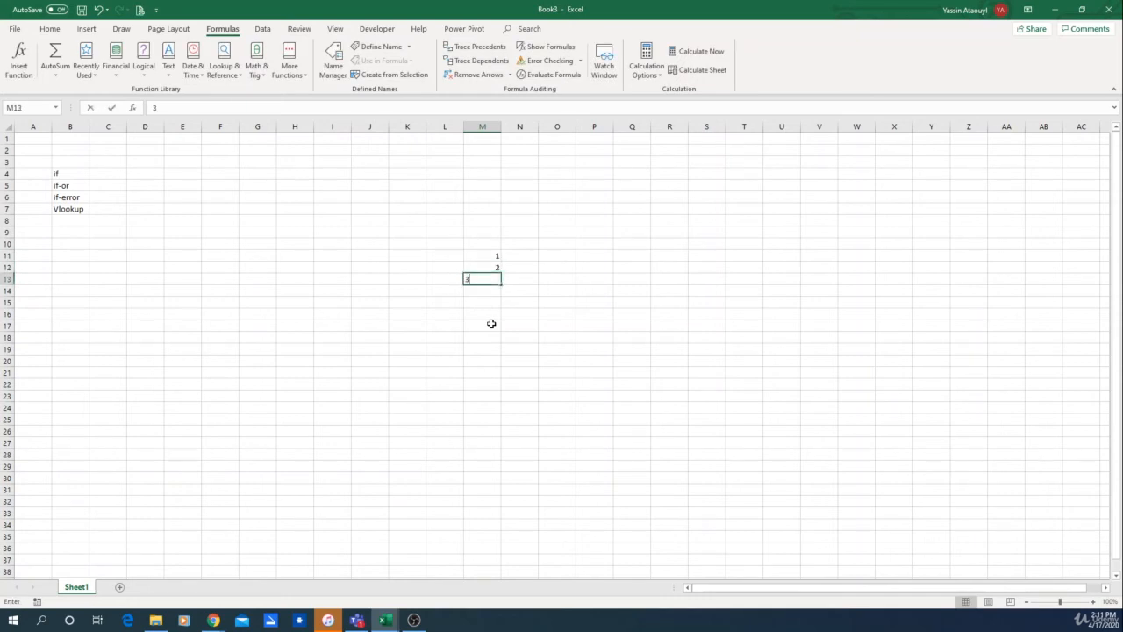
pyautogui.press('Return')
pyautogui.write('3')
pyautogui.press('Return')
pyautogui.write('5')
pyautogui.press('BackSpace')
pyautogui.write('4')
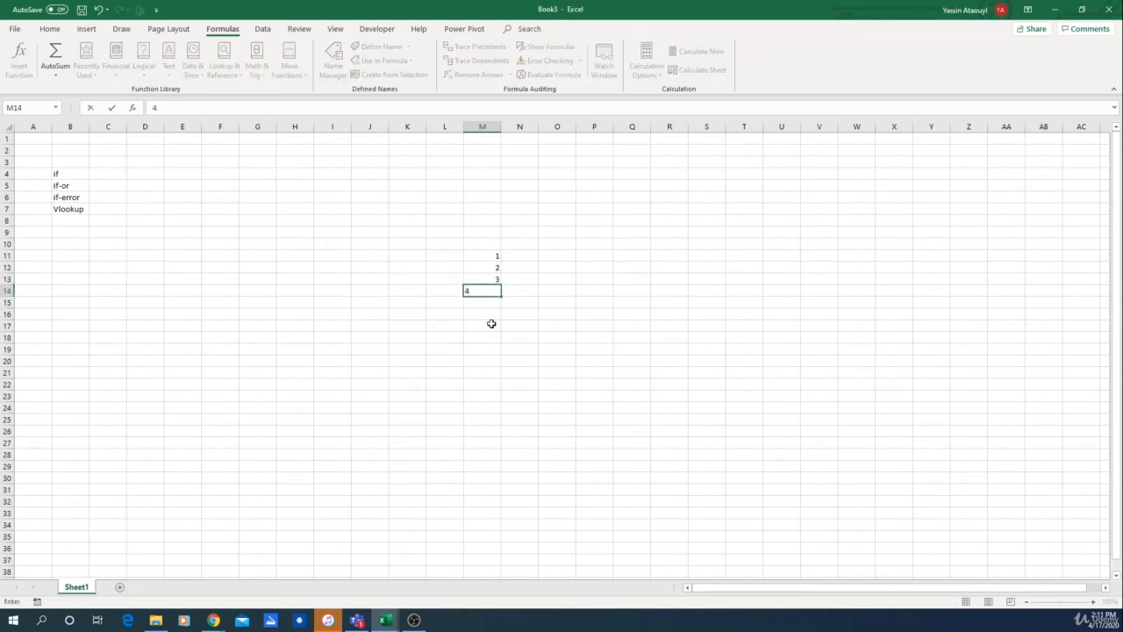
pyautogui.press('Up')
pyautogui.press('Up')
pyautogui.press('Up')
pyautogui.press('Up')
# Step: Enter the column headers name, family and income in cells N10, O10 and P10
pyautogui.press('Right')
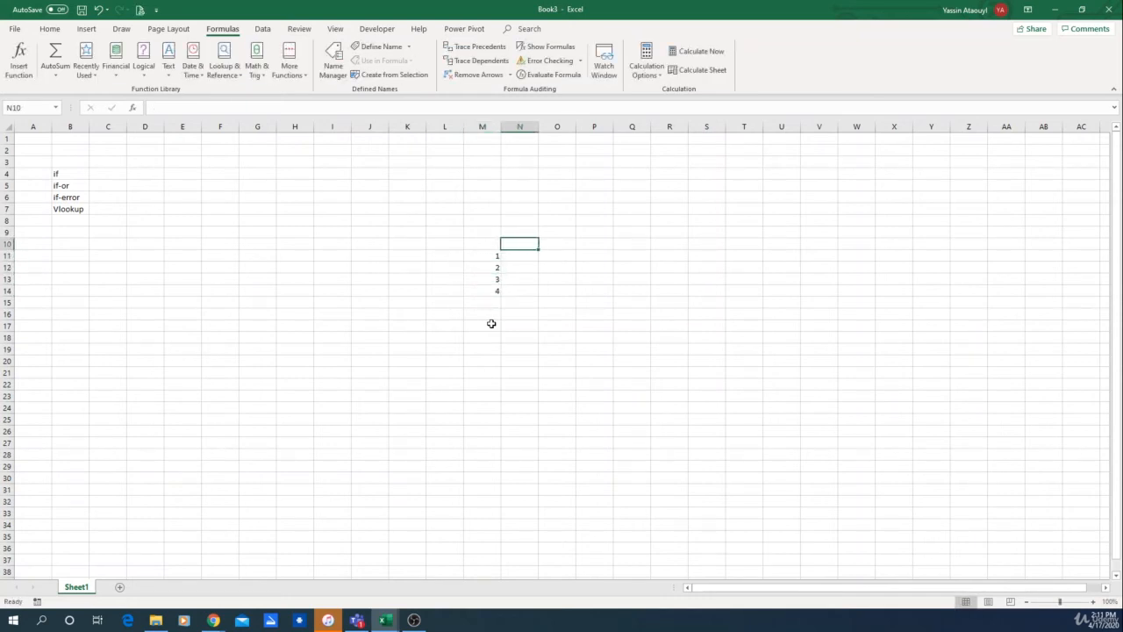
pyautogui.write('name')
pyautogui.press('Tab')
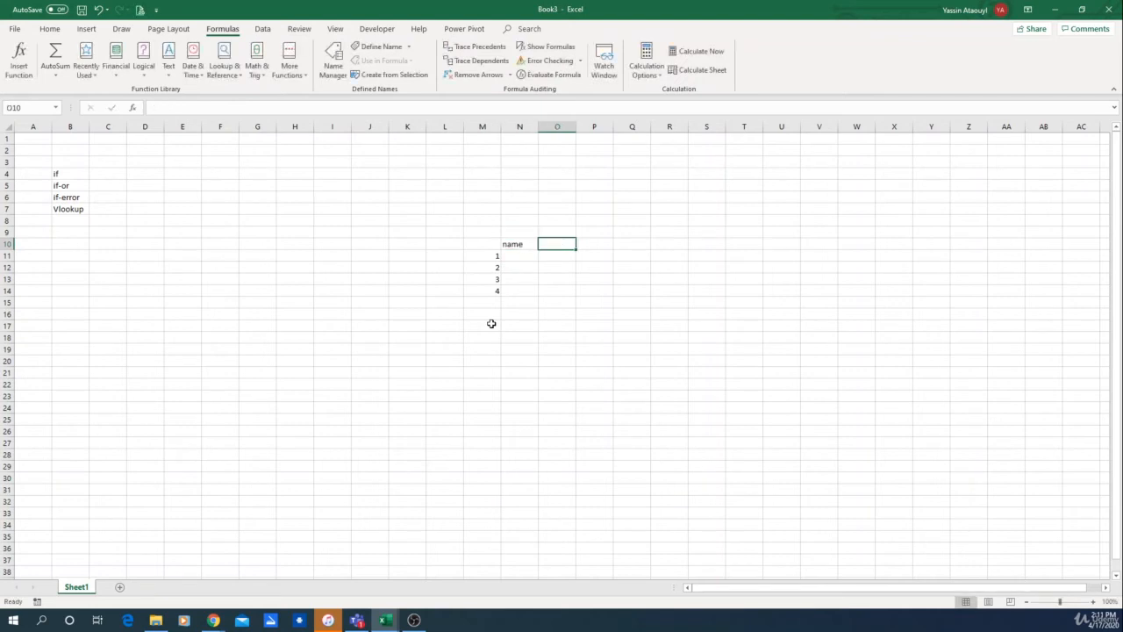
pyautogui.write('family')
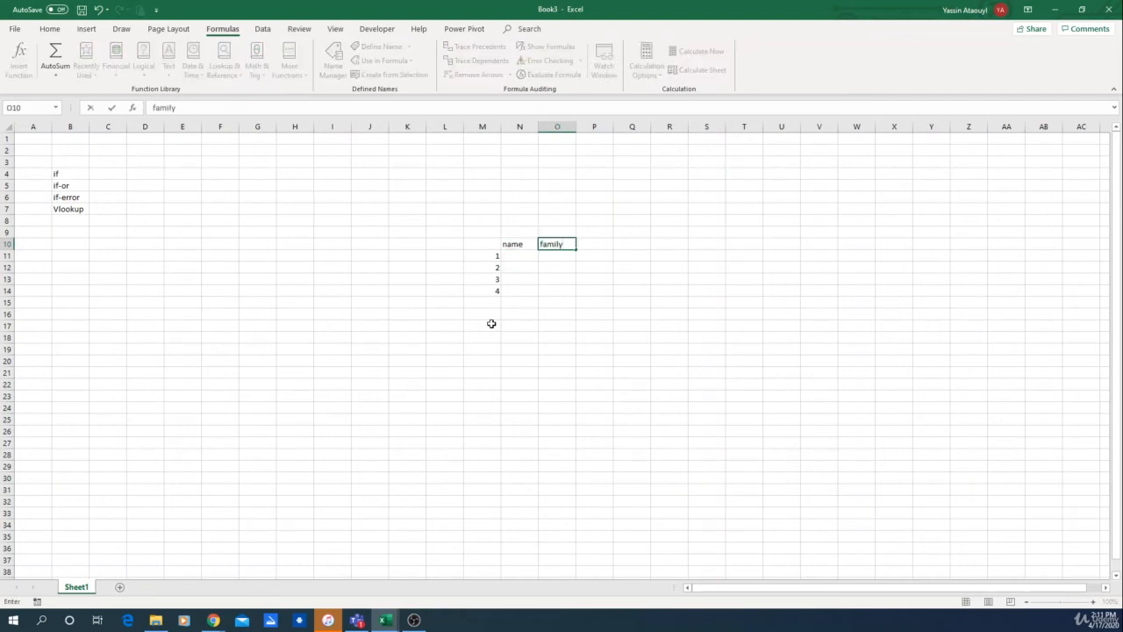
pyautogui.press('Tab')
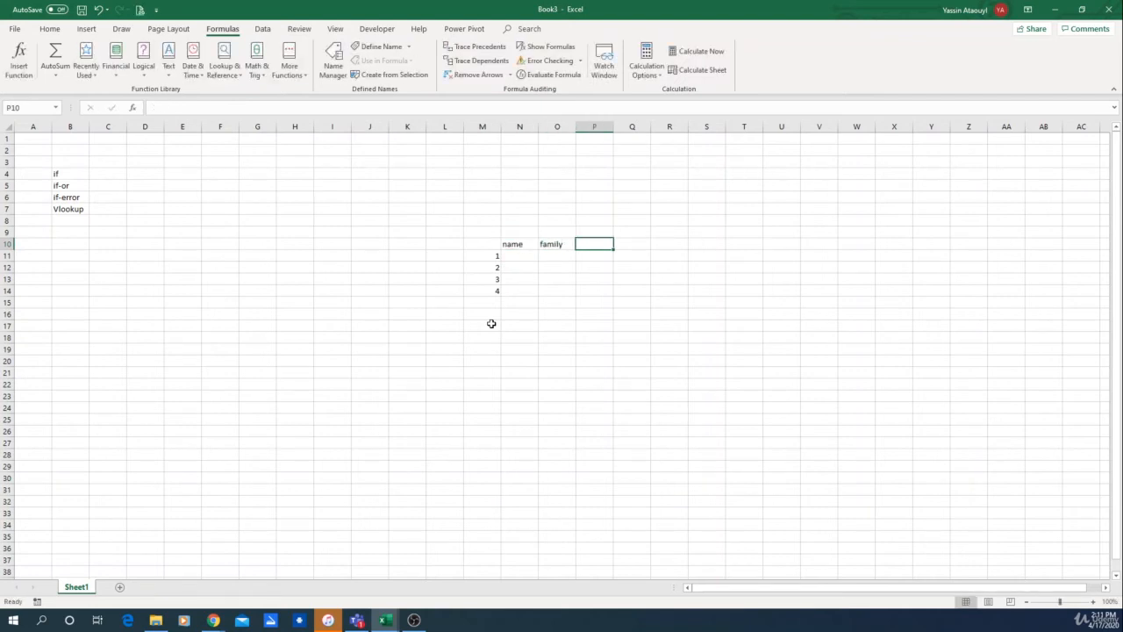
pyautogui.write('income')
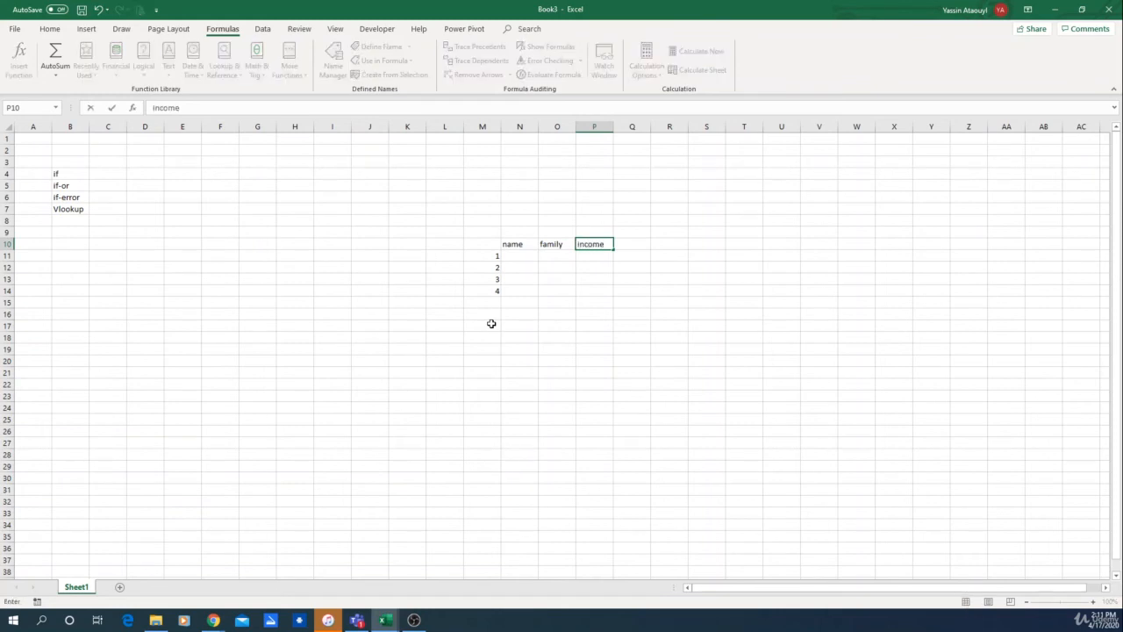
# Step: Fill the name column in N11:N14 with ex1, ex2, ex3 and ex4
pyautogui.press('Down')
pyautogui.press('Left')
pyautogui.press('Left')
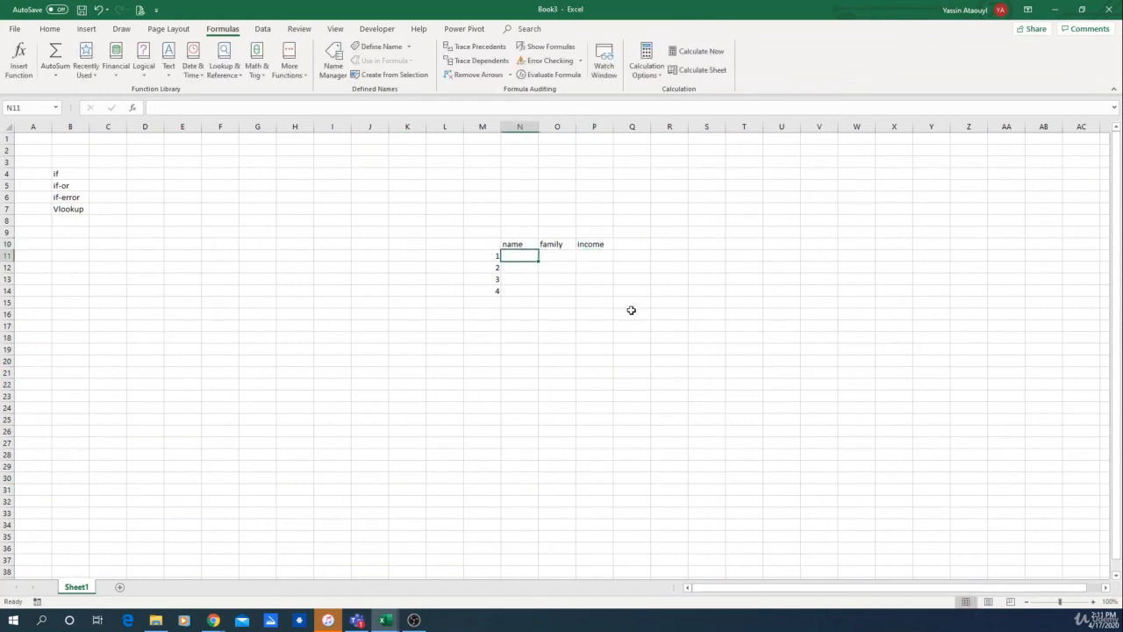
pyautogui.write('ex1')
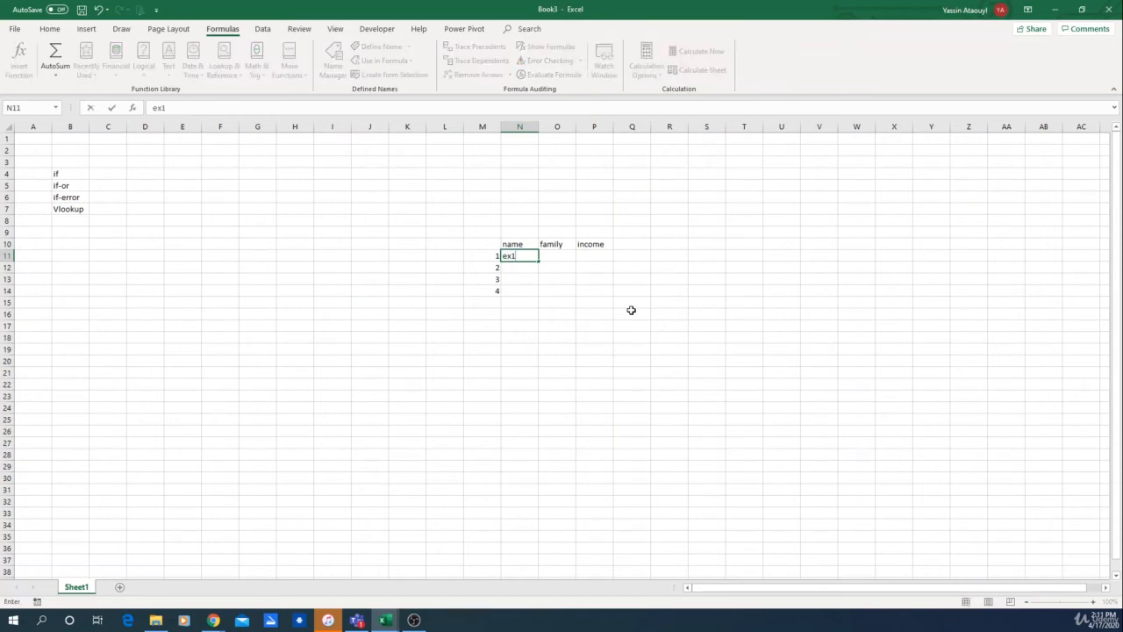
pyautogui.press('Return')
pyautogui.write('ex2')
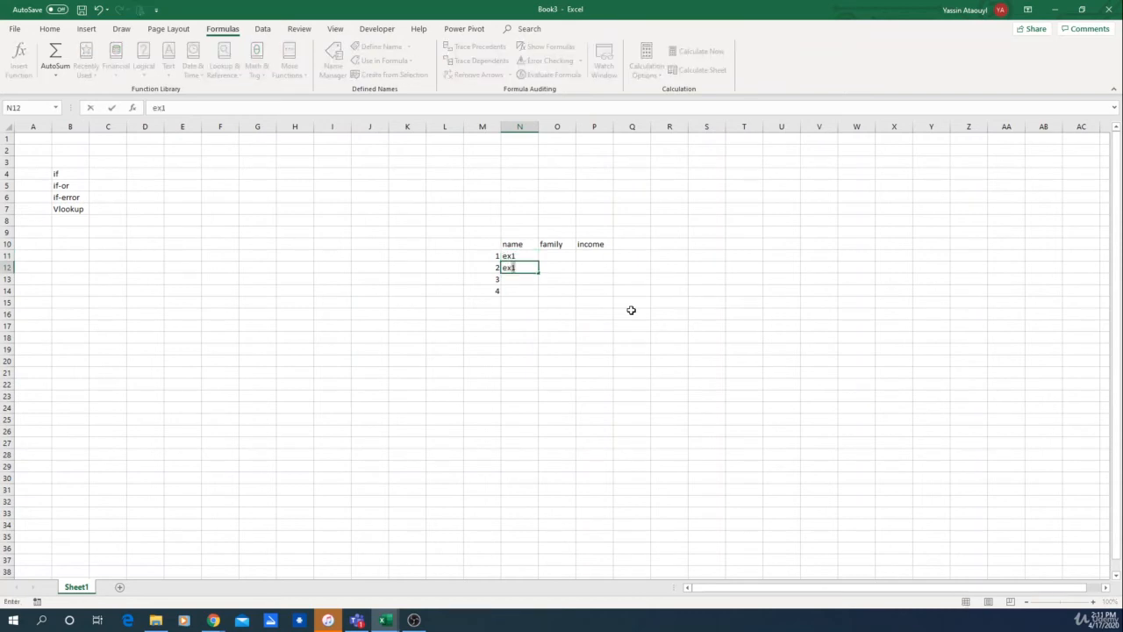
pyautogui.press('Return')
pyautogui.write('ex3')
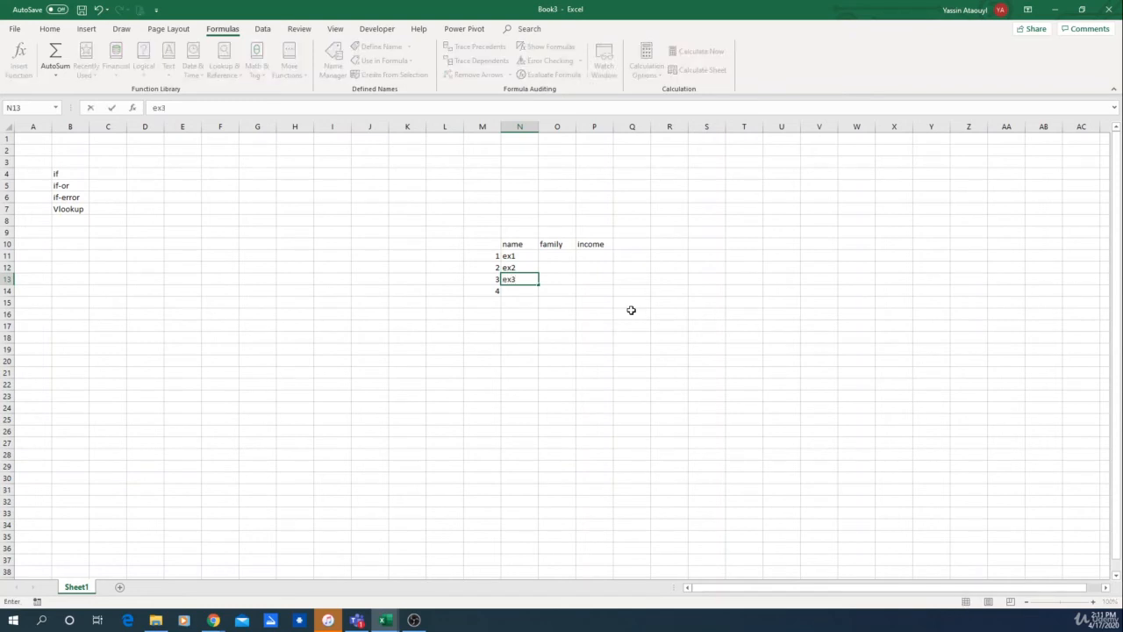
pyautogui.press('Return')
pyautogui.write('e')
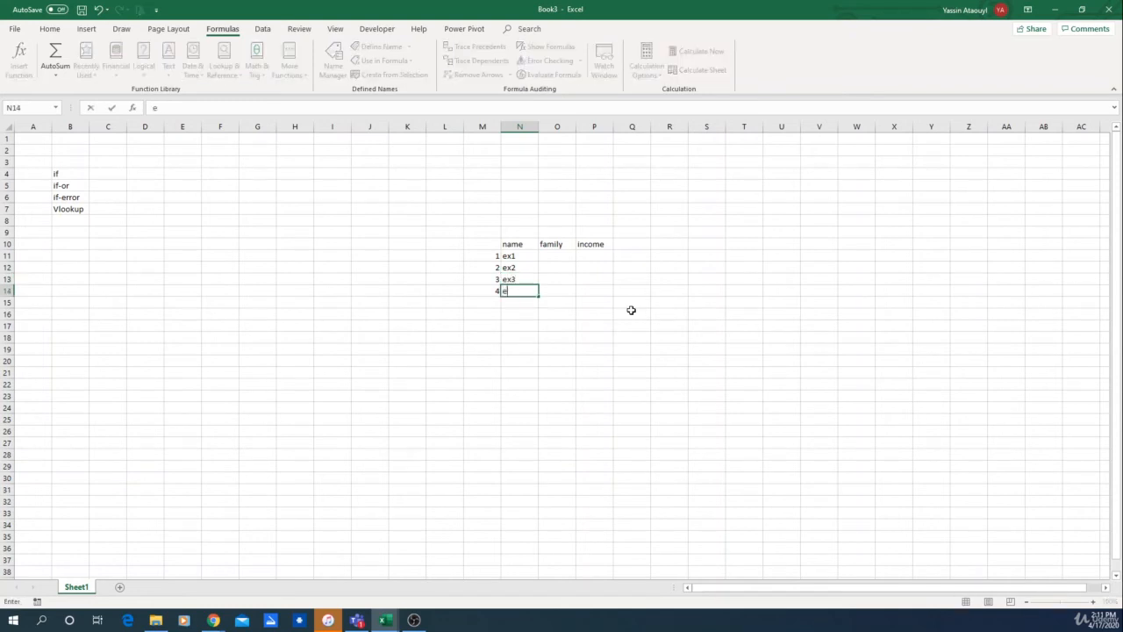
pyautogui.write('x4')
pyautogui.press('Right')
pyautogui.press('Right')
# Step: Fill the family column in O11:O14 with fa1, fa2, fa3 and fa4, and go to the first income cell
pyautogui.press('Up')
pyautogui.press('Up')
pyautogui.press('Up')
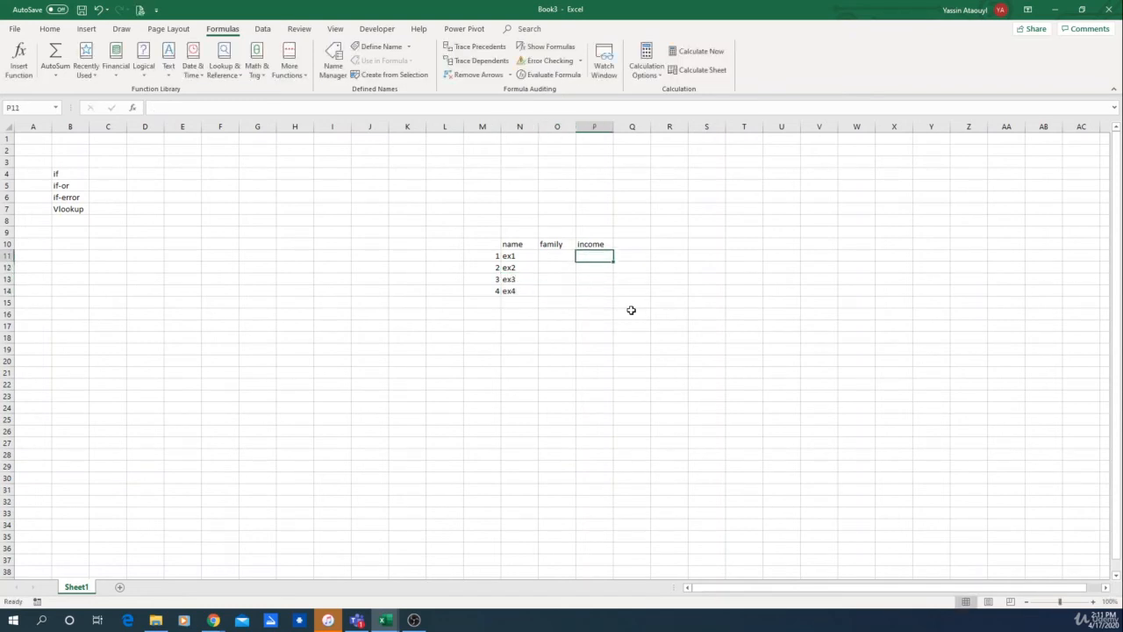
pyautogui.press('Left')
pyautogui.press('Left')
pyautogui.press('Right')
pyautogui.write('fa1')
pyautogui.press('Return')
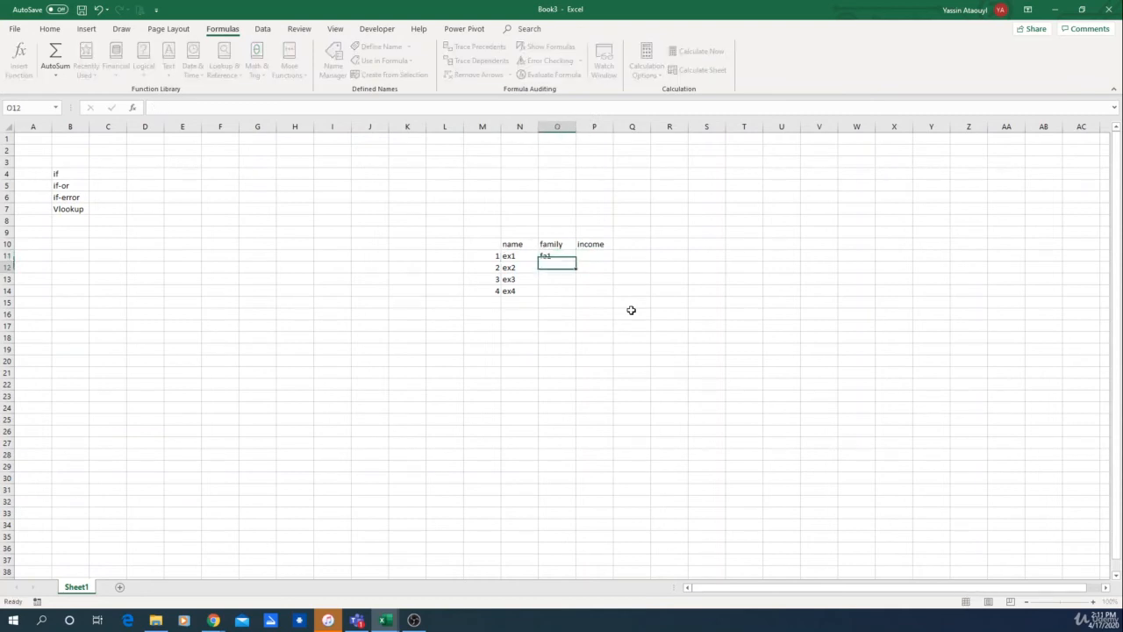
pyautogui.write('fa2')
pyautogui.press('Return')
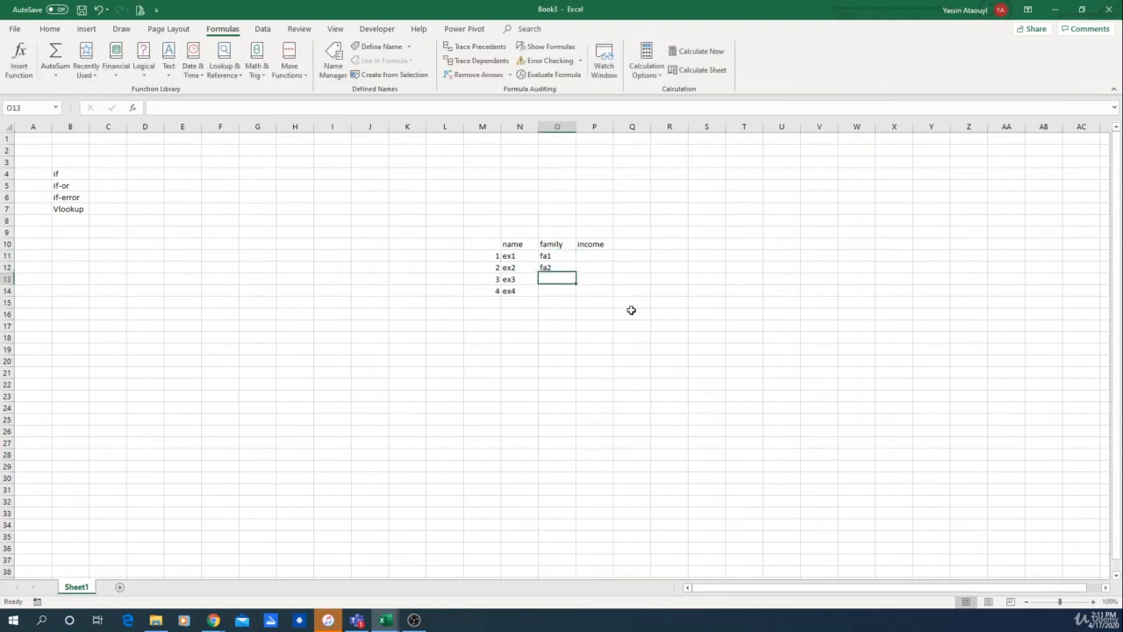
pyautogui.write('fa3')
pyautogui.press('Return')
pyautogui.write('fa4')
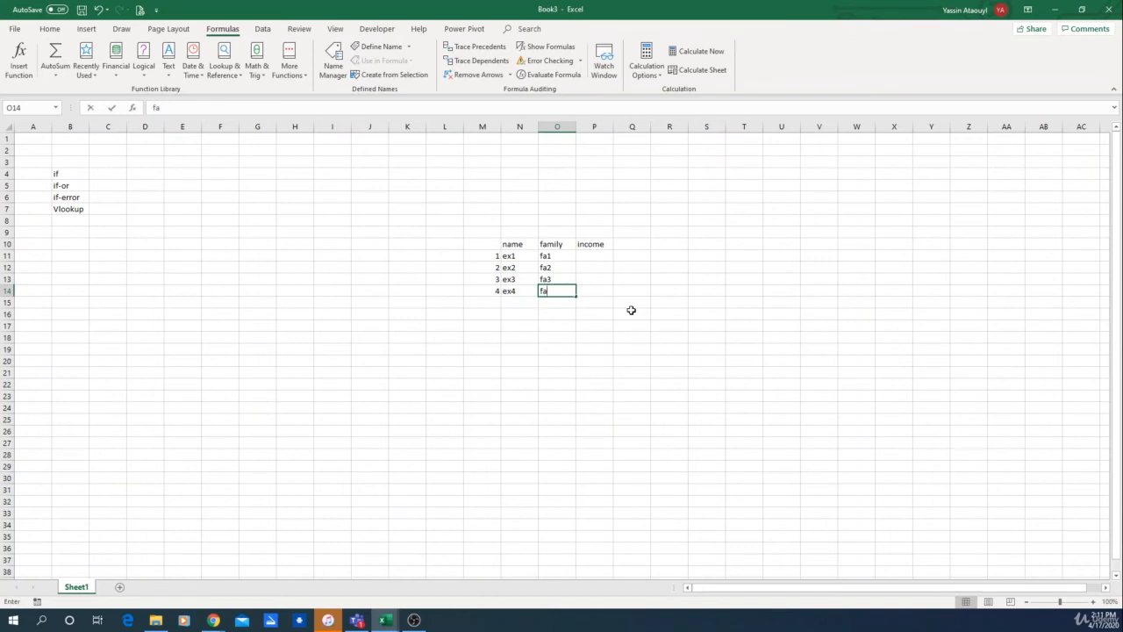
pyautogui.press('Tab')
pyautogui.press('Up')
pyautogui.press('Up')
pyautogui.press('Up')
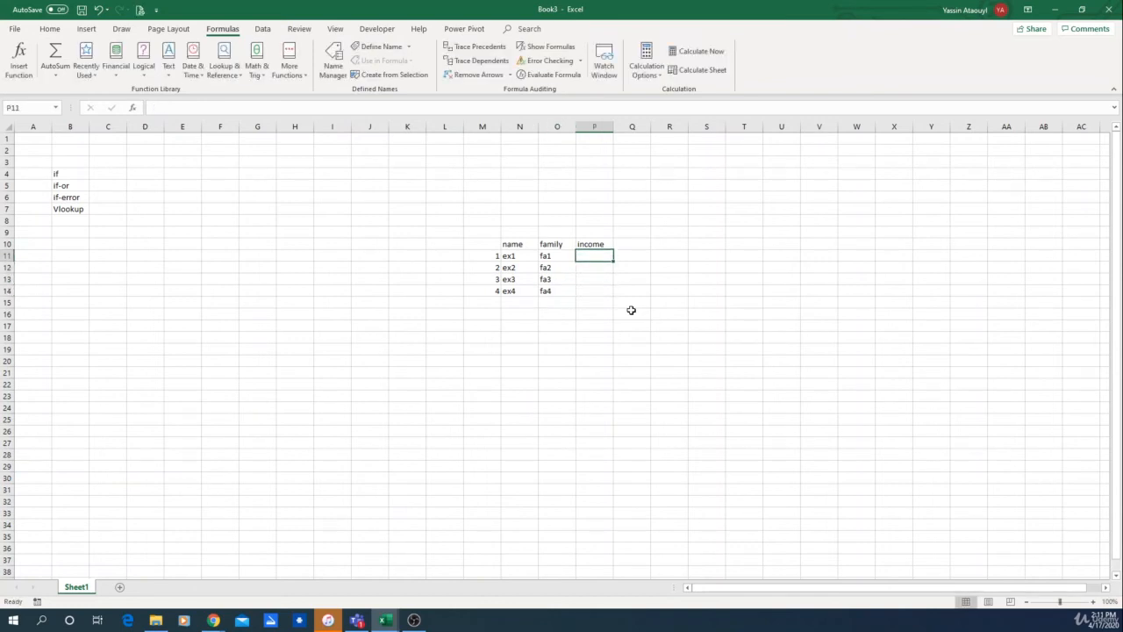
# Step: Fill the income cells P11:P14 with the formula =RANDBETWEEN(1,20)
pyautogui.write('=rand')
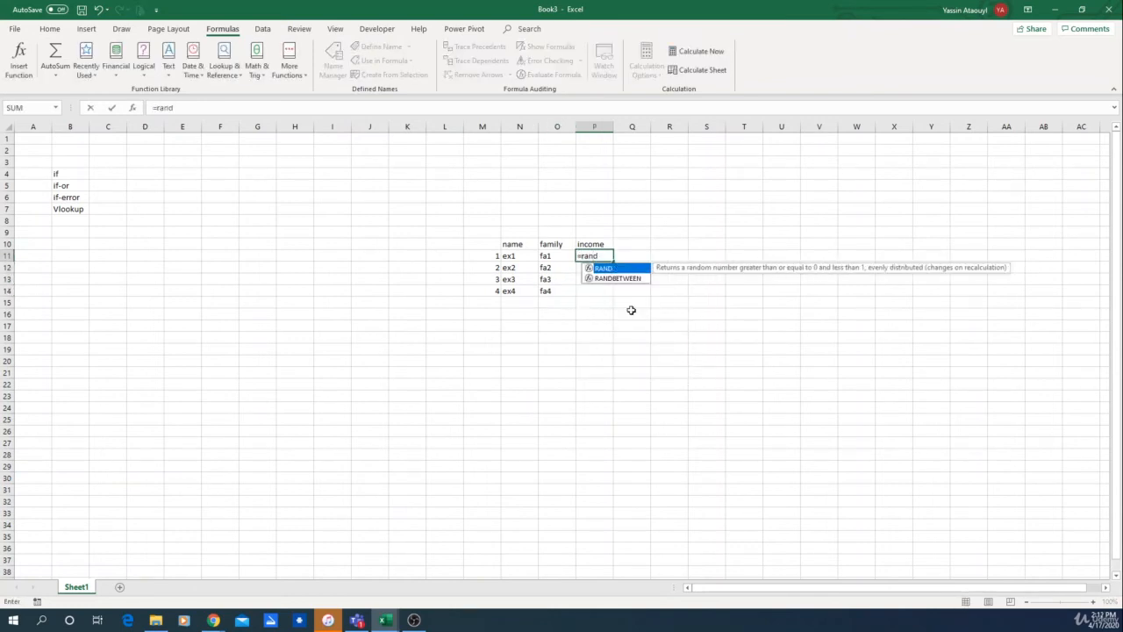
pyautogui.doubleClick(622, 279)
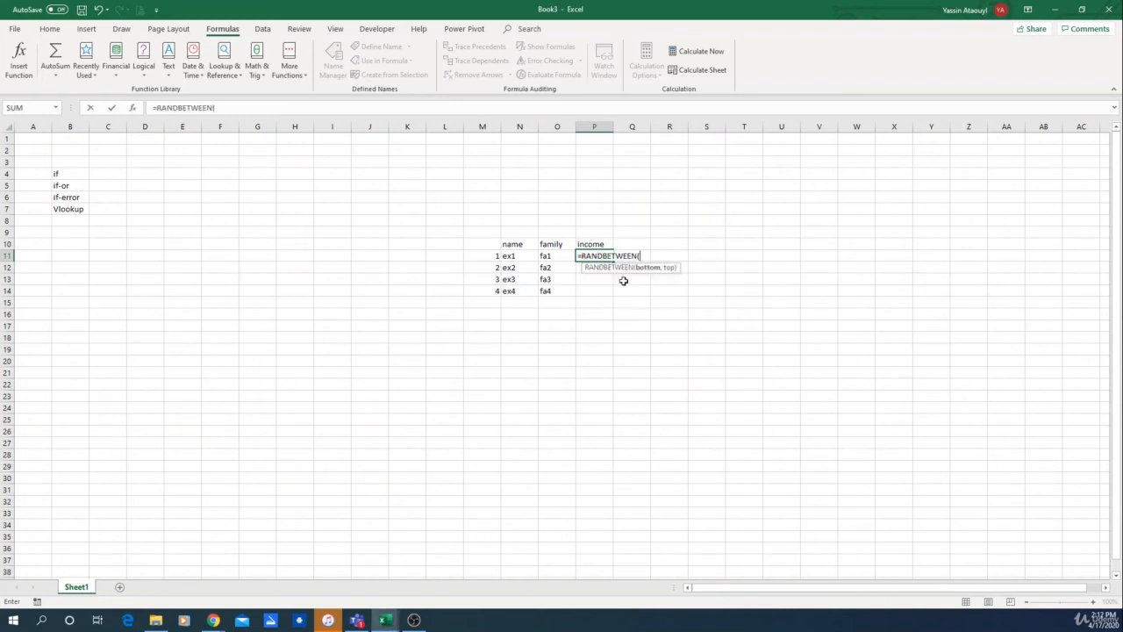
pyautogui.write('1,20')
pyautogui.press('Return')
pyautogui.click(602, 253)
pyautogui.moveTo(611, 260); pyautogui.dragTo(607, 293)
pyautogui.click(604, 255)
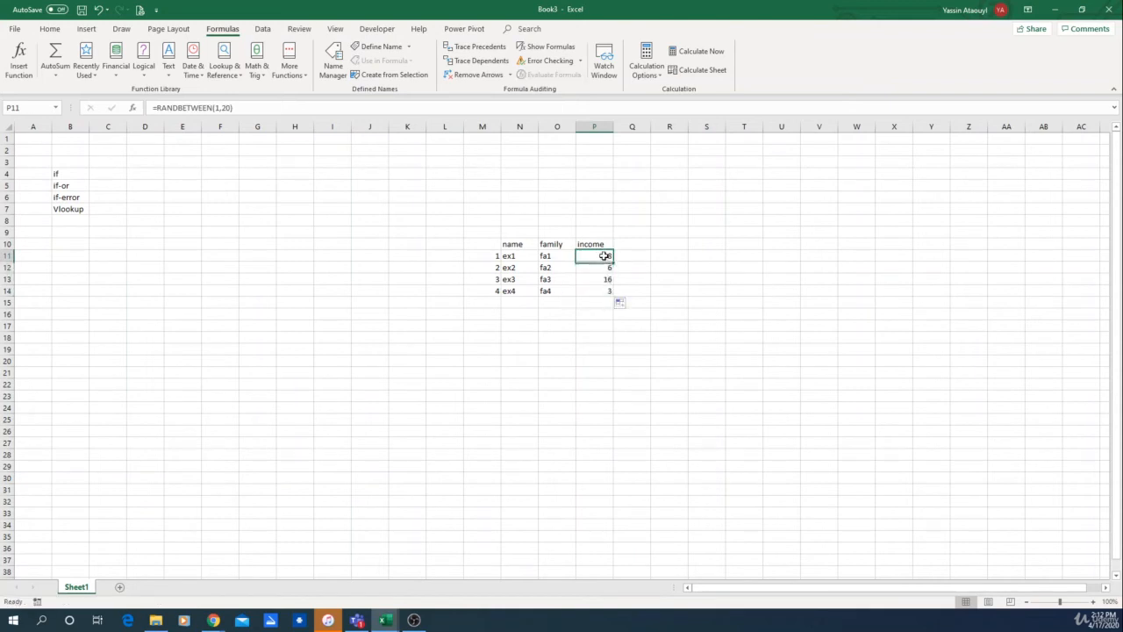
# Step: Start a VLOOKUP formula in cell K20 and turn it into plain text by removing its equals sign
pyautogui.click(497, 322)
pyautogui.click(304, 369)
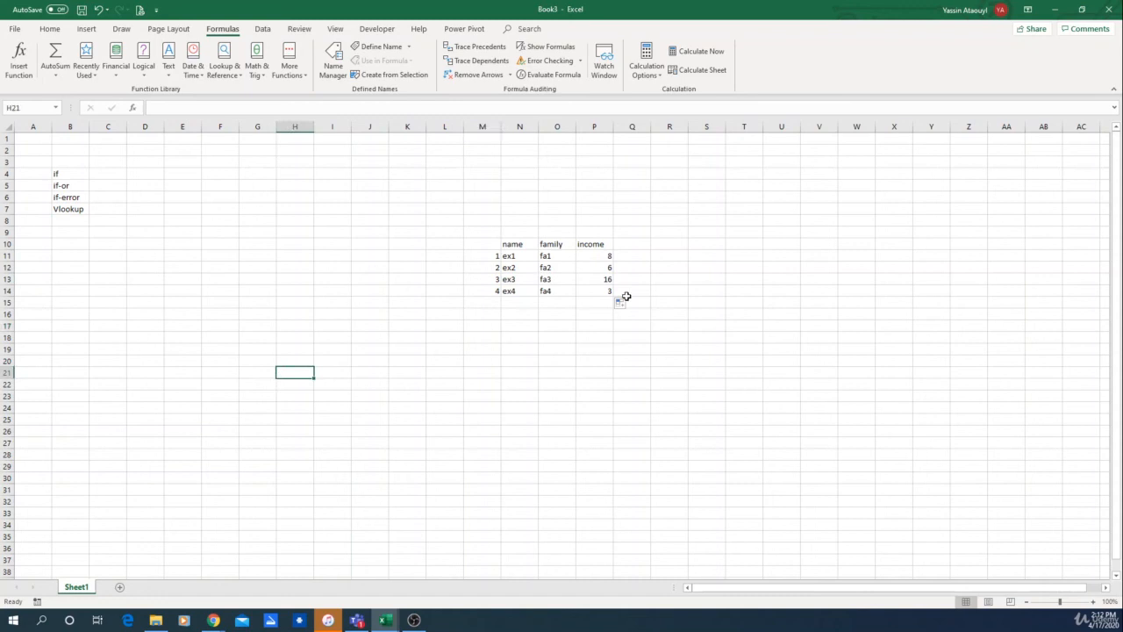
pyautogui.click(595, 255)
pyautogui.click(503, 361)
pyautogui.click(412, 359)
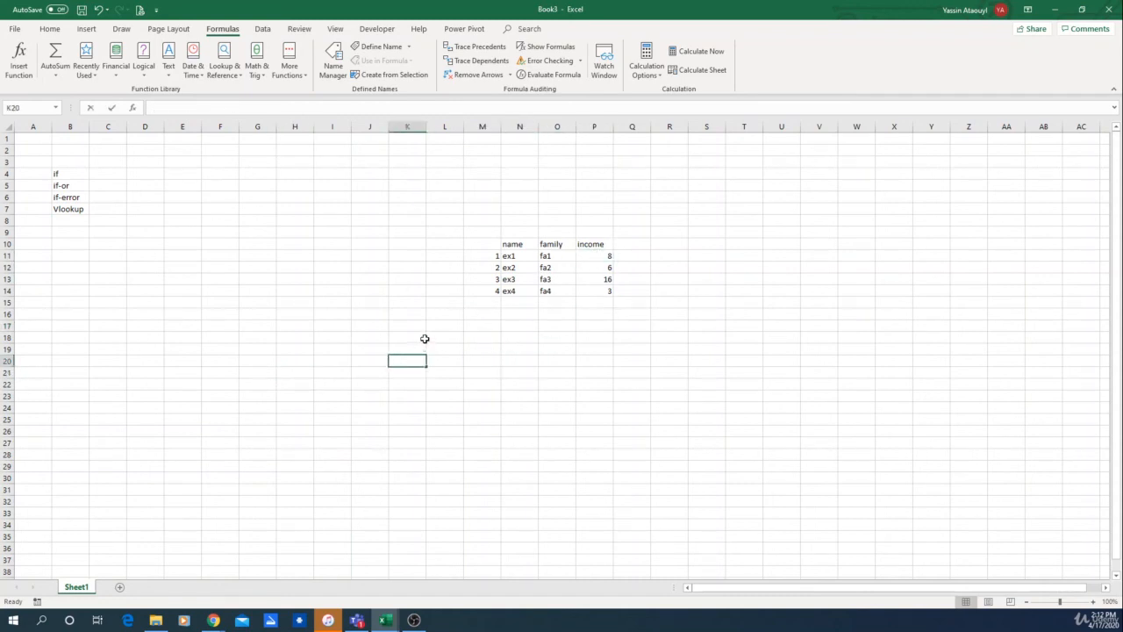
pyautogui.write('=')
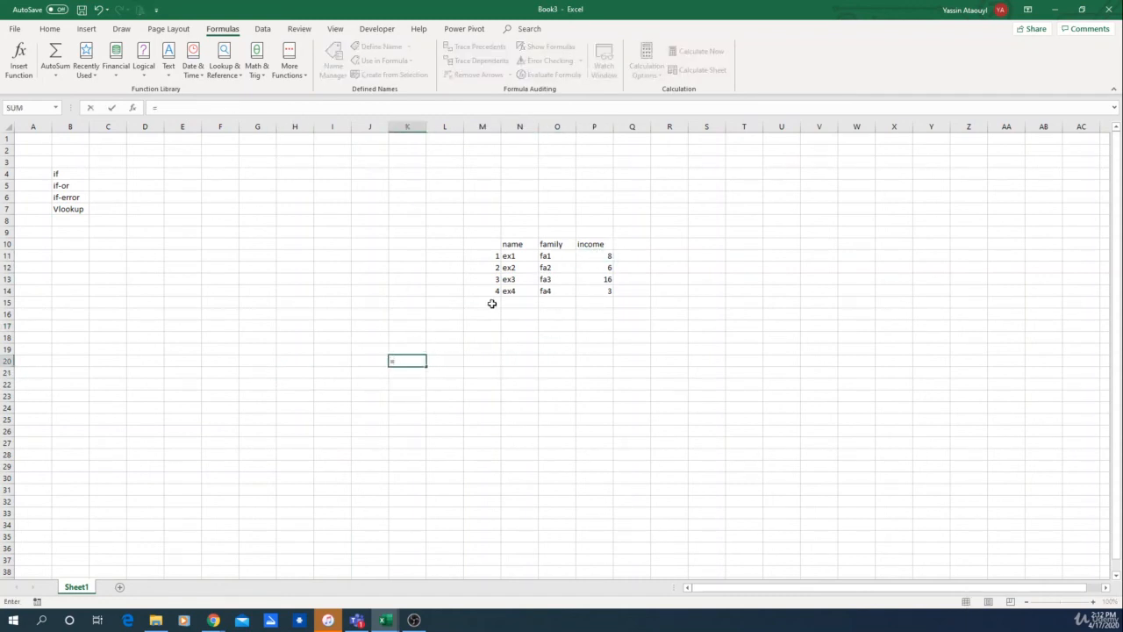
pyautogui.write('vlo')
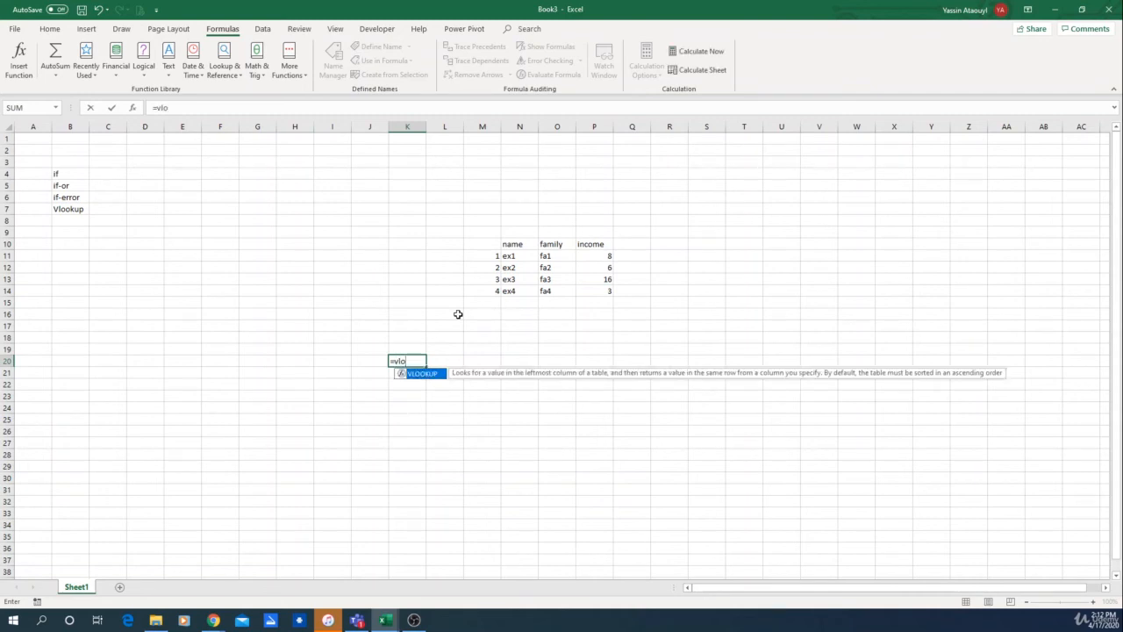
pyautogui.doubleClick(423, 375)
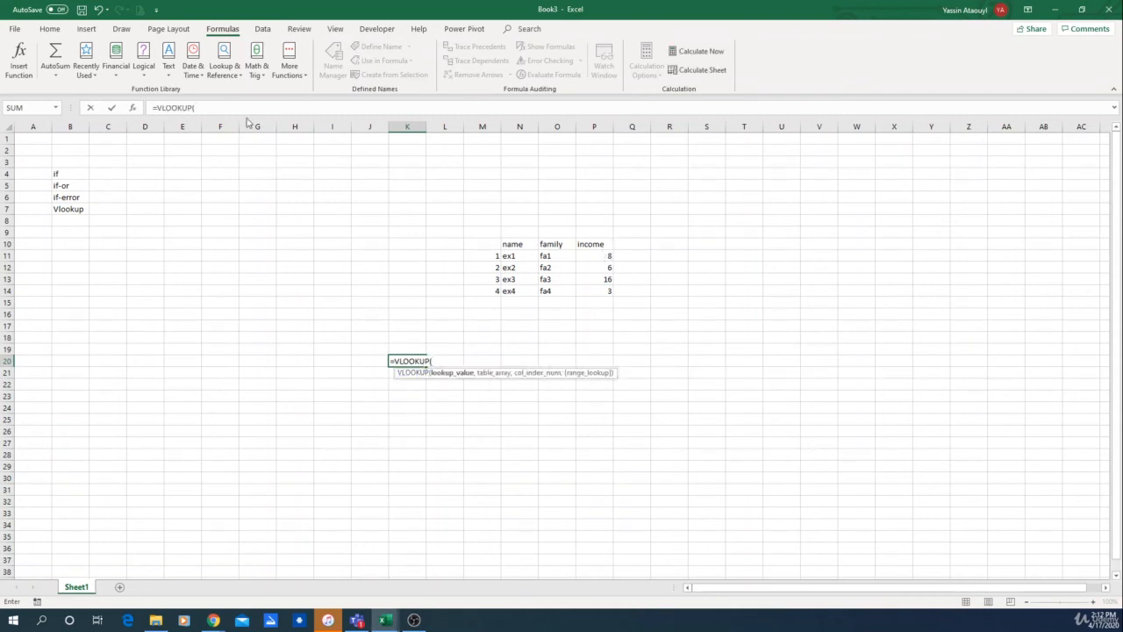
pyautogui.click(155, 107)
pyautogui.press('BackSpace')
# Step: Change the income formula in P11 to =RANDBETWEEN(5,25) and copy it down to P14
pyautogui.click(600, 255)
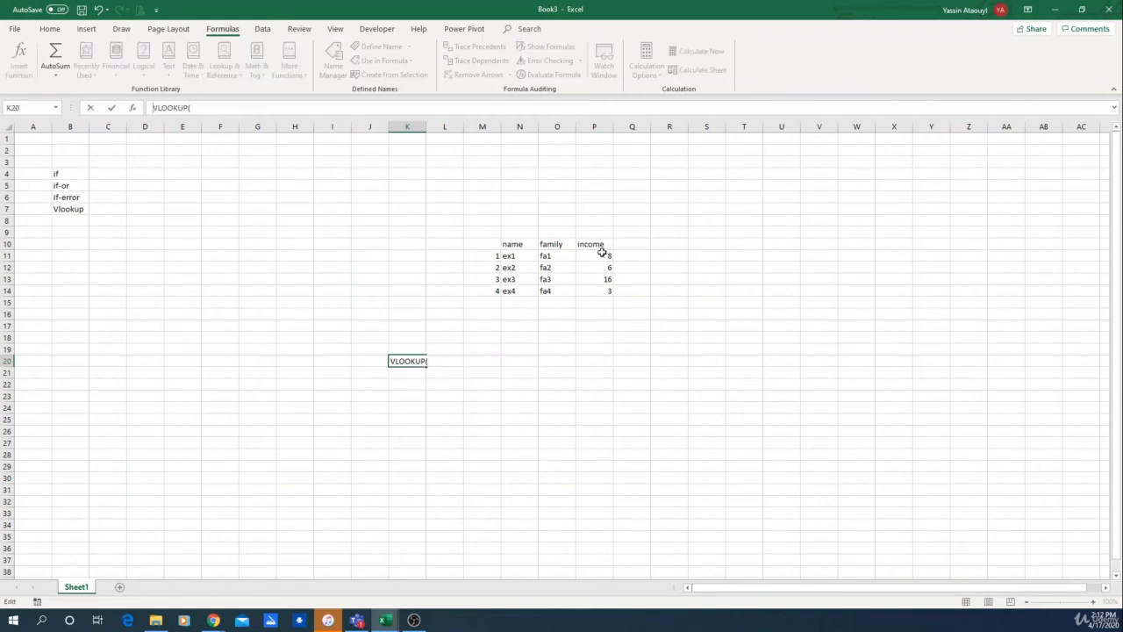
pyautogui.click(221, 107)
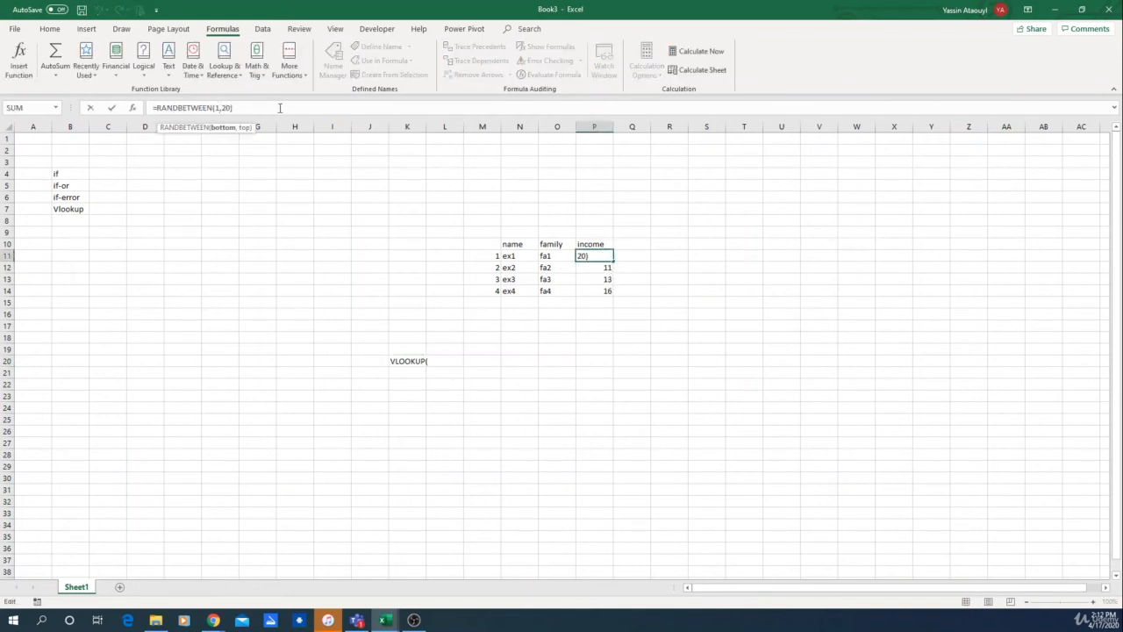
pyautogui.press('BackSpace')
pyautogui.write('5')
pyautogui.click(228, 107)
pyautogui.press('BackSpace')
pyautogui.write('5')
pyautogui.hotkey('ctrl', 'Return')
pyautogui.moveTo(613, 262); pyautogui.dragTo(614, 297)
# Step: Restore the equals sign in K20 and complete the formula as =VLOOKUP(L23,M11:P14,3)
pyautogui.click(409, 360)
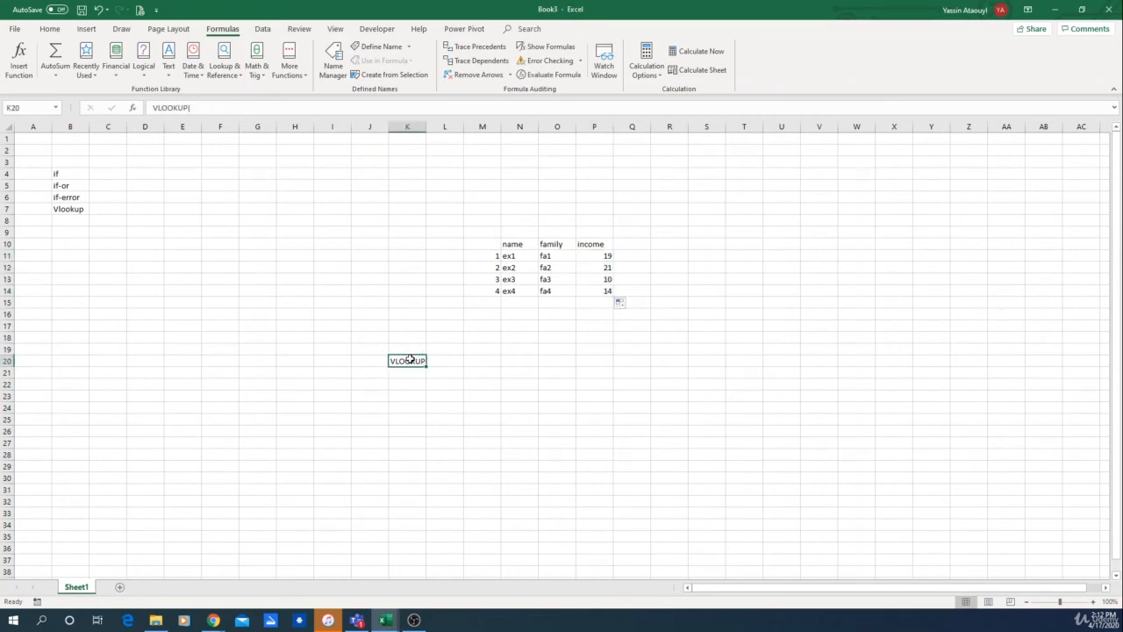
pyautogui.click(150, 107)
pyautogui.write('=')
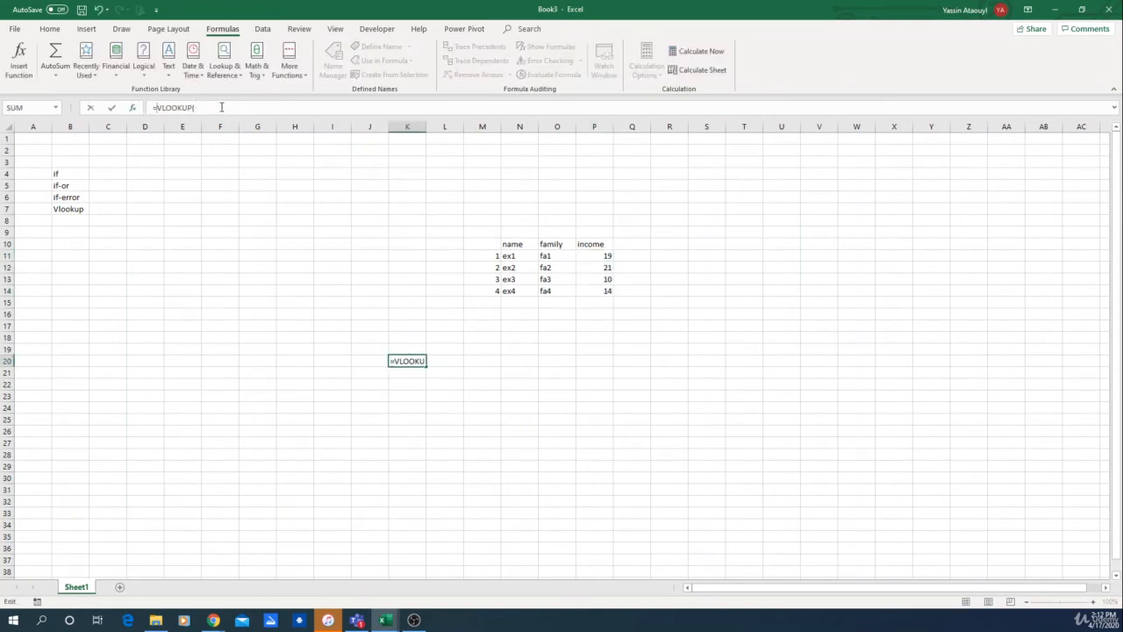
pyautogui.click(221, 107)
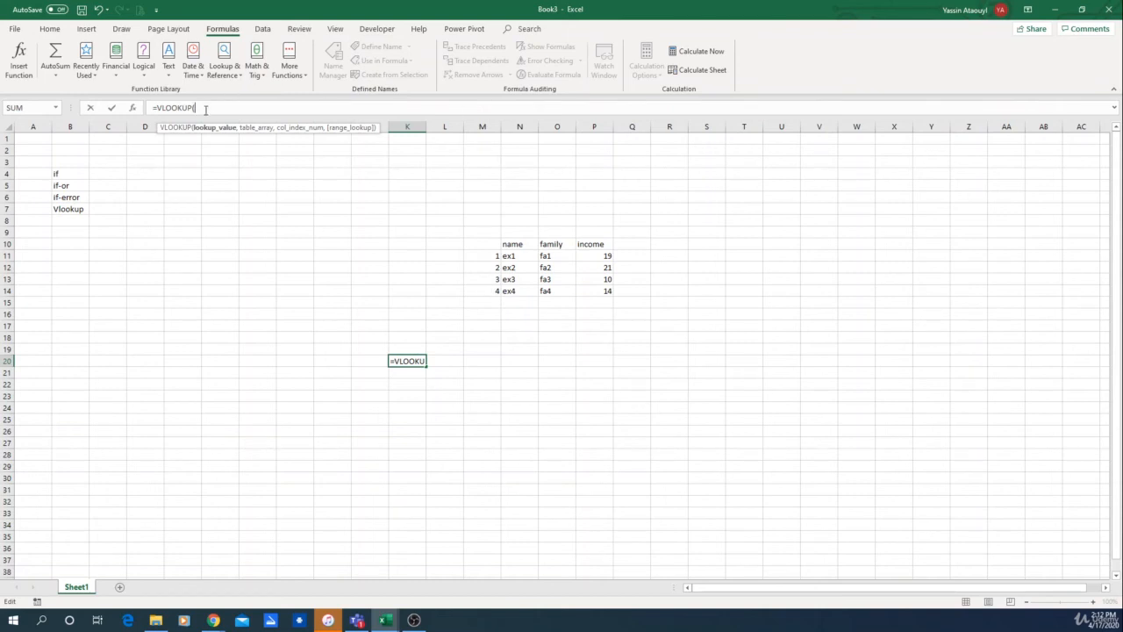
pyautogui.click(450, 395)
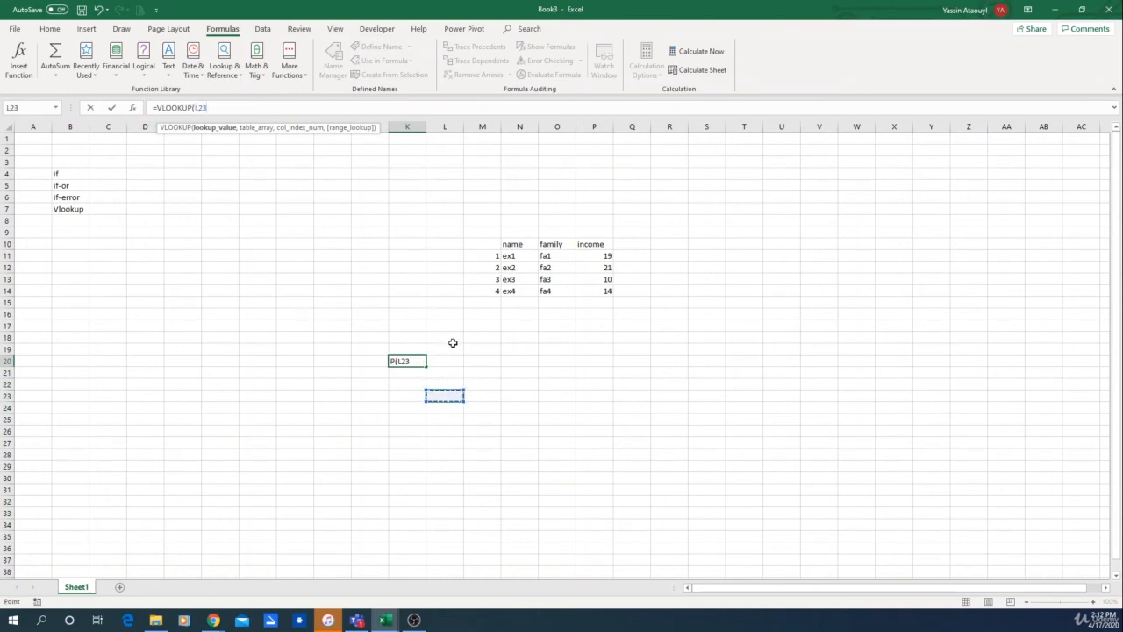
pyautogui.write(',')
pyautogui.click(493, 255)
pyautogui.moveTo(493, 255); pyautogui.dragTo(605, 290)
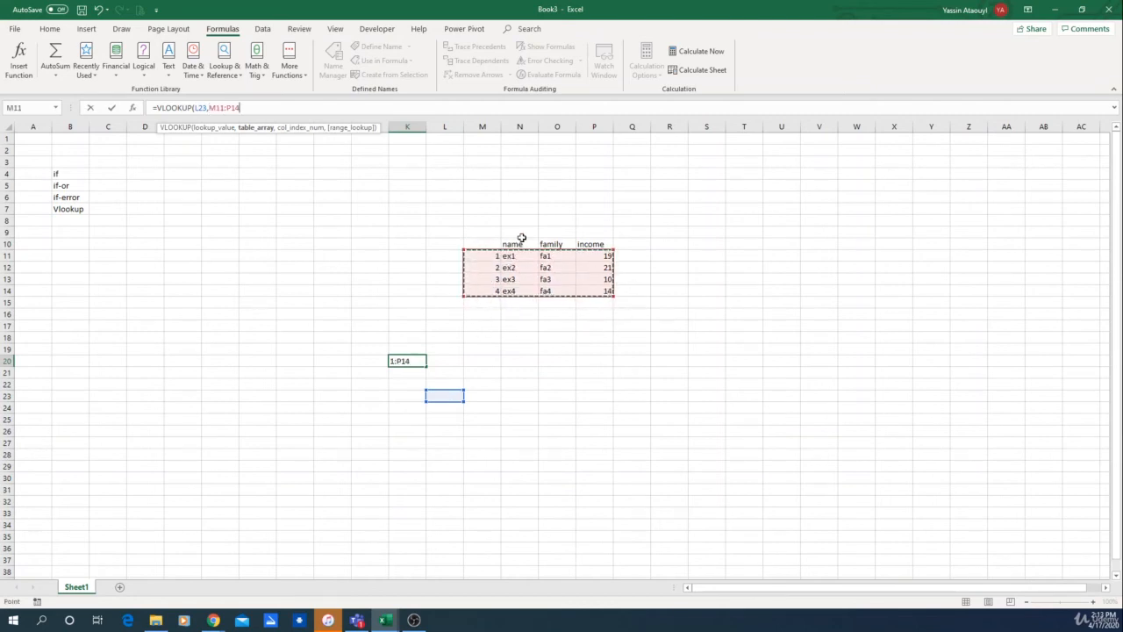
pyautogui.write(',')
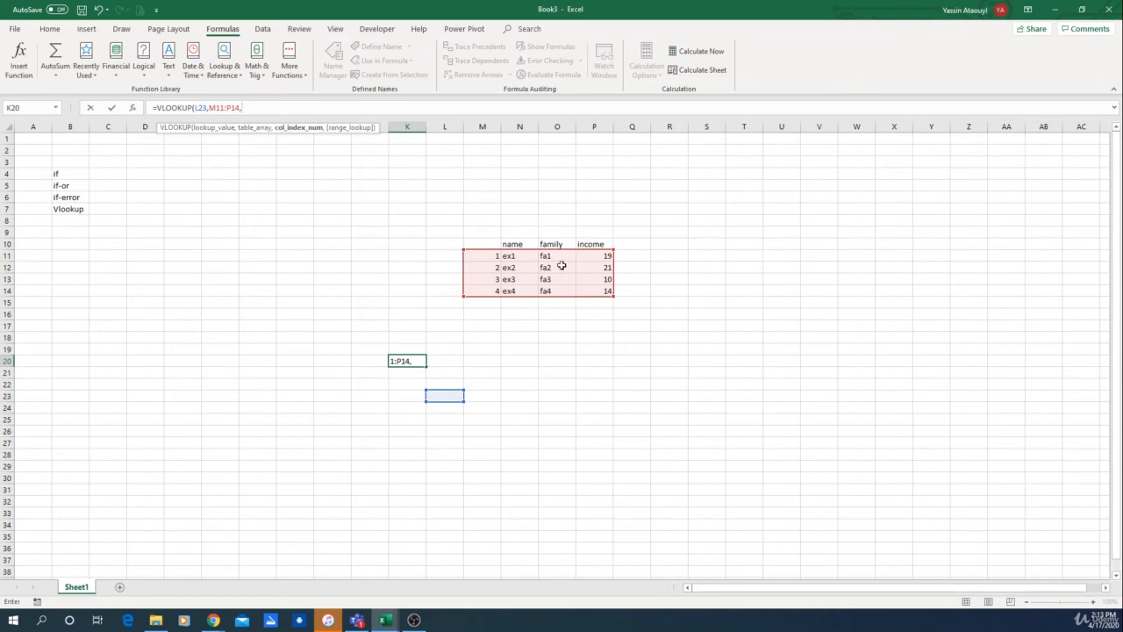
pyautogui.write('3')
pyautogui.press('Return')
# Step: Enter the lookup value 4 in cell L23 and label it number in L22
pyautogui.click(457, 398)
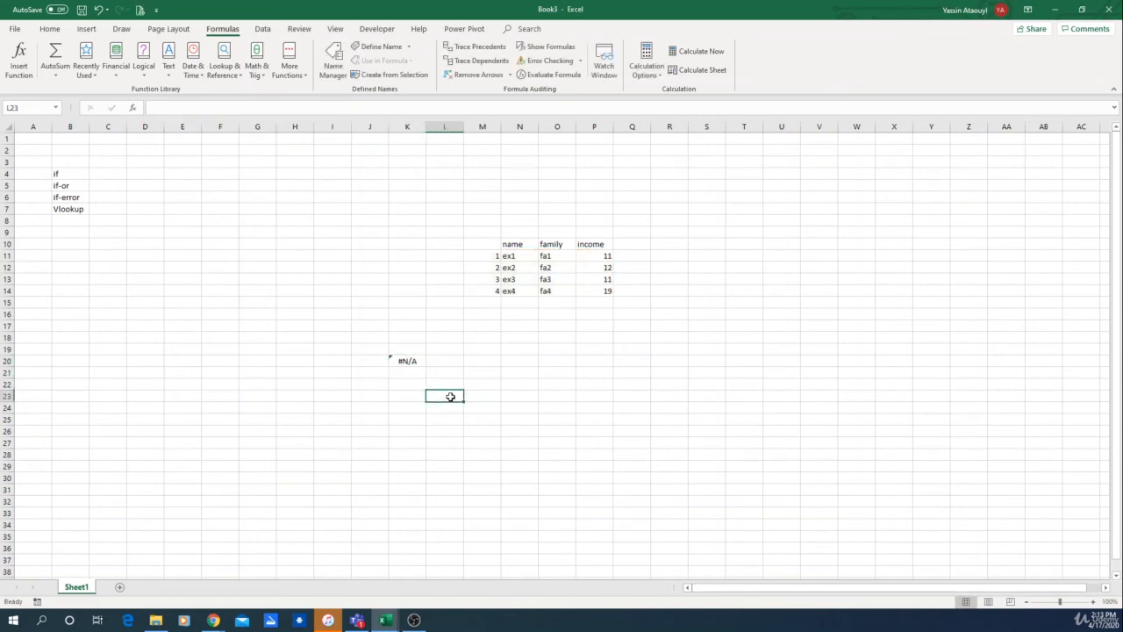
pyautogui.write('4')
pyautogui.hotkey('ctrl', 'Return')
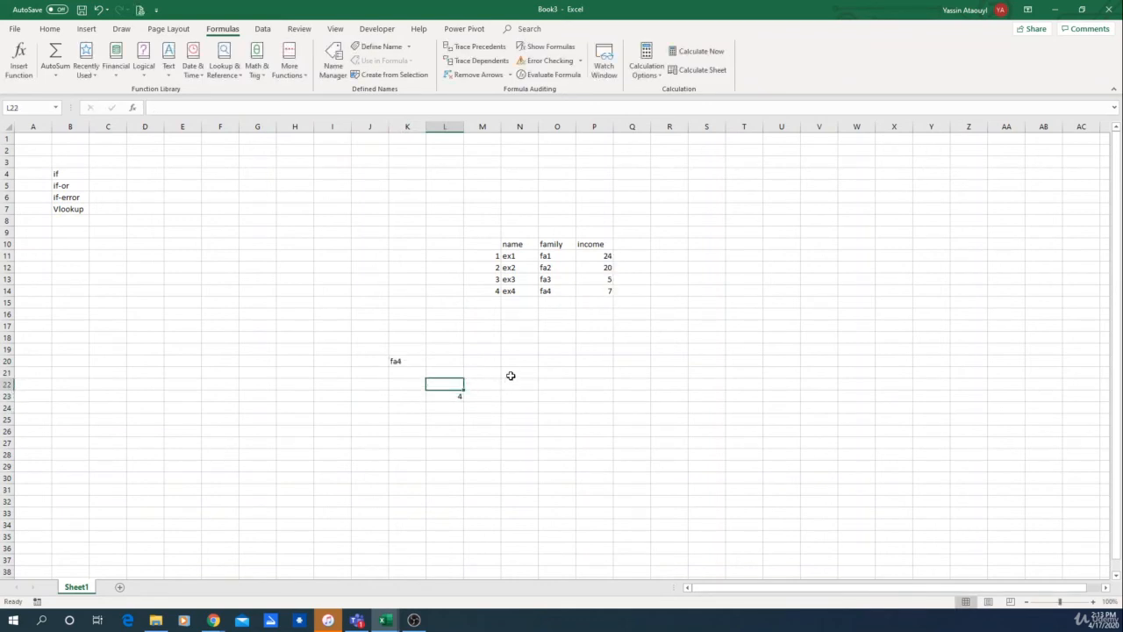
pyautogui.write('collum')
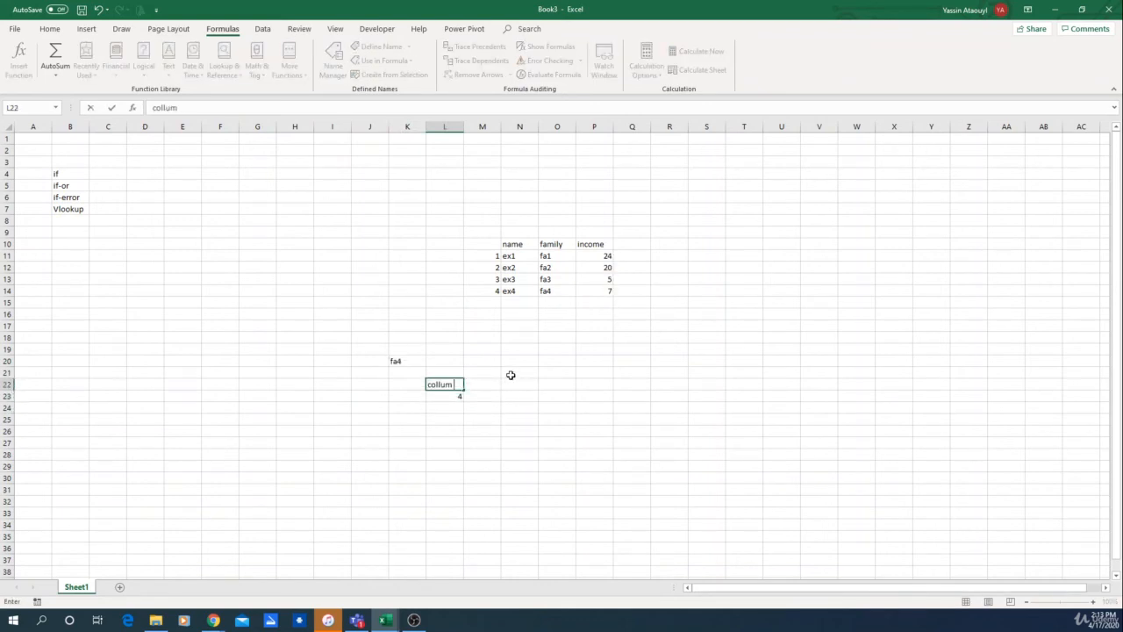
pyautogui.press('BackSpace')
pyautogui.press('BackSpace')
pyautogui.press('BackSpace')
pyautogui.press('BackSpace')
pyautogui.press('BackSpace')
pyautogui.press('BackSpace')
pyautogui.write('number')
pyautogui.press('Return')
# Step: Review the lookup cells K20 and L23, and clear the contents of the range J17:M29
pyautogui.click(431, 431)
pyautogui.click(406, 365)
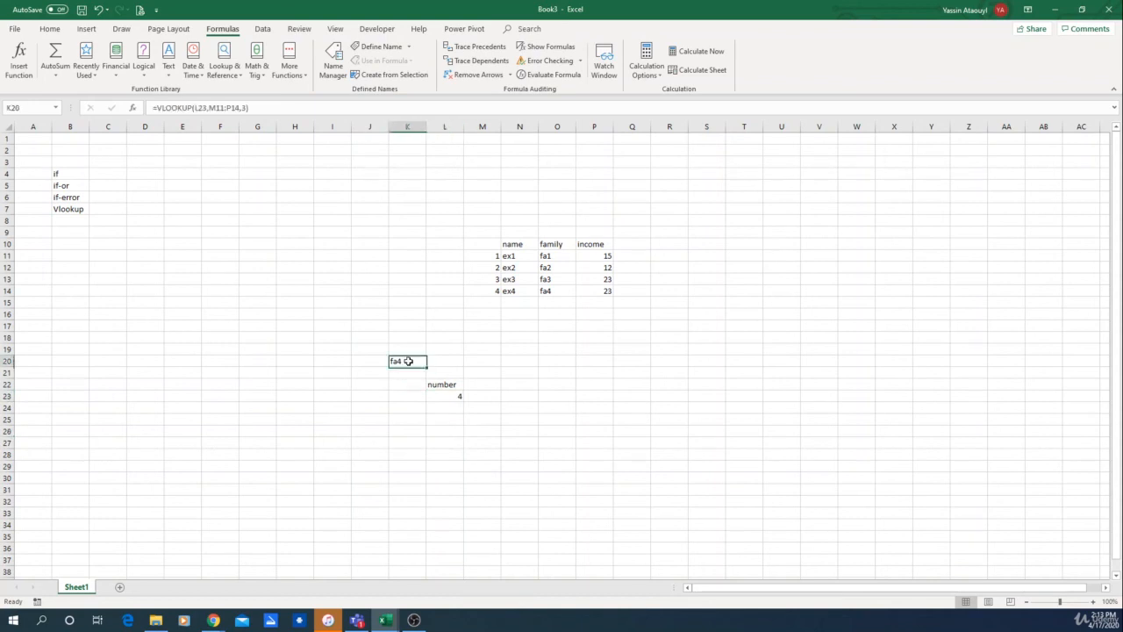
pyautogui.click(460, 395)
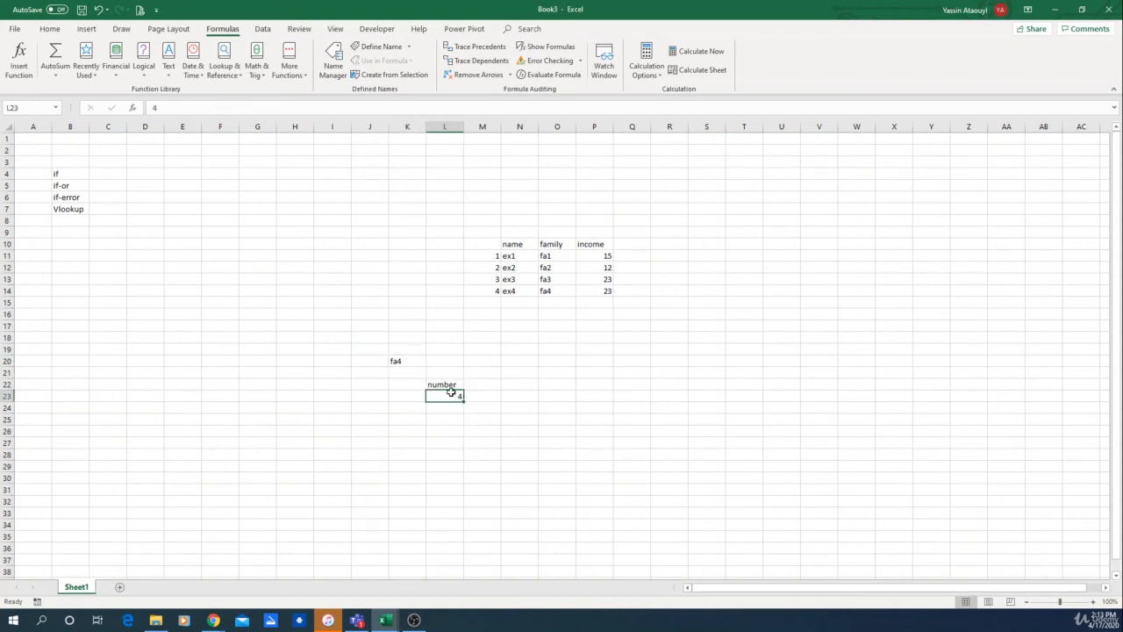
pyautogui.moveTo(381, 333); pyautogui.dragTo(495, 464)
pyautogui.press('Delete')
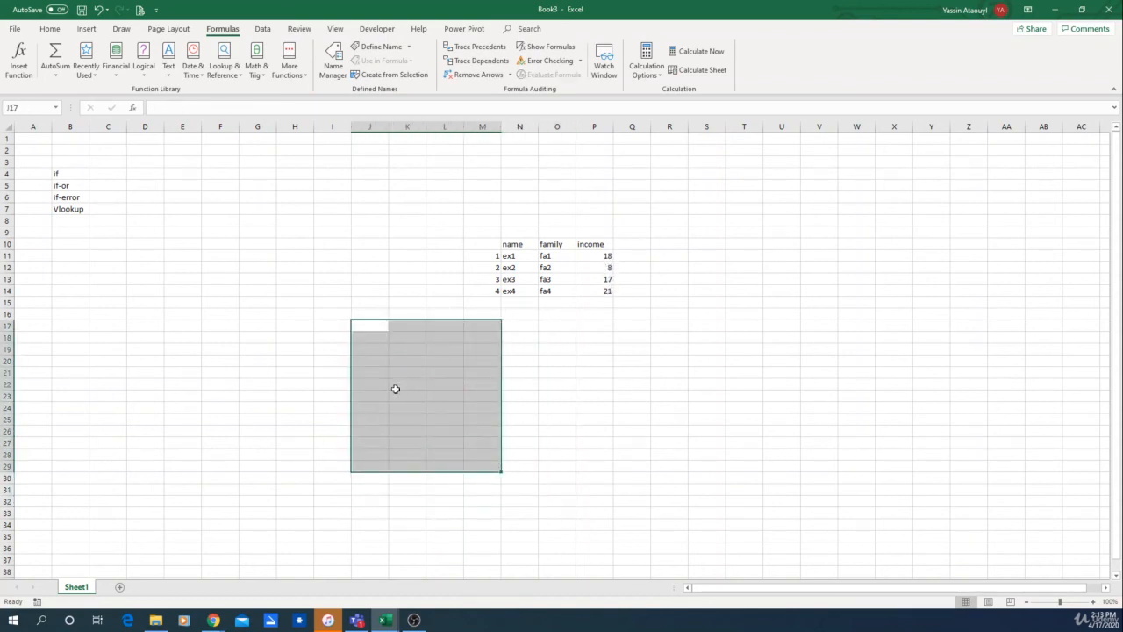
# Step: Enter the heading "number that we are searching" in cell J21
pyautogui.click(386, 395)
pyautogui.click(382, 372)
pyautogui.write('num')
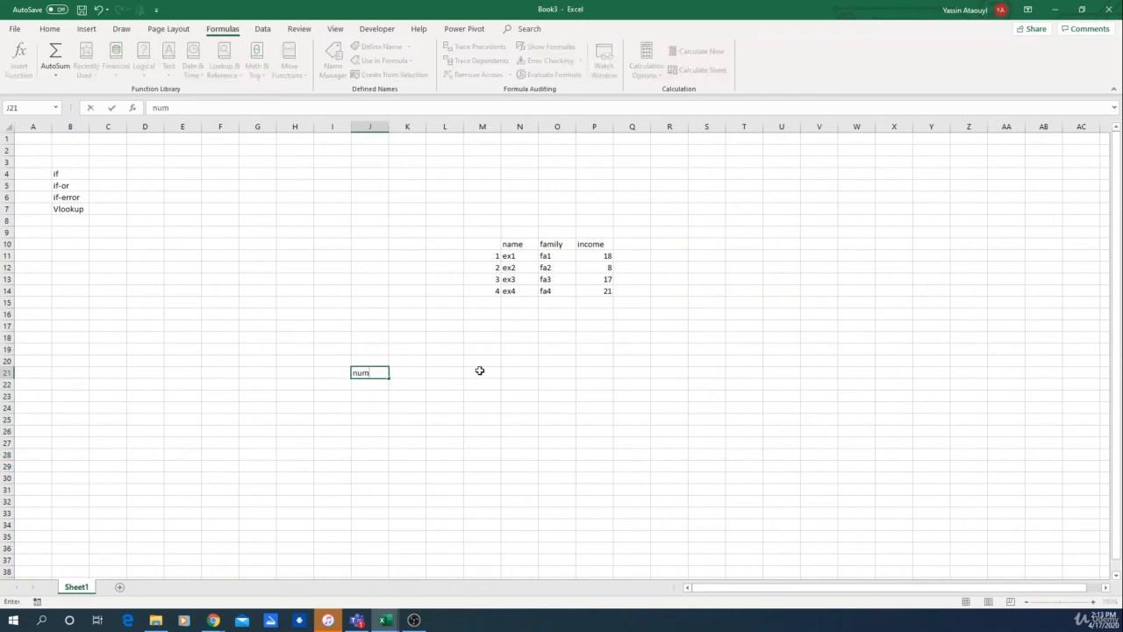
pyautogui.write('ber that we are searching')
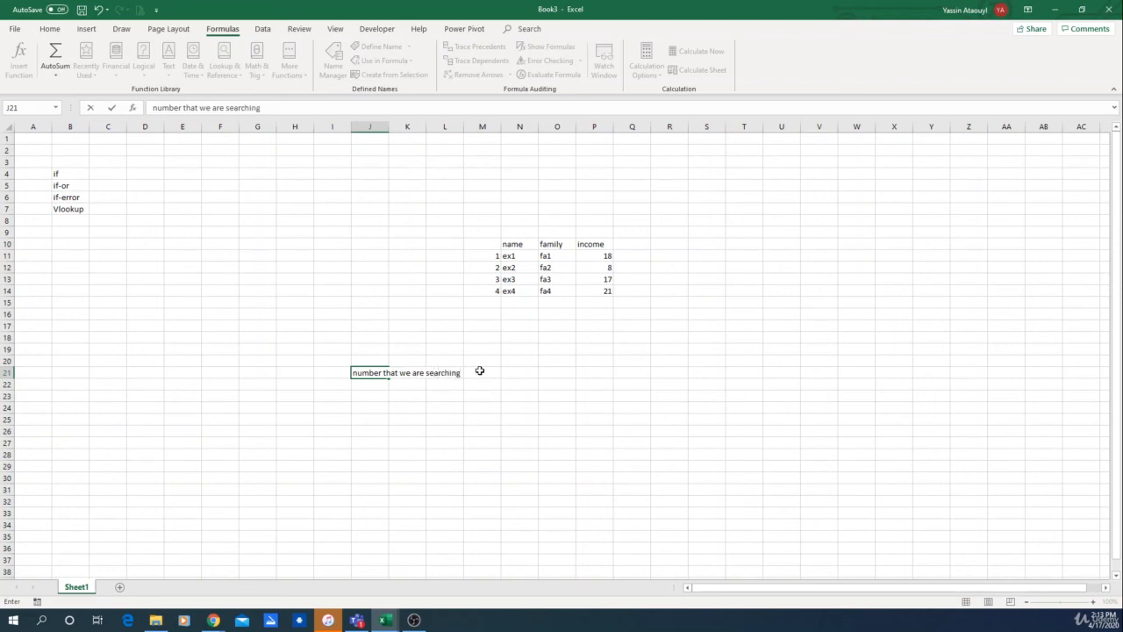
pyautogui.press('Return')
pyautogui.press('Down')
pyautogui.press('Right')
pyautogui.press('Down')
pyautogui.press('Down')
pyautogui.press('Right')
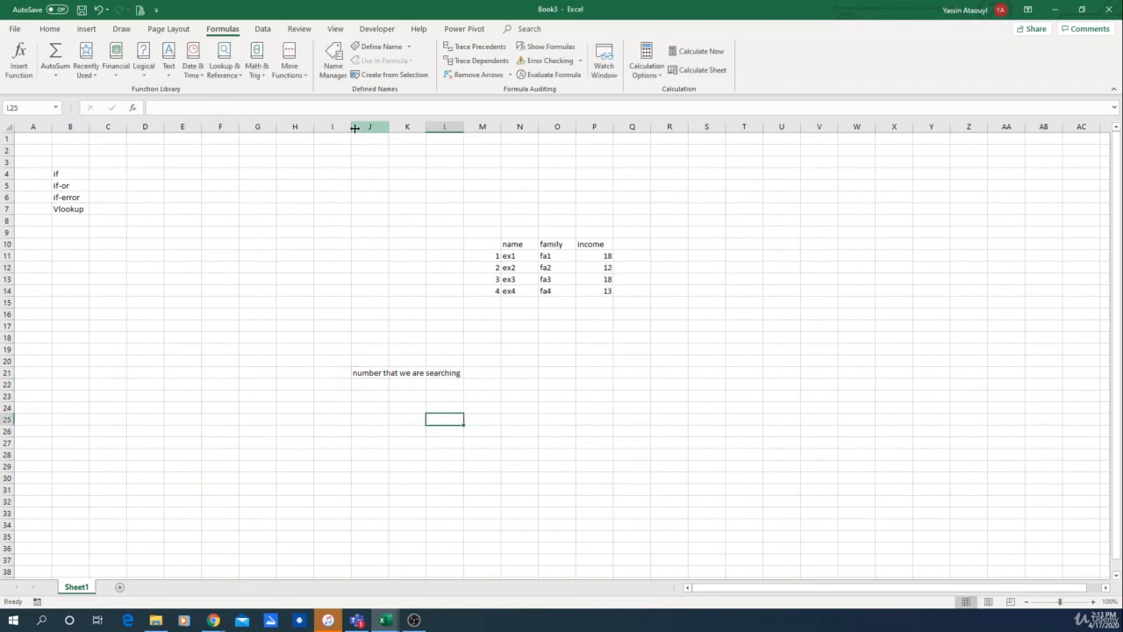
# Step: Undo the mistaken widening of column I and widen column J to fit its heading
pyautogui.moveTo(354, 128); pyautogui.dragTo(416, 142)
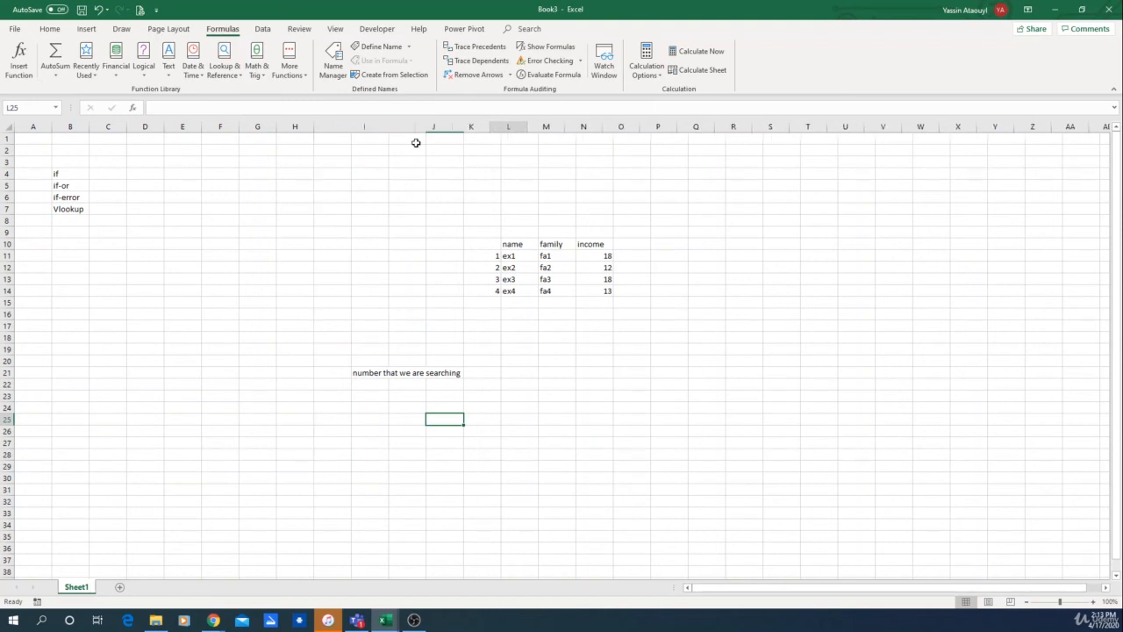
pyautogui.hotkey('ctrl', 'z')
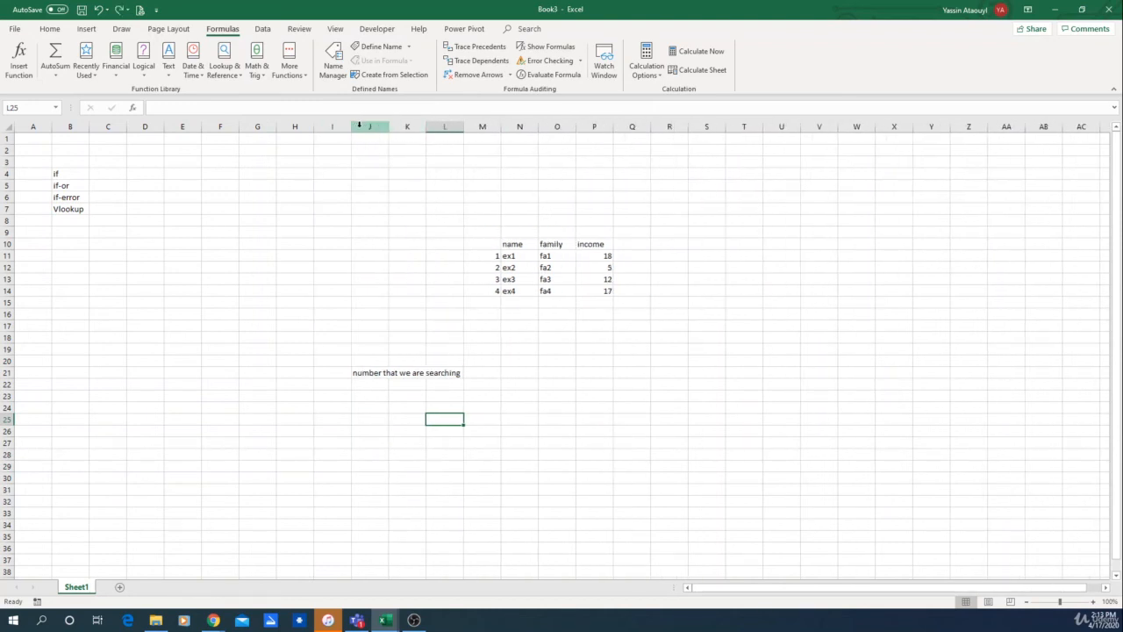
pyautogui.moveTo(389, 128); pyautogui.dragTo(469, 151)
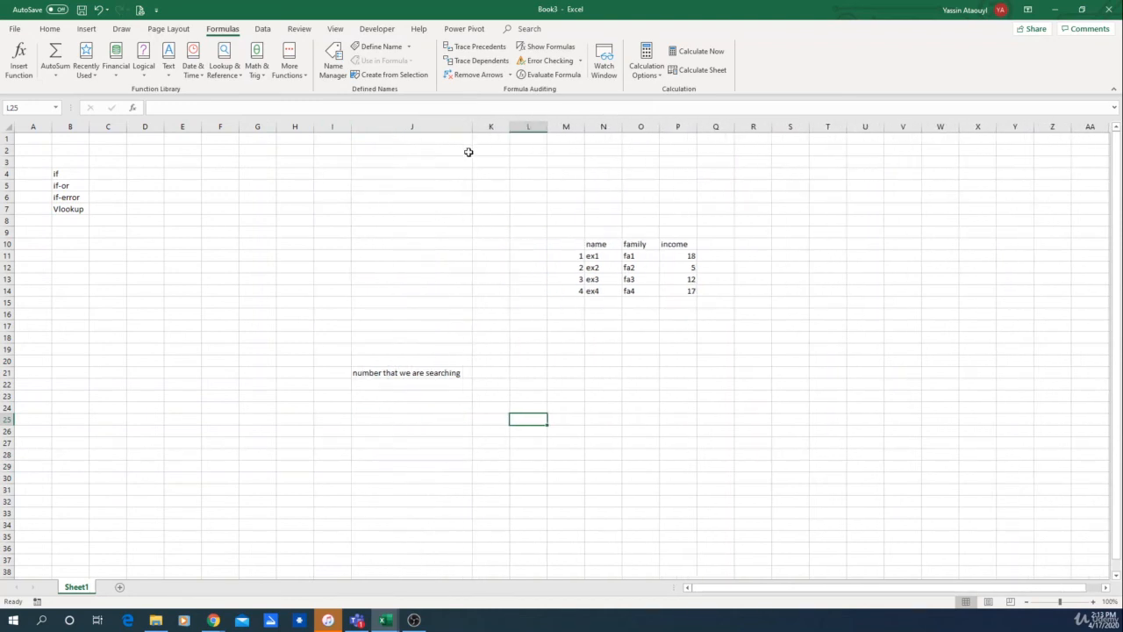
# Step: Enter the lookup number 4 in cell J22 under the heading
pyautogui.click(459, 405)
pyautogui.click(423, 386)
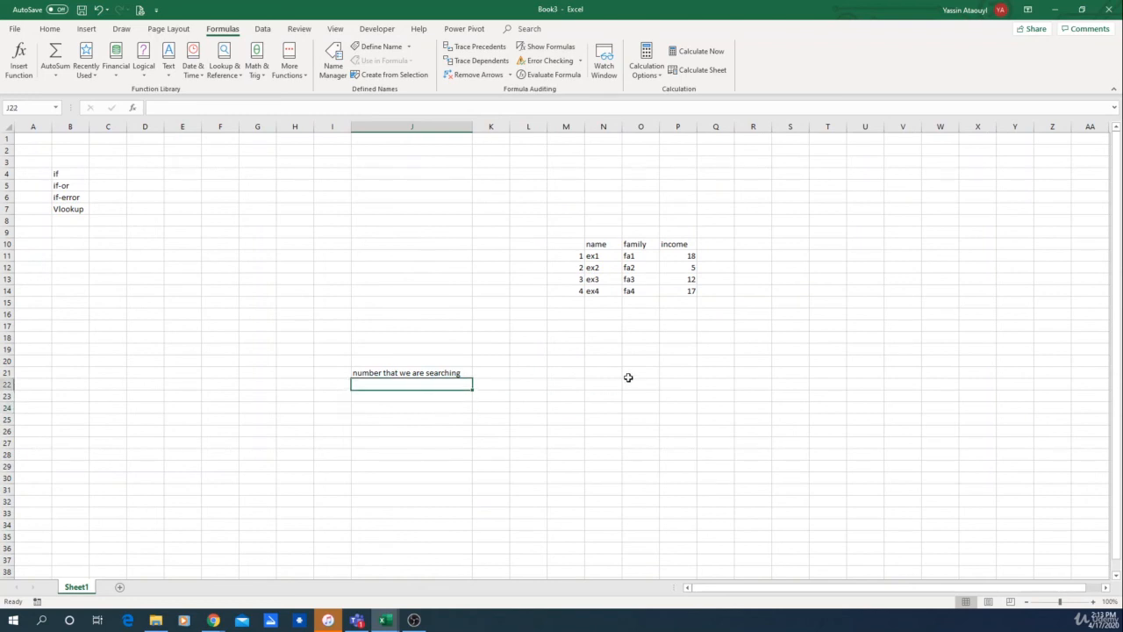
pyautogui.write('5')
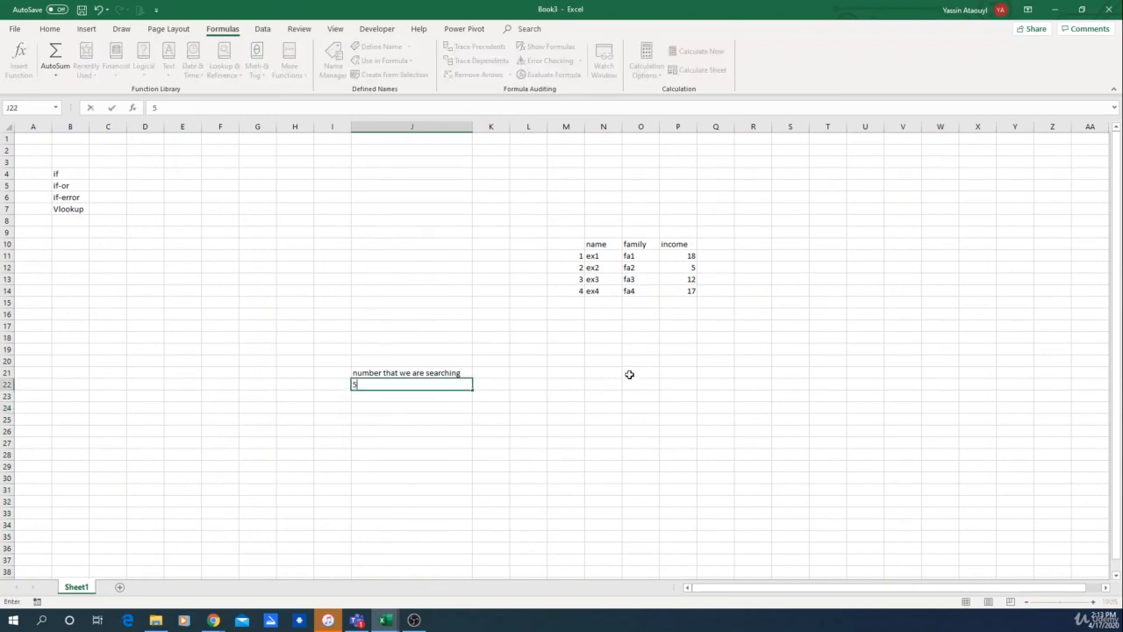
pyautogui.press('BackSpace')
pyautogui.write('4')
pyautogui.press('Return')
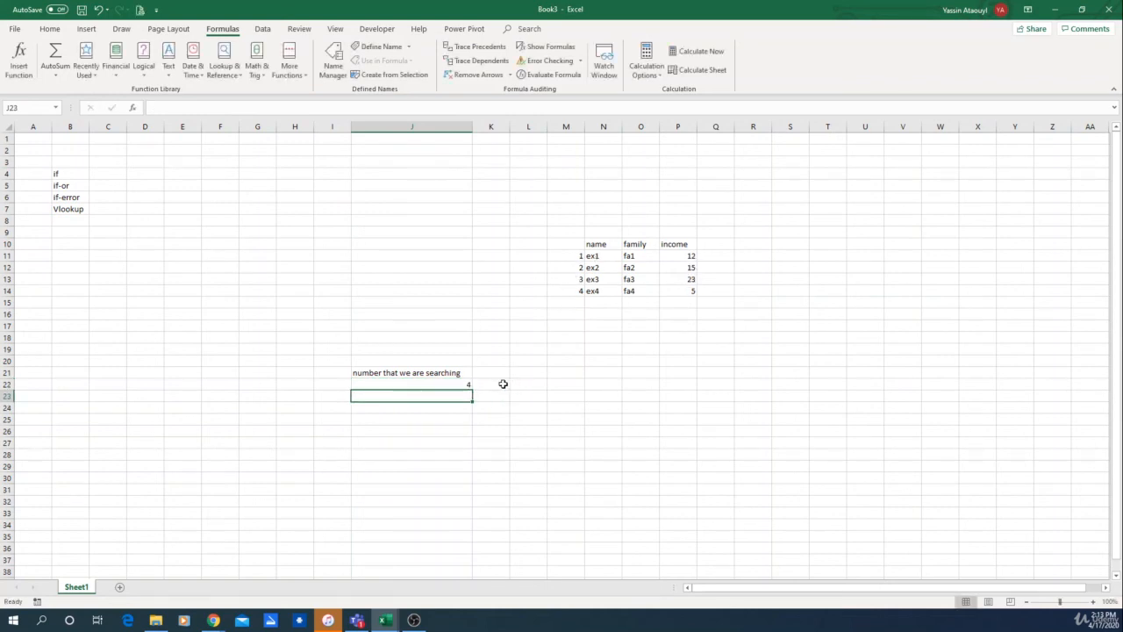
# Step: Enter the heading "Family name" in cell K21, correcting the doubled letter in Family
pyautogui.click(501, 378)
pyautogui.click(503, 373)
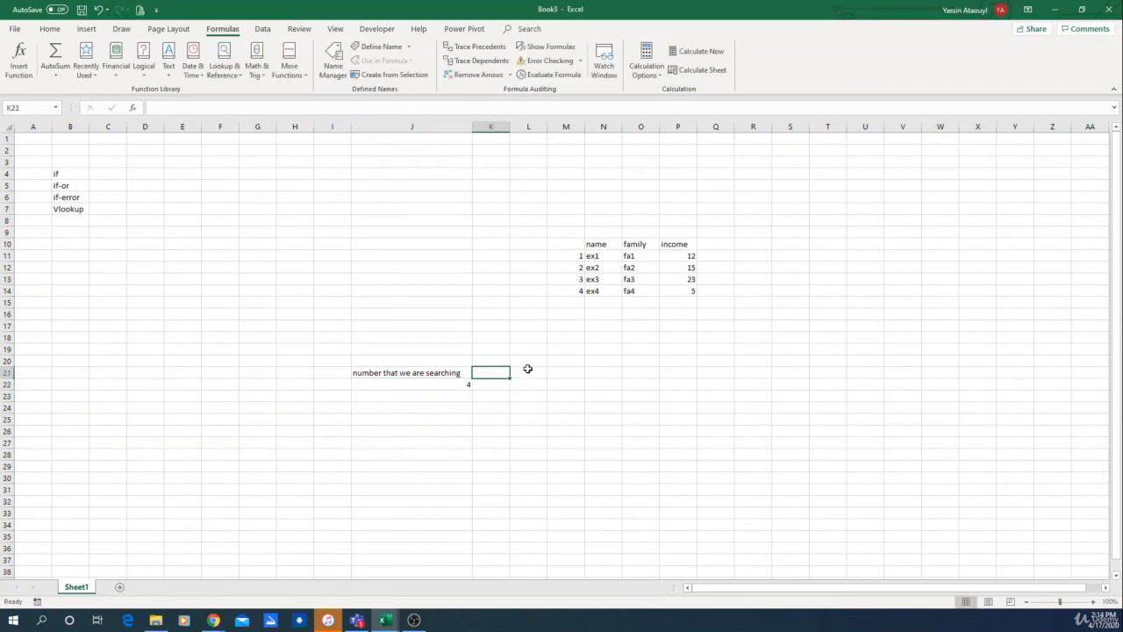
pyautogui.write('Faamily')
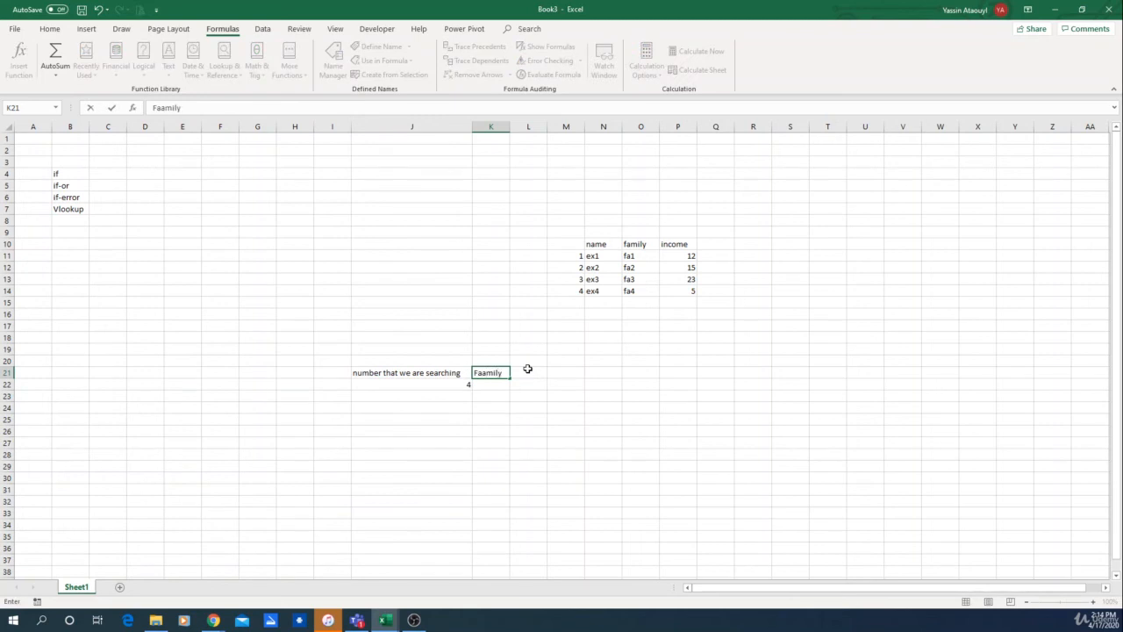
pyautogui.write(' name')
pyautogui.press('Return')
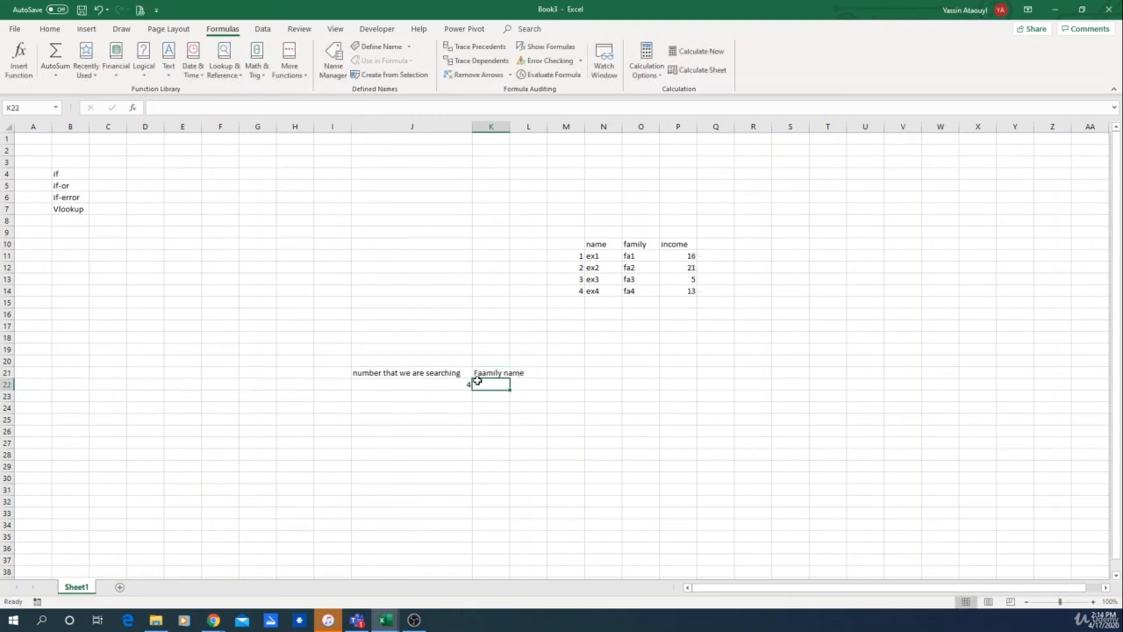
pyautogui.doubleClick(479, 374)
pyautogui.press('BackSpace')
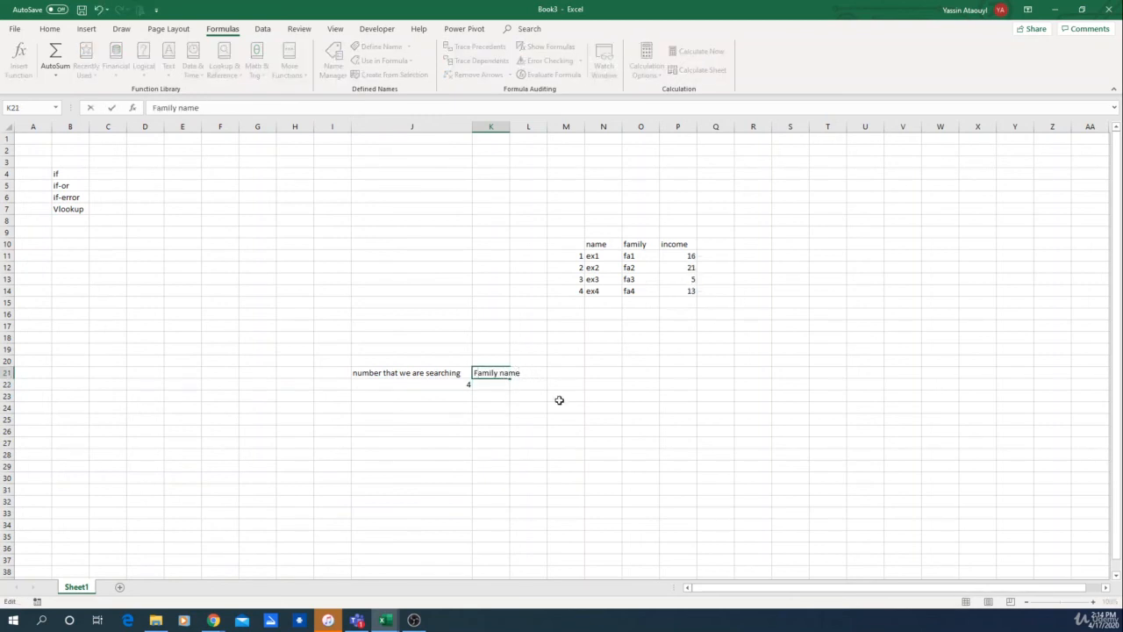
# Step: Enter =VLOOKUP(J22,M11:P14,3) in cell K22 under the Family name heading and widen column K to fit the heading
pyautogui.press('Return')
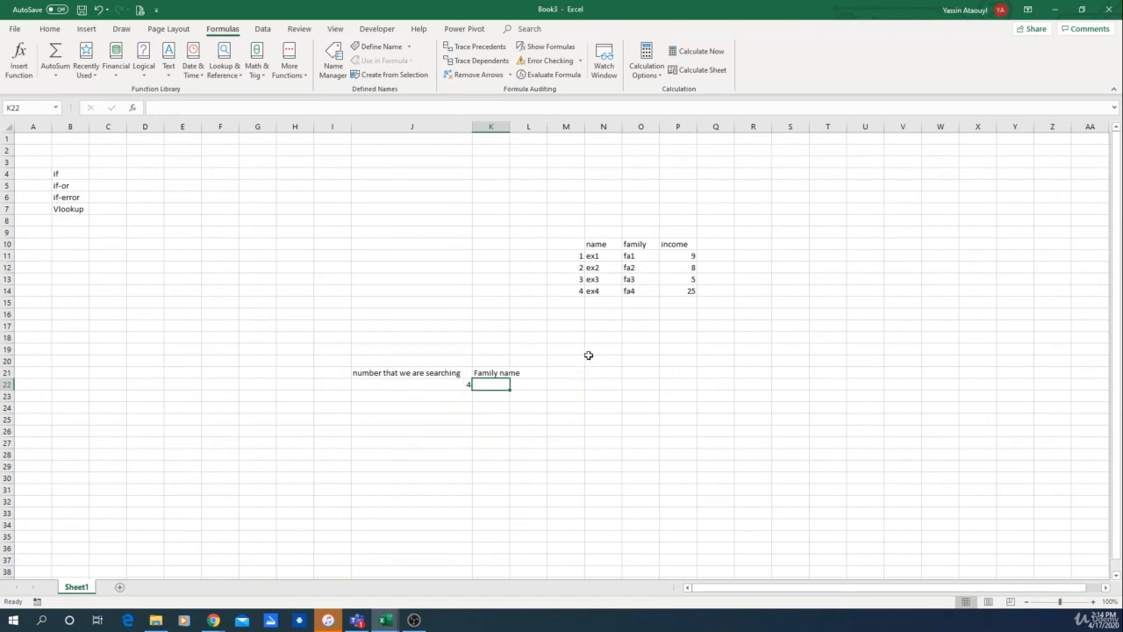
pyautogui.write('=vl')
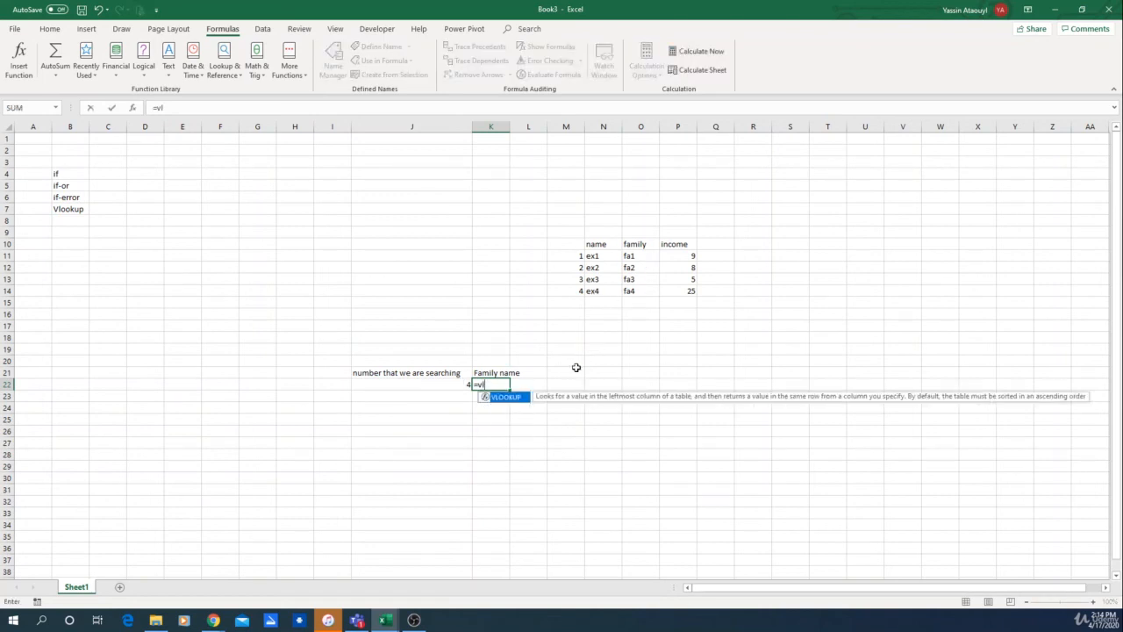
pyautogui.doubleClick(513, 399)
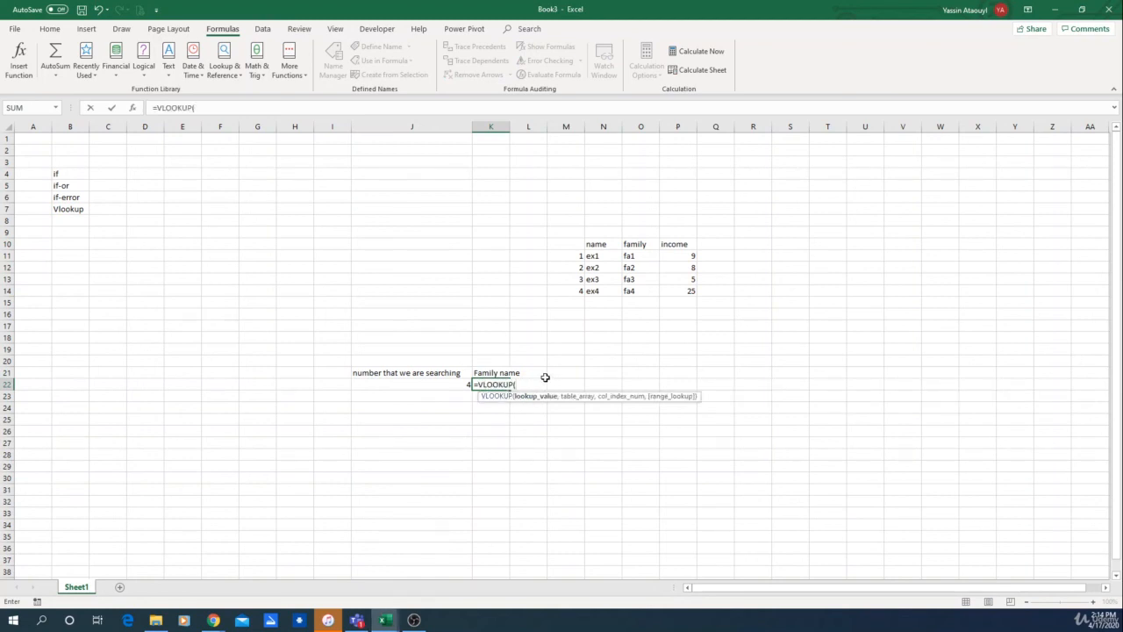
pyautogui.click(422, 384)
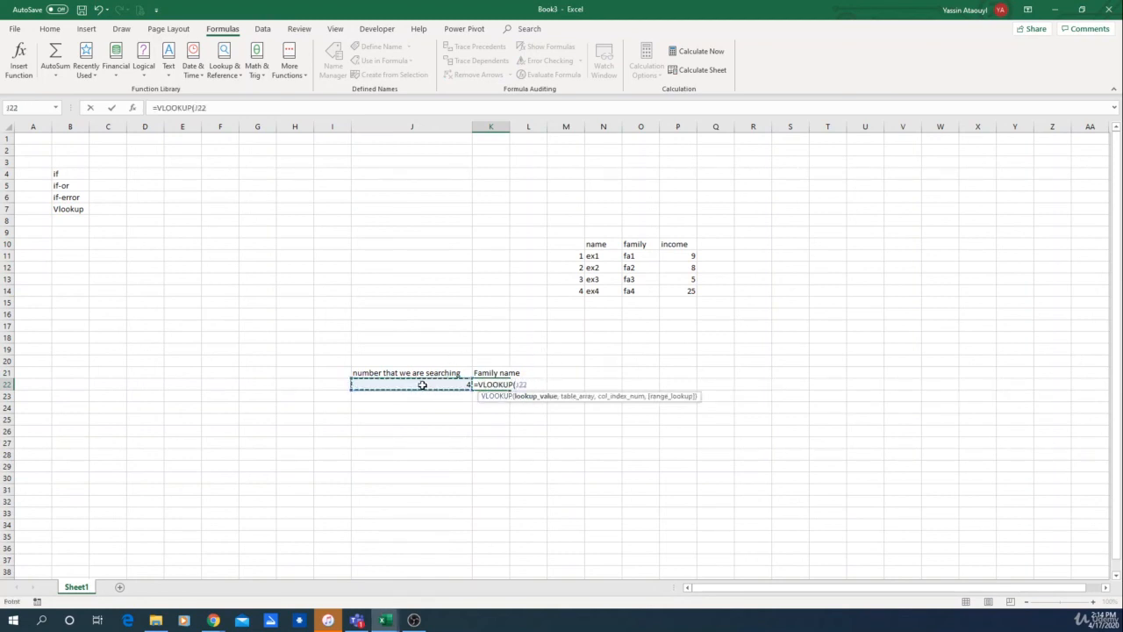
pyautogui.write(',')
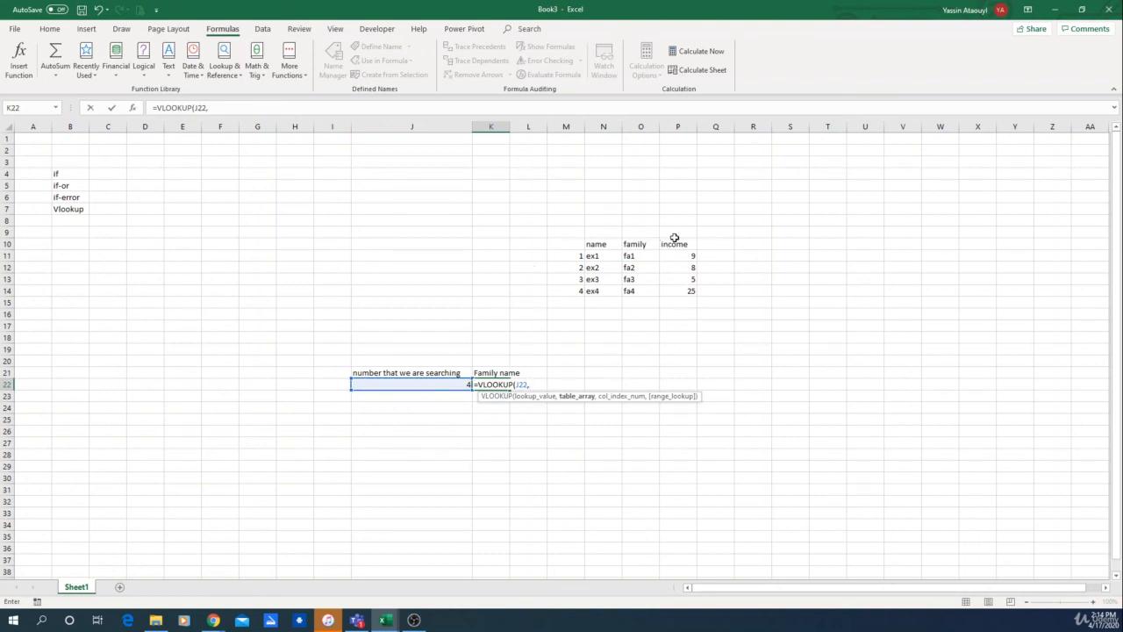
pyautogui.moveTo(567, 251); pyautogui.dragTo(676, 291)
pyautogui.write(',3')
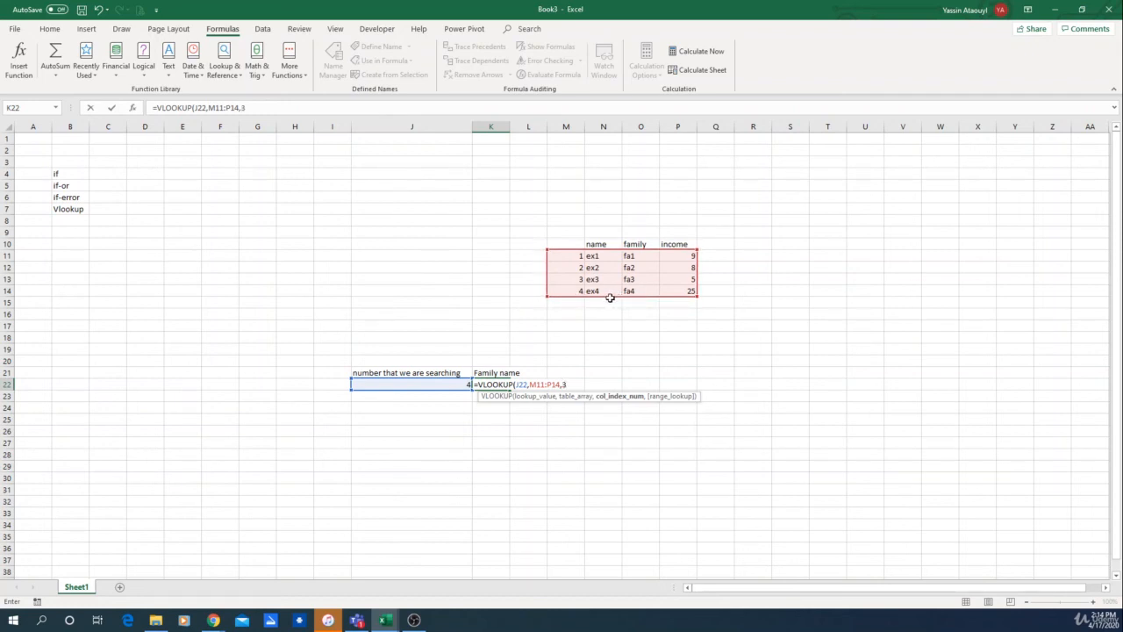
pyautogui.press('Return')
pyautogui.click(489, 384)
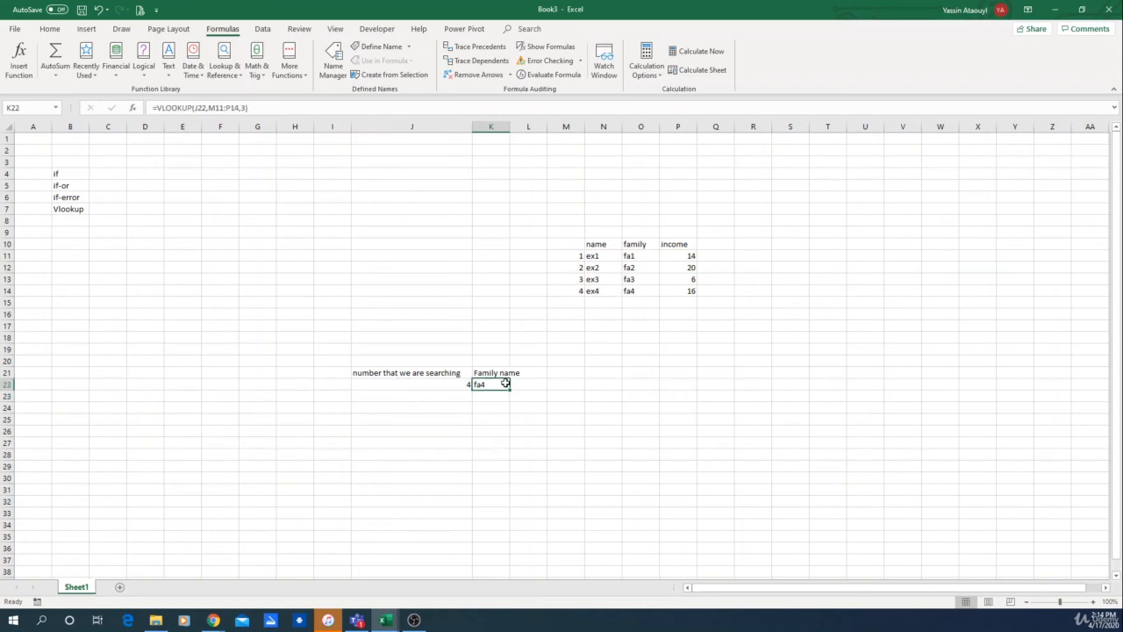
pyautogui.moveTo(509, 126); pyautogui.dragTo(534, 126)
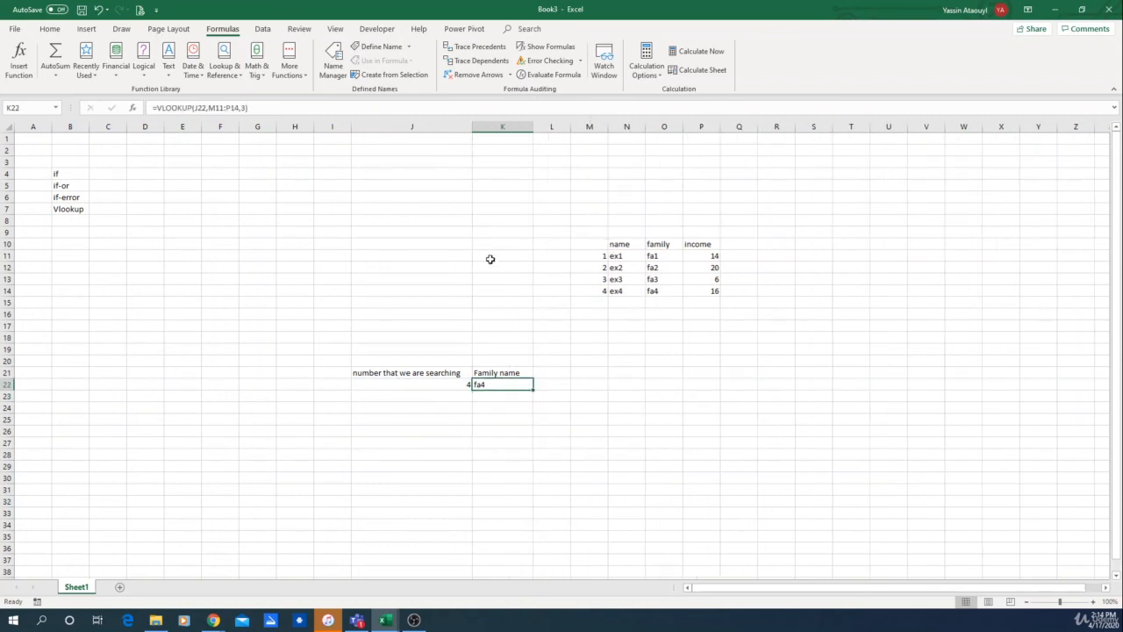
# Step: Change the lookup number in cell J22 to 2
pyautogui.click(437, 385)
pyautogui.write('2')
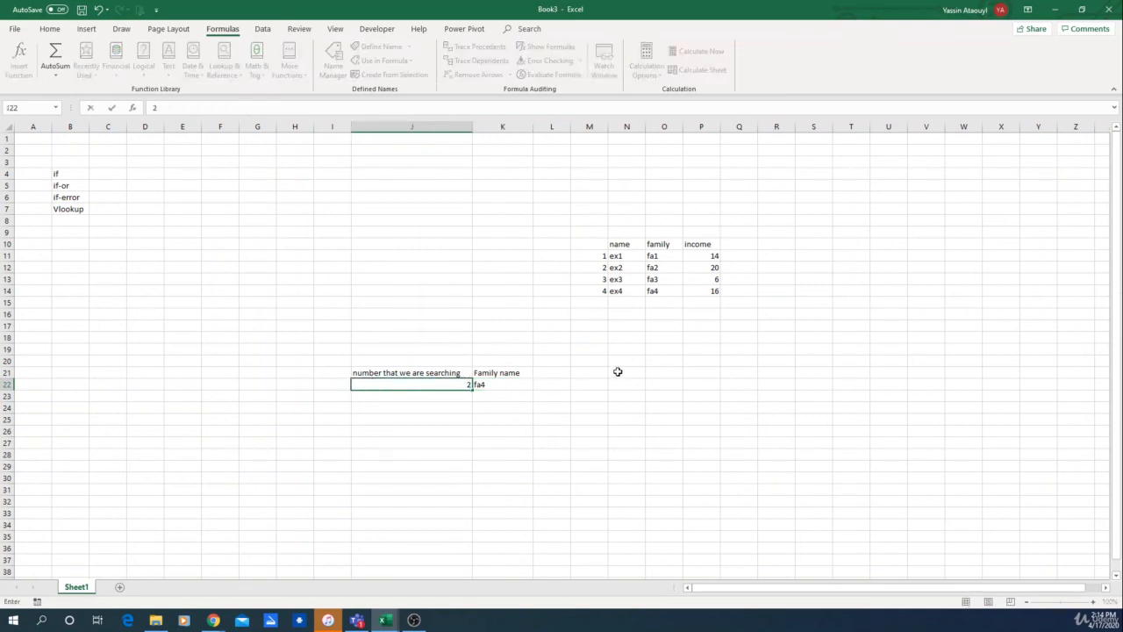
pyautogui.press('Return')
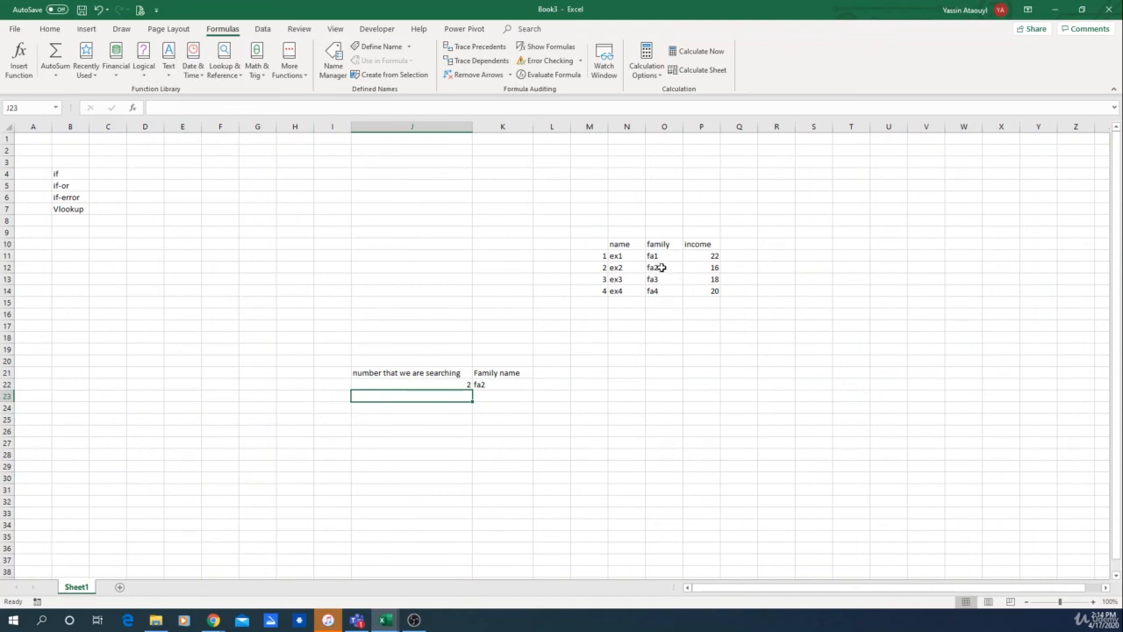
# Step: Review the arguments of the VLOOKUP formula in K22 and set its column index to 4 to return the income
pyautogui.click(490, 384)
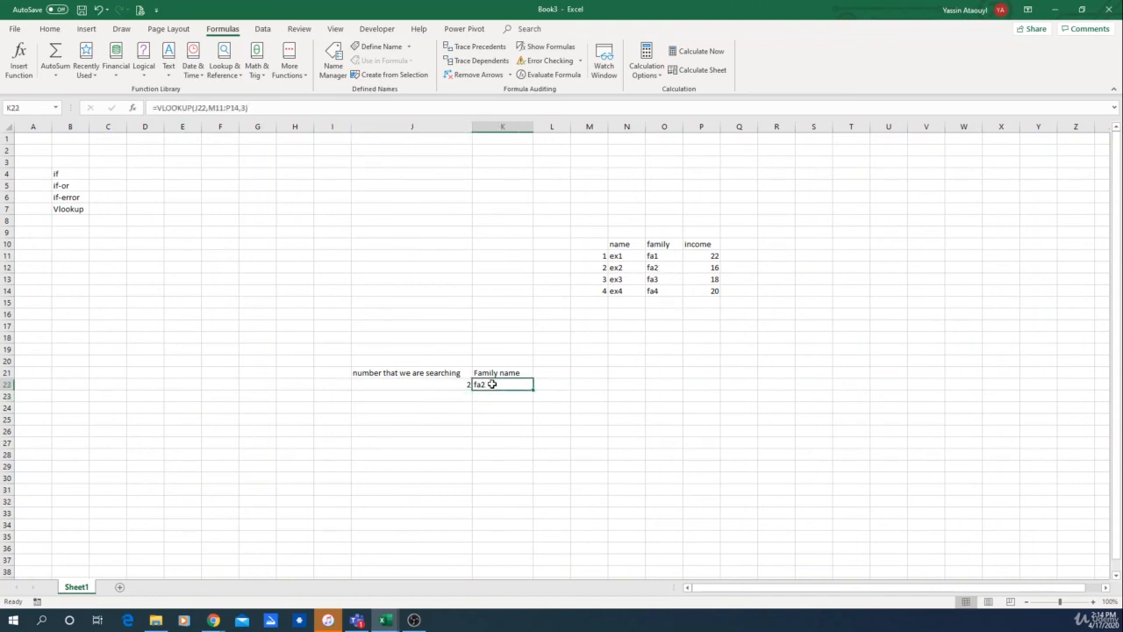
pyautogui.click(310, 107)
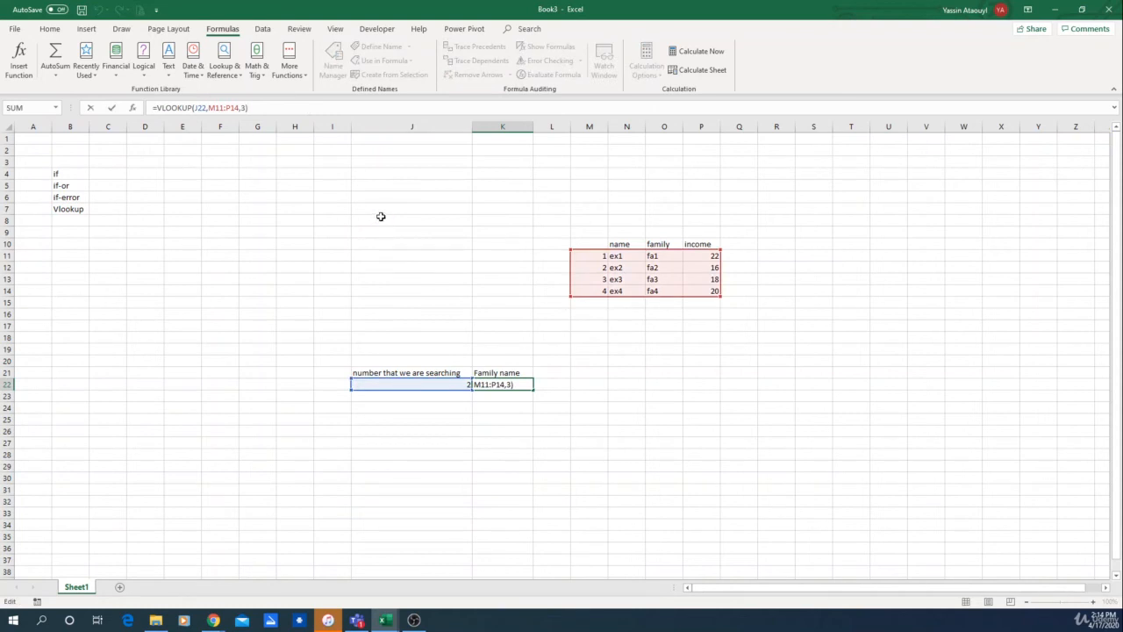
pyautogui.press('Return')
pyautogui.click(496, 385)
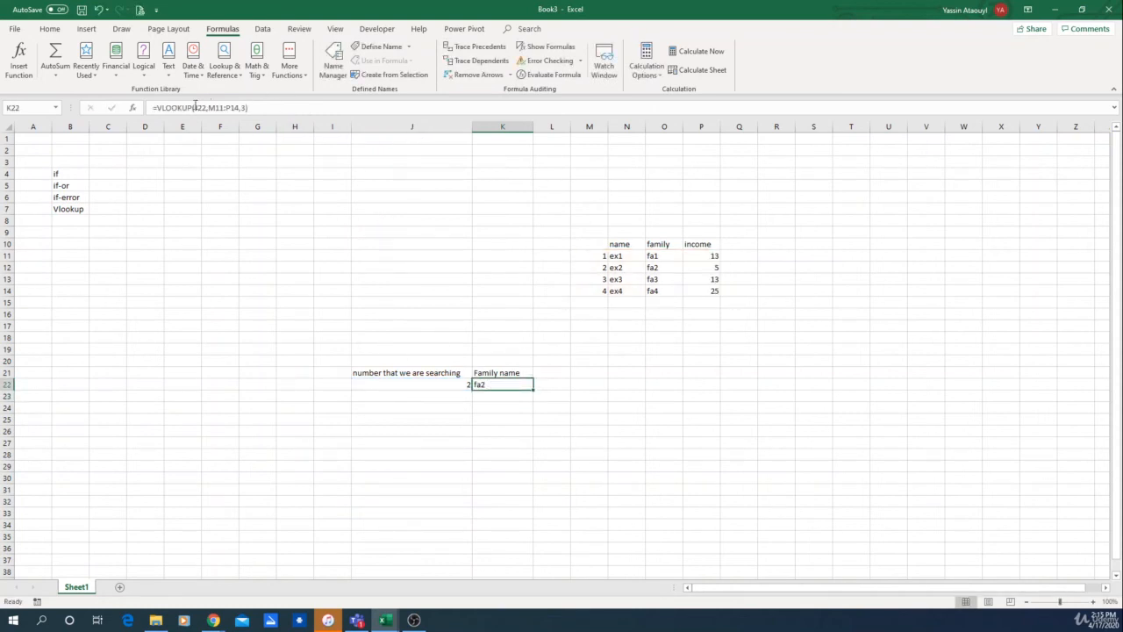
pyautogui.click(195, 107)
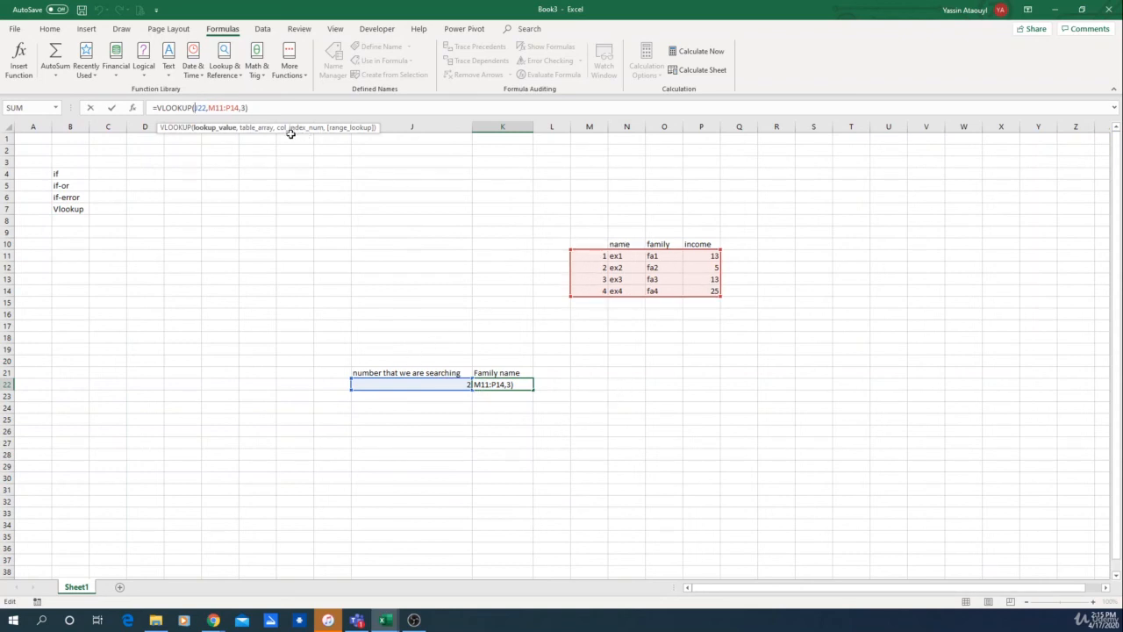
pyautogui.click(209, 107)
pyautogui.click(242, 107)
pyautogui.press('BackSpace')
pyautogui.write('4')
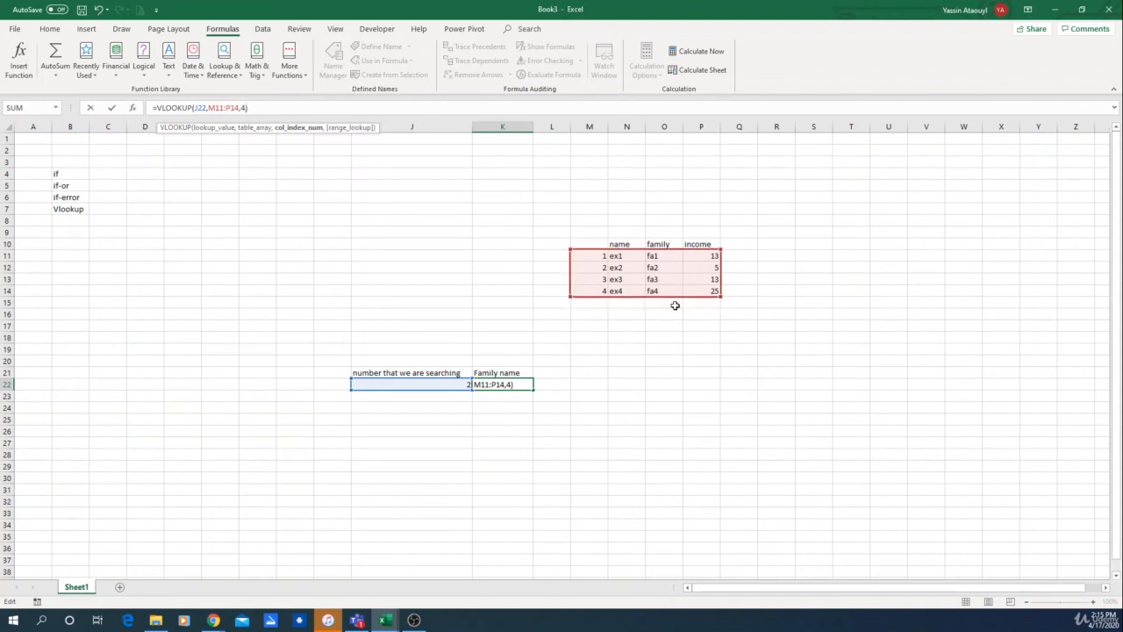
pyautogui.press('Return')
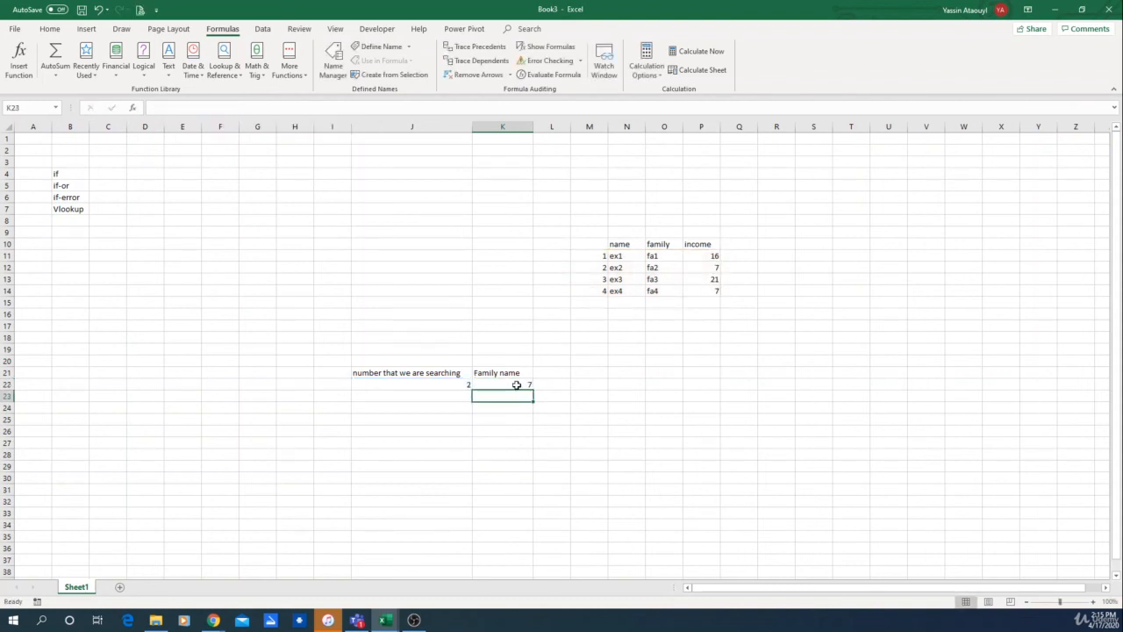
# Step: Recalculate the sheet twice to refresh the random incomes and the lookup result in K22
pyautogui.click(627, 377)
pyautogui.press('F9')
pyautogui.press('F9')
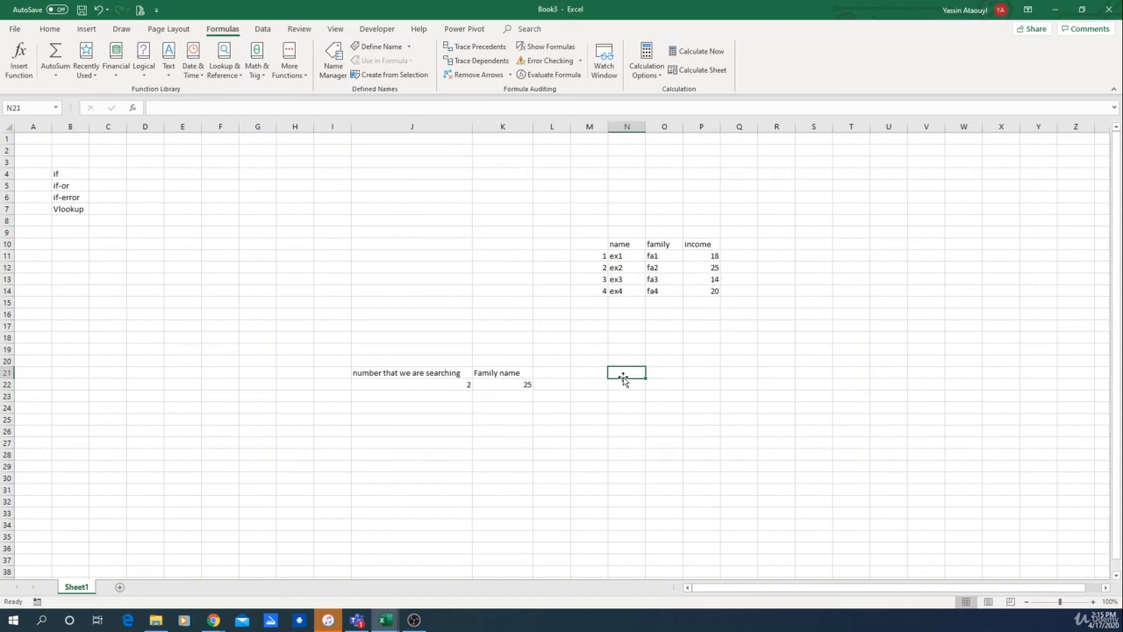
pyautogui.click(591, 291)
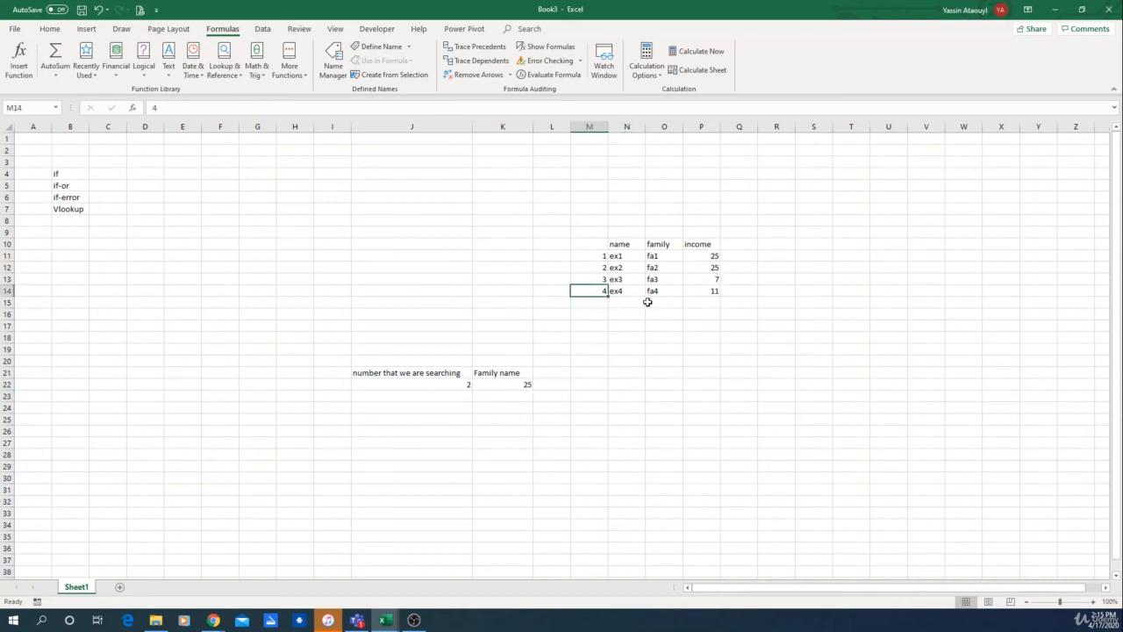